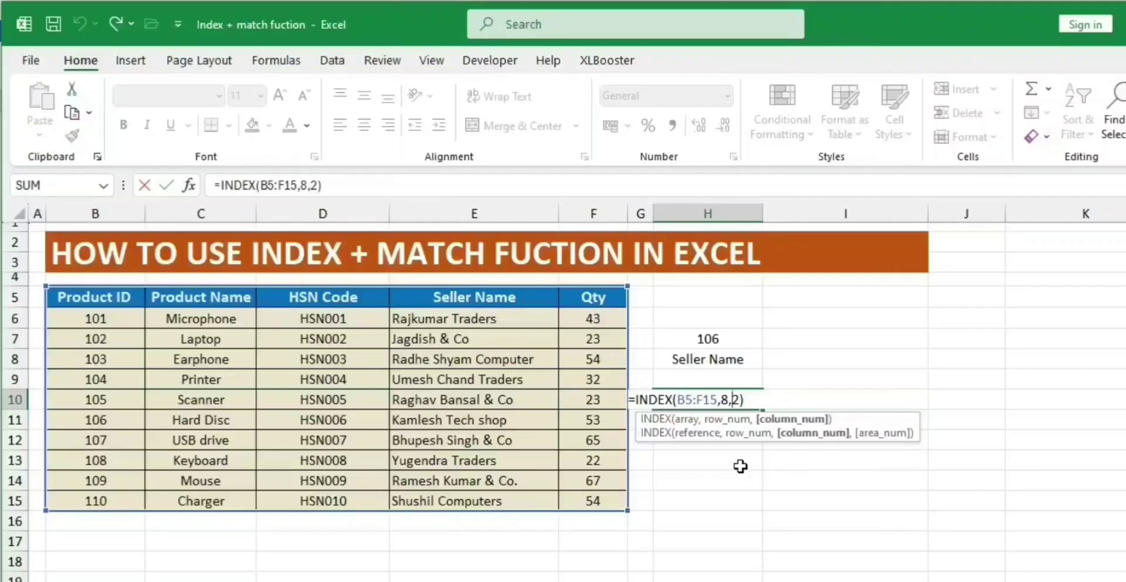
- Confirm the formula =INDEX(B5:F15,8,2) in cell H10 and go to cell H12
{"action": "key", "text": "ctrl+Return"}
{"action": "key", "text": "Down"}
{"action": "key", "text": "Down"}
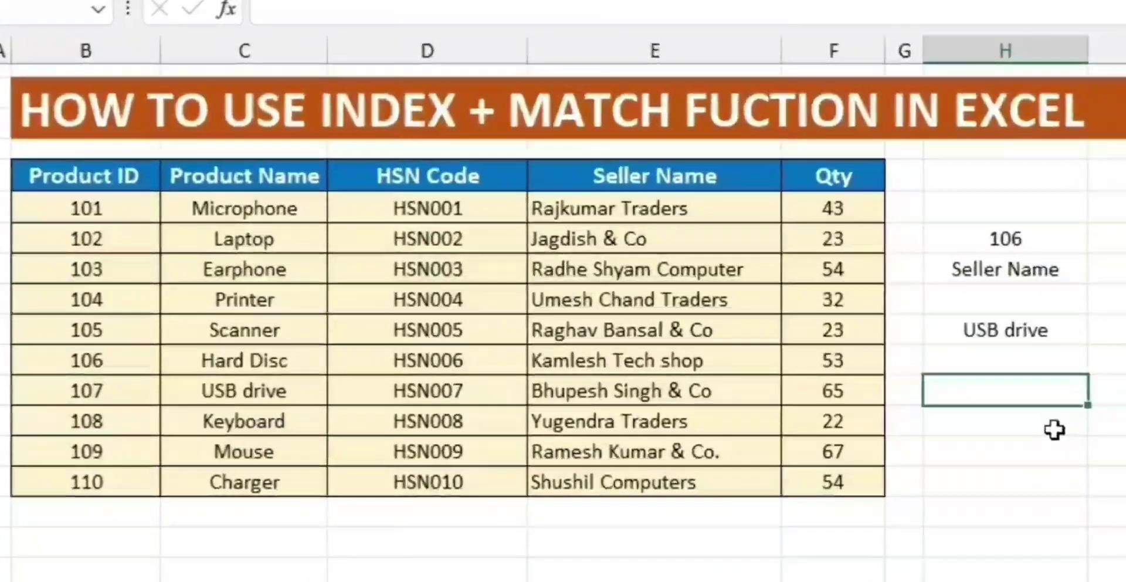
{"action": "type", "text": "=mat"}
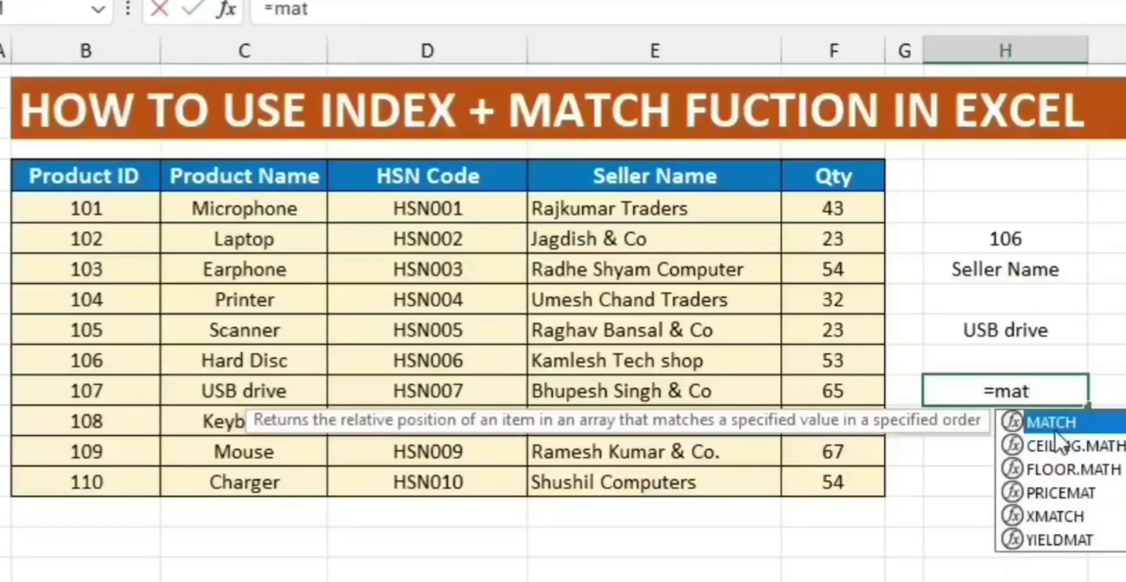
{"action": "double_click", "coordinate": [1054, 423]}
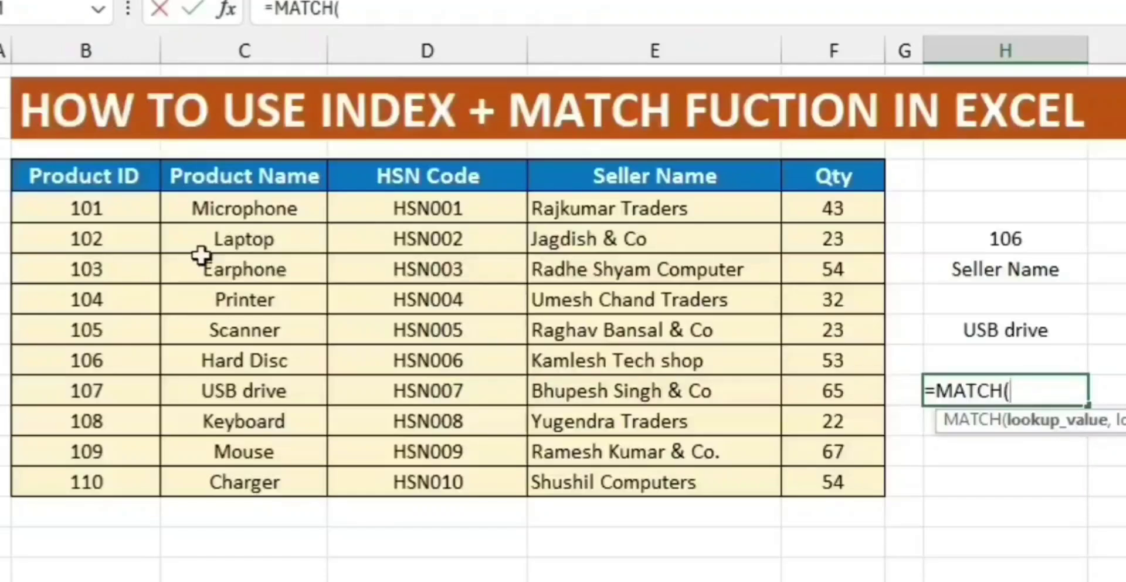
{"action": "left_click_drag", "start_coordinate": [120, 176], "coordinate": [88, 482]}
{"action": "type", "text": ","}
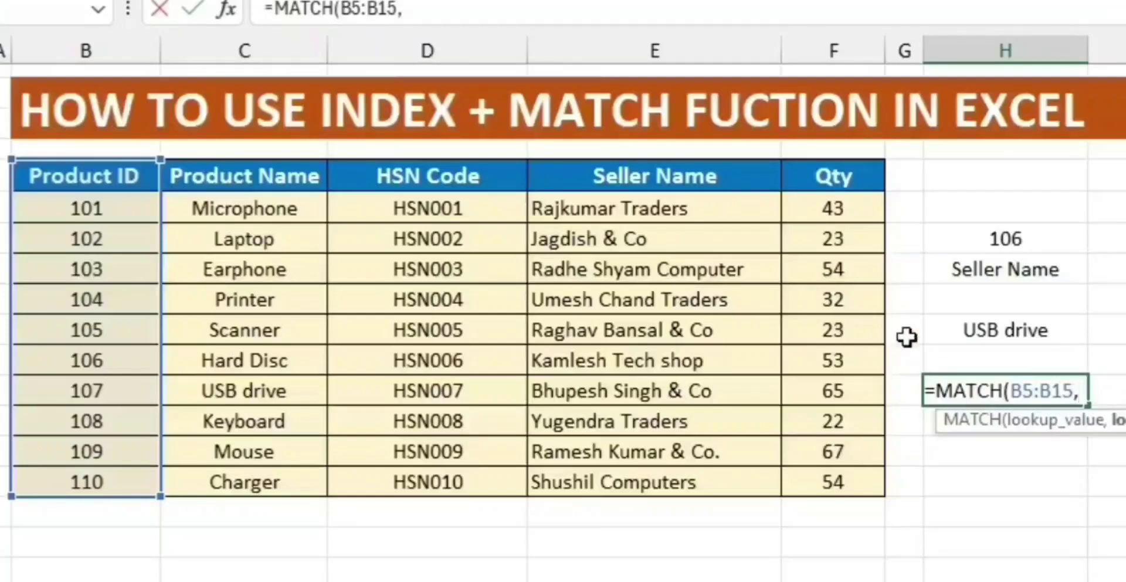
{"action": "key", "text": "Escape"}
- Enter the label "Lookup valud" in cell I10, beside the INDEX formula cell
{"action": "left_click", "coordinate": [1108, 329]}
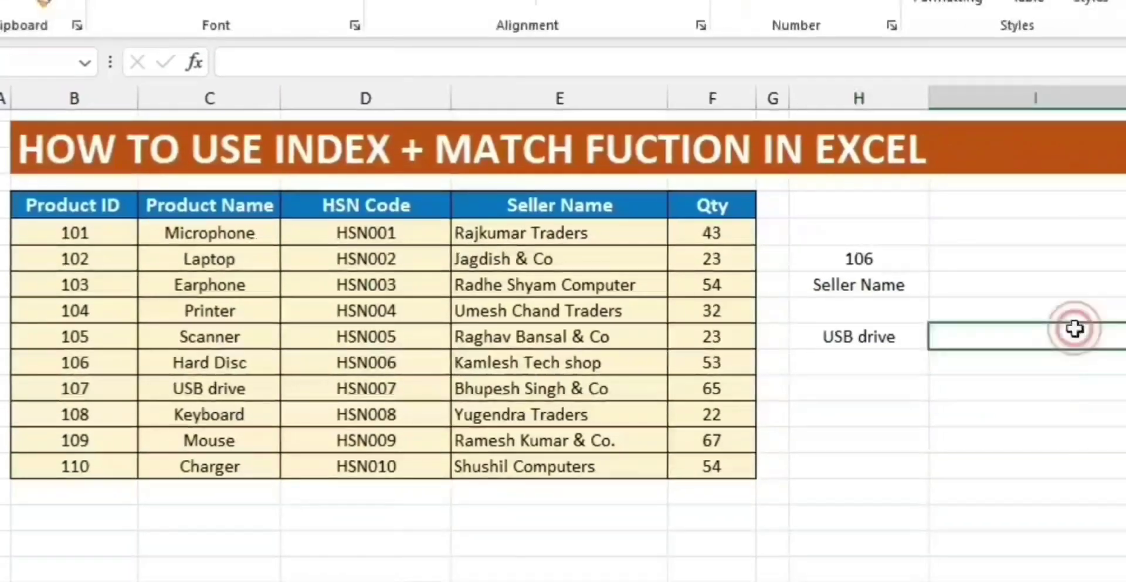
{"action": "type", "text": "Look"}
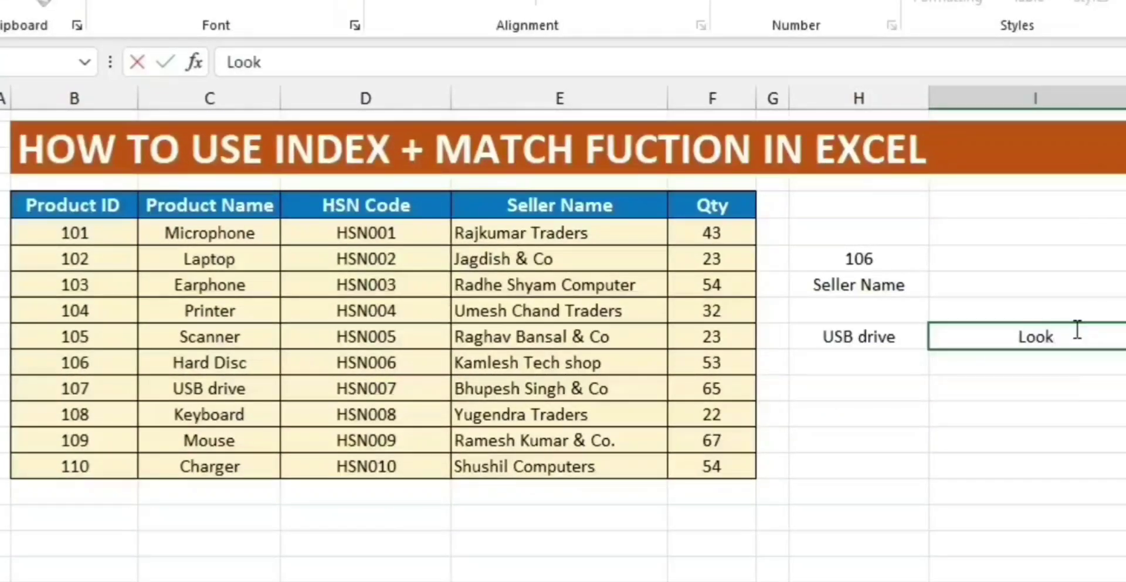
{"action": "type", "text": "up value"}
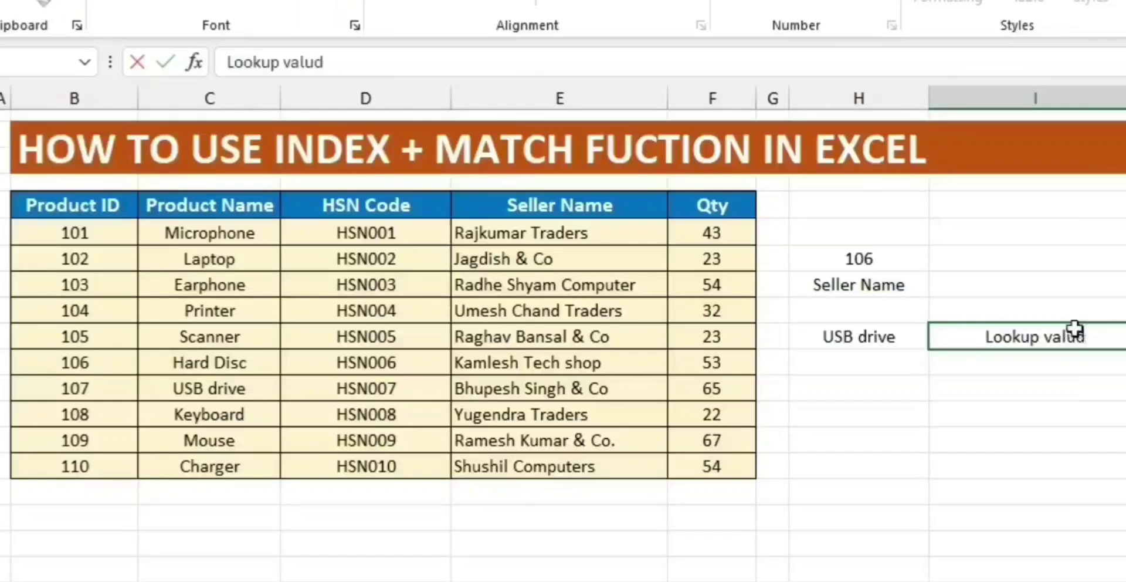
{"action": "key", "text": "Return"}
- Start a MATCH formula in cell I12 with the empty cell I11 as its lookup value
{"action": "key", "text": "Left"}
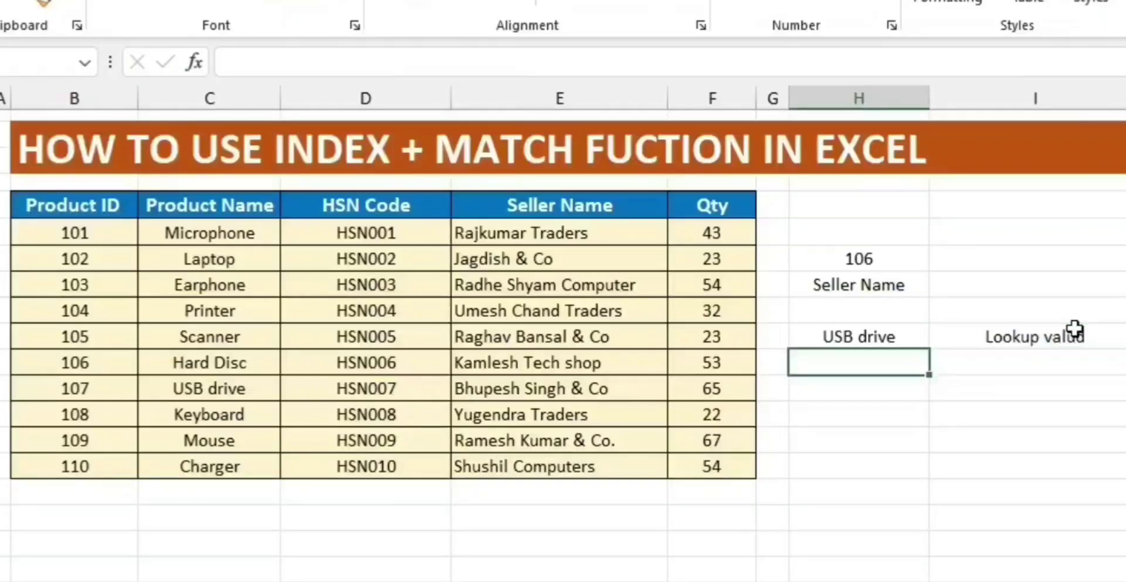
{"action": "key", "text": "Down"}
{"action": "key", "text": "Right"}
{"action": "key", "text": "Up"}
{"action": "key", "text": "Down"}
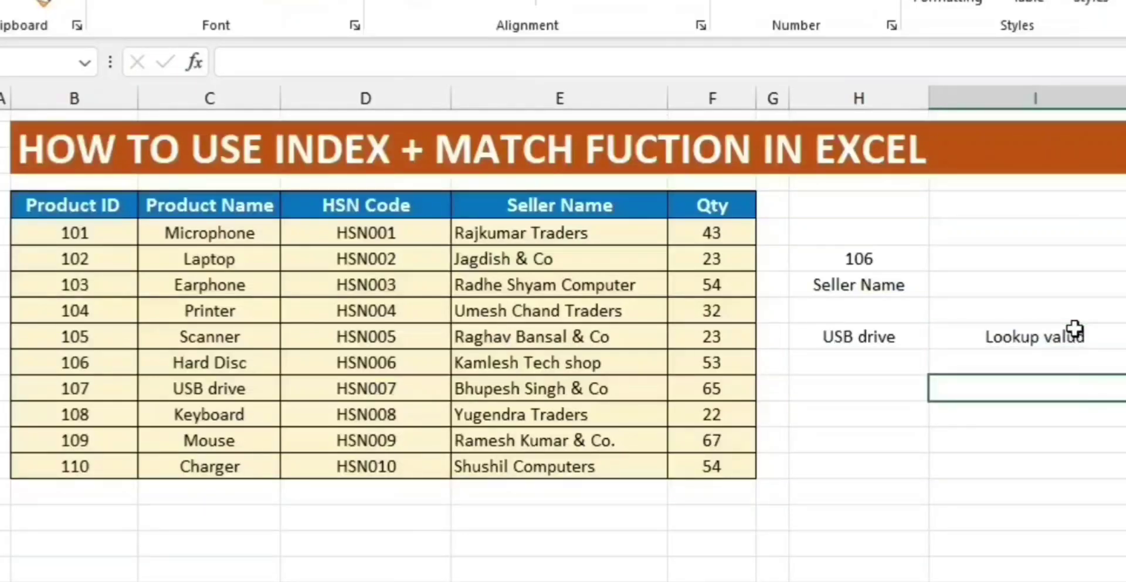
{"action": "type", "text": "=mat"}
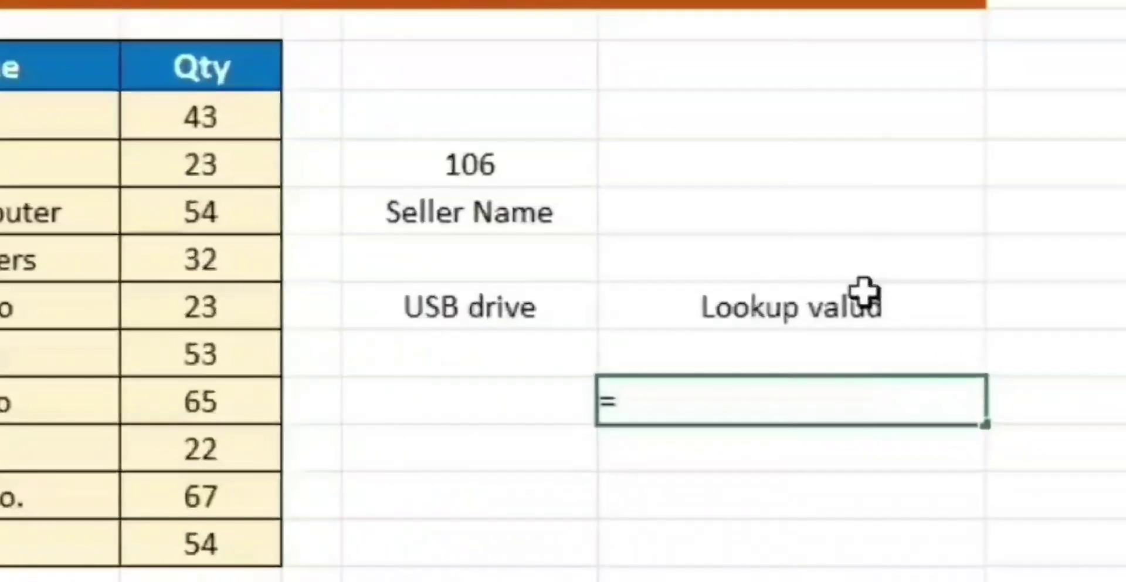
{"action": "key", "text": "Tab"}
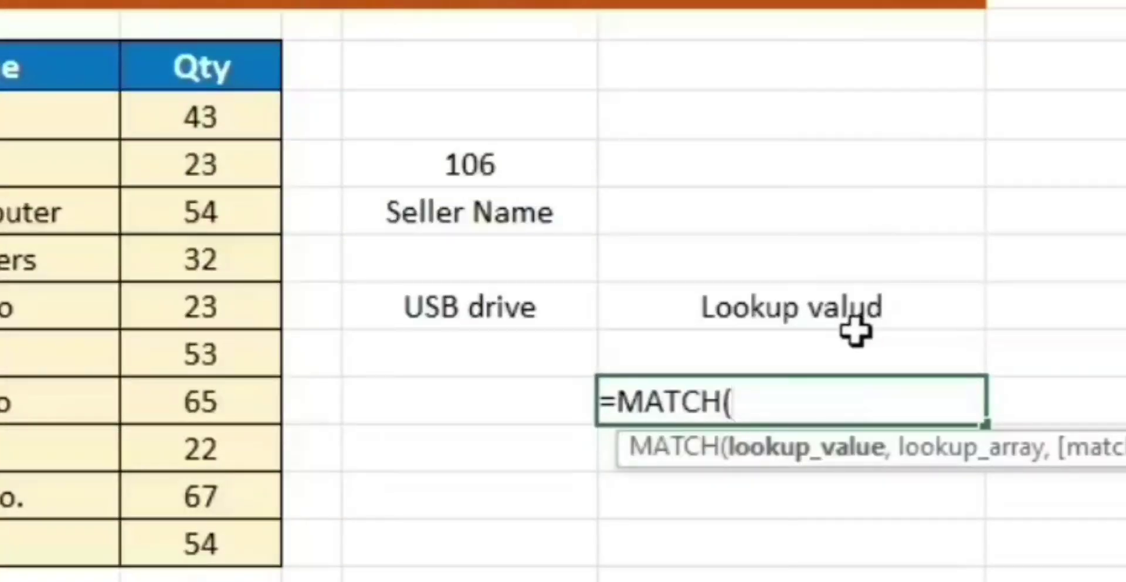
{"action": "left_click", "coordinate": [721, 362]}
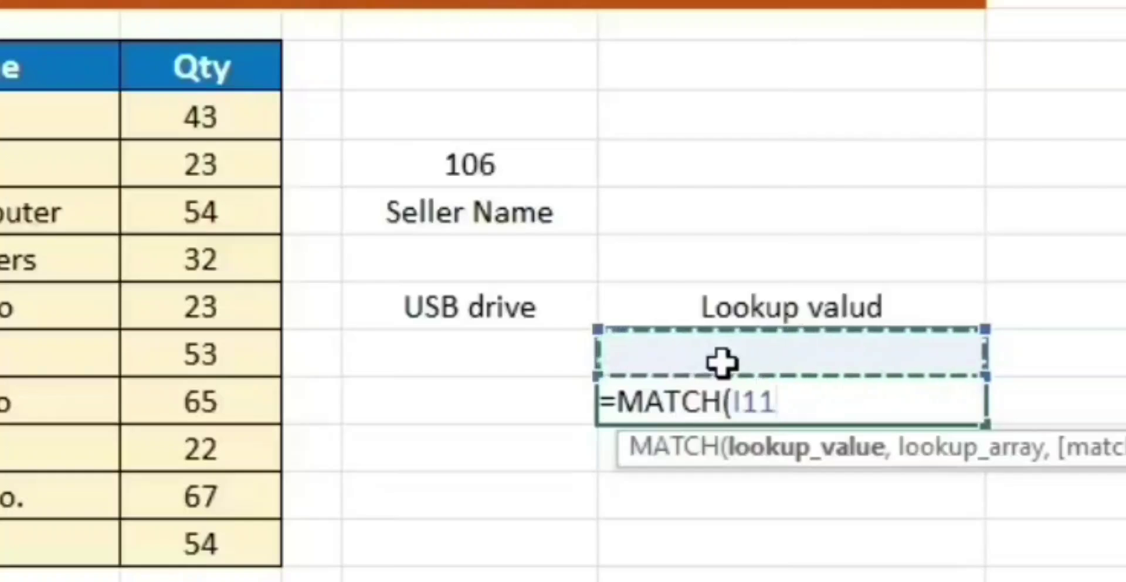
{"action": "type", "text": ","}
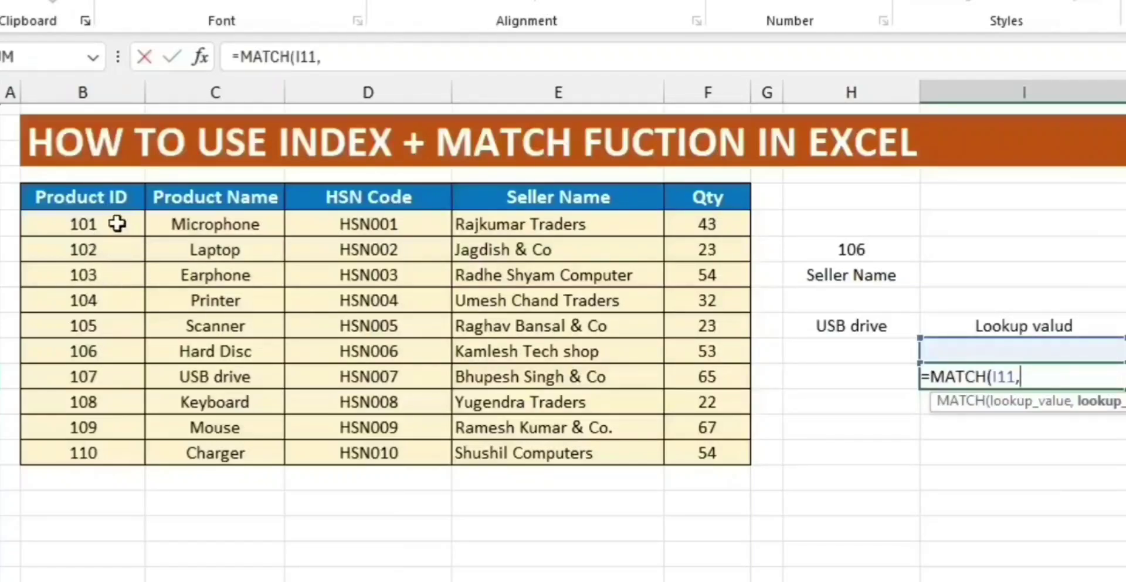
- Complete the MATCH formula with the Product ID range B5:B15 as lookup array and match type 0
{"action": "left_click", "coordinate": [103, 200]}
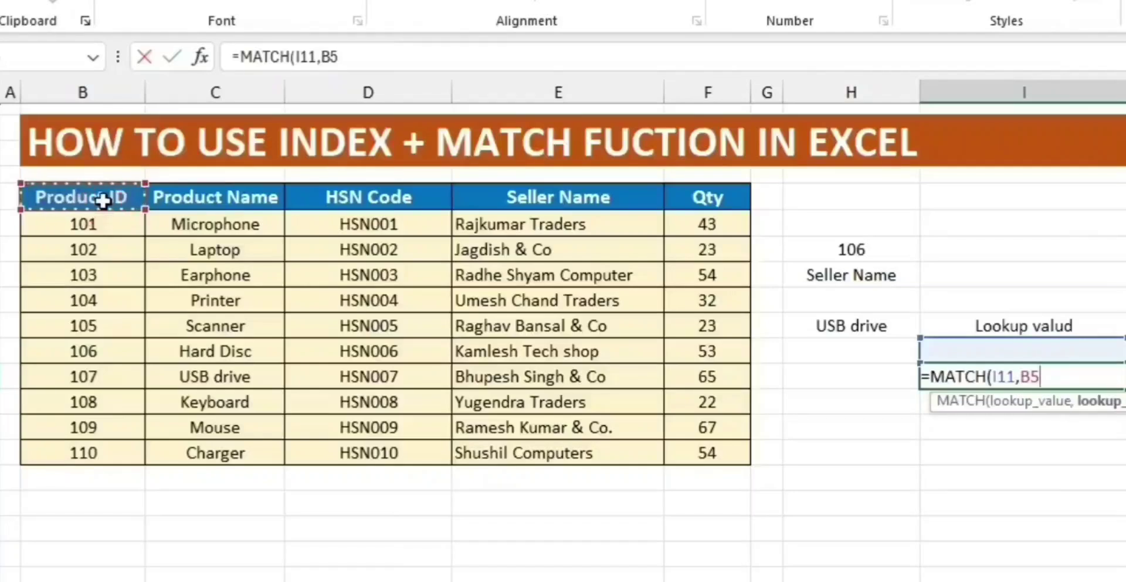
{"action": "left_click_drag", "start_coordinate": [103, 201], "coordinate": [83, 453]}
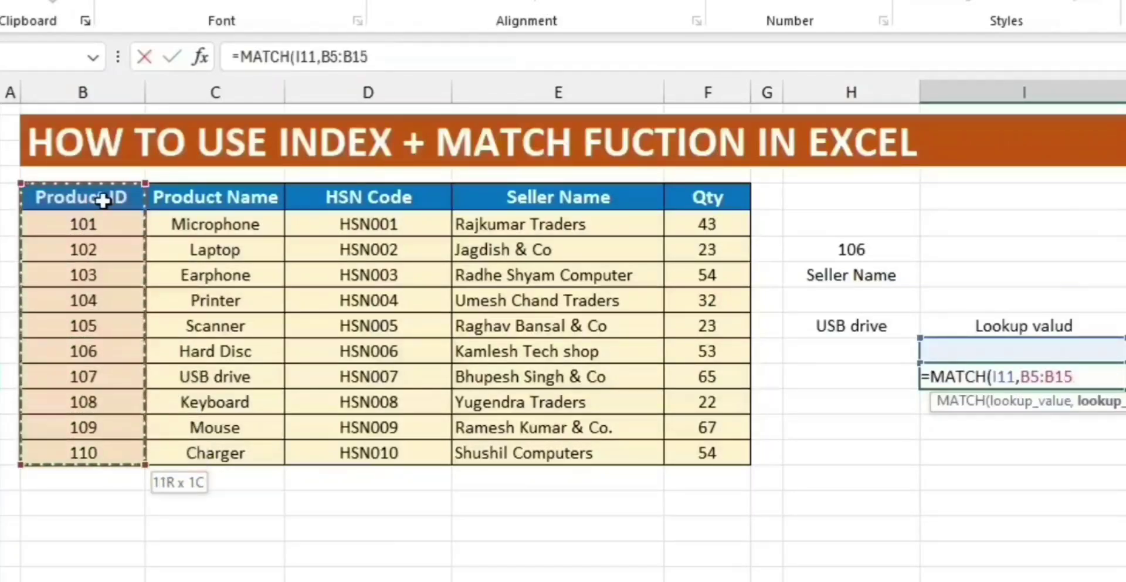
{"action": "type", "text": ","}
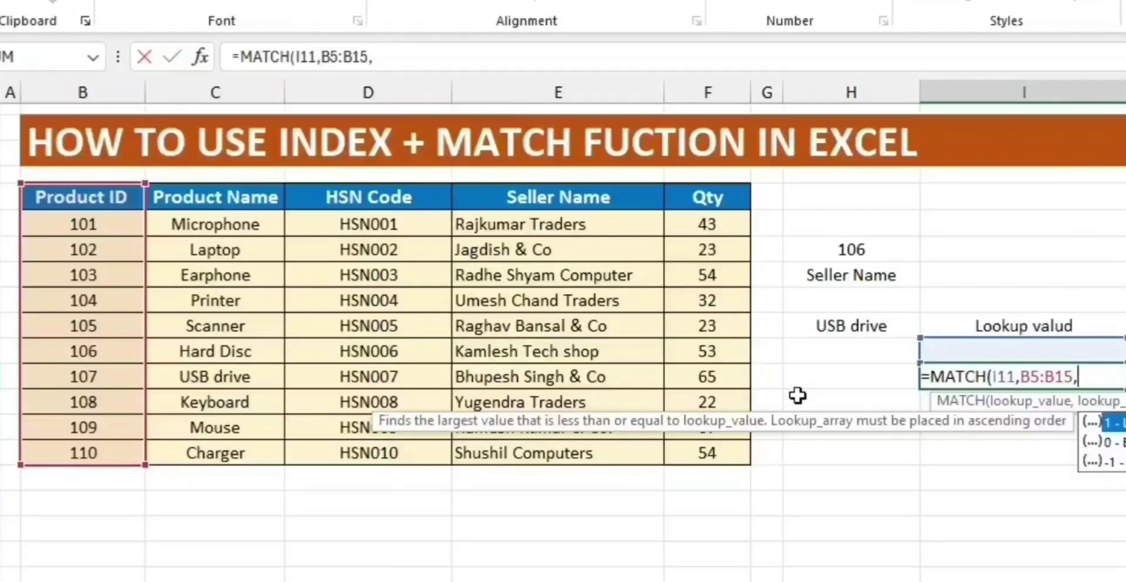
{"action": "type", "text": "0)"}
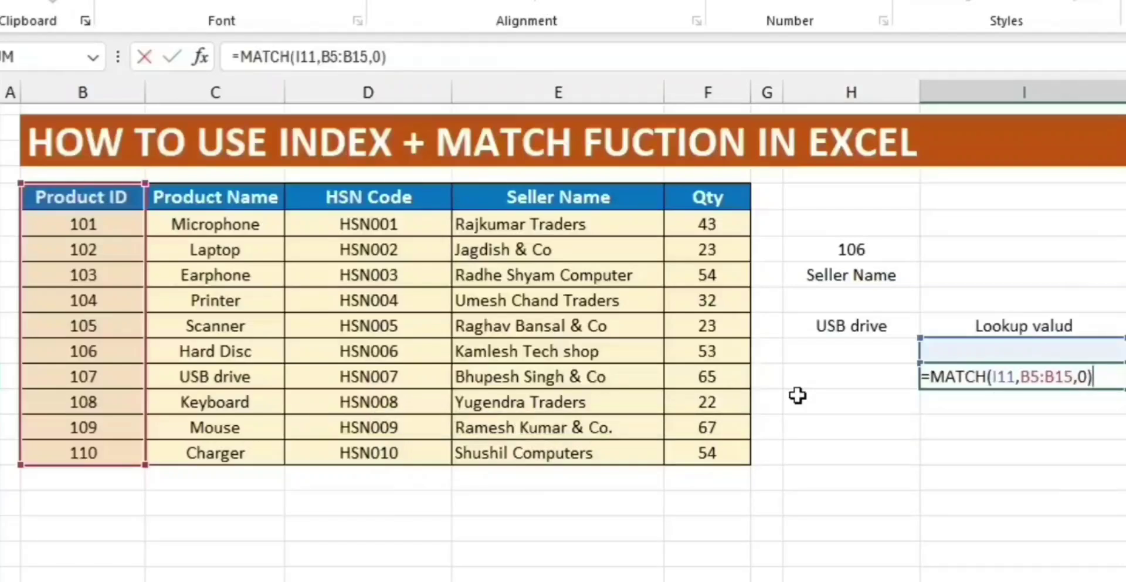
{"action": "key", "text": "Return"}
{"action": "key", "text": "Up"}
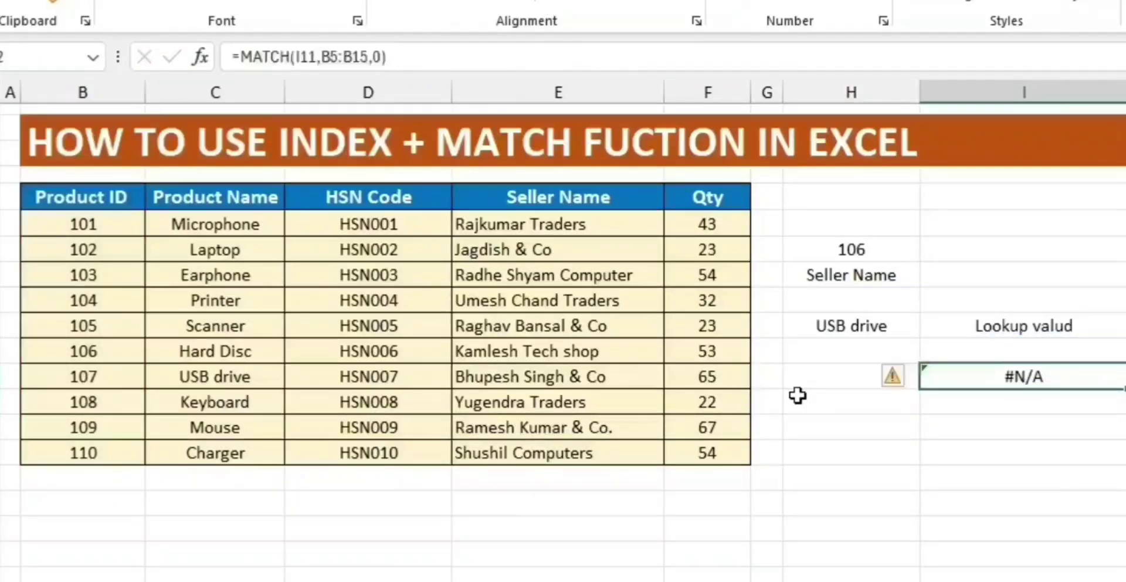
- Correct the misspelled label in cell I10 to "Lookup value"
{"action": "key", "text": "Up"}
{"action": "key", "text": "Up"}
{"action": "key", "text": "F2"}
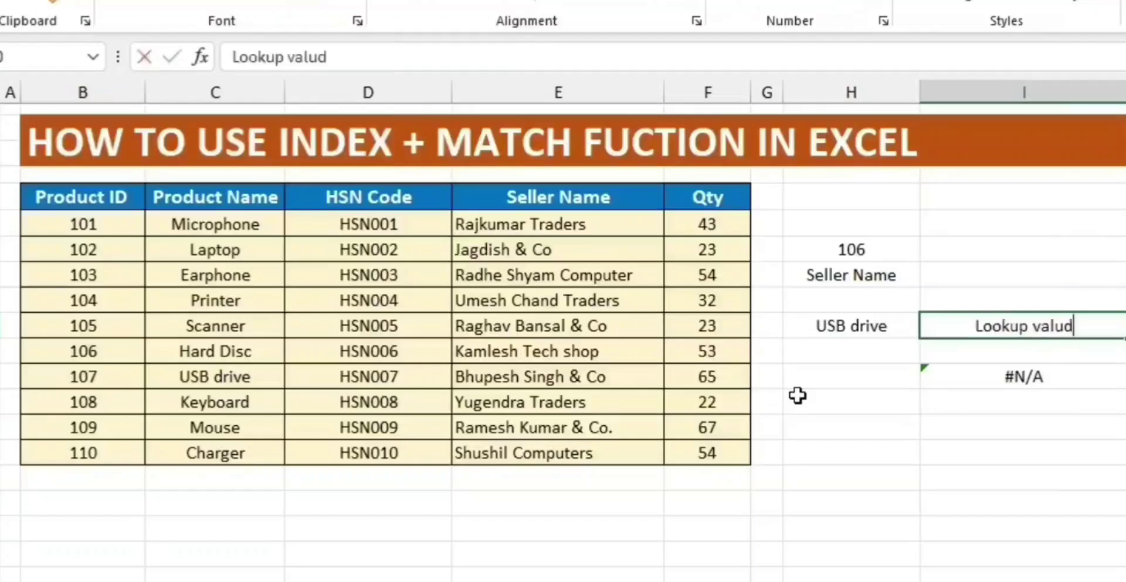
{"action": "key", "text": "BackSpace"}
{"action": "type", "text": "e"}
{"action": "key", "text": "Return"}
- Reference product ID 104 as the lookup value in cell I11 with =B9
{"action": "type", "text": "="}
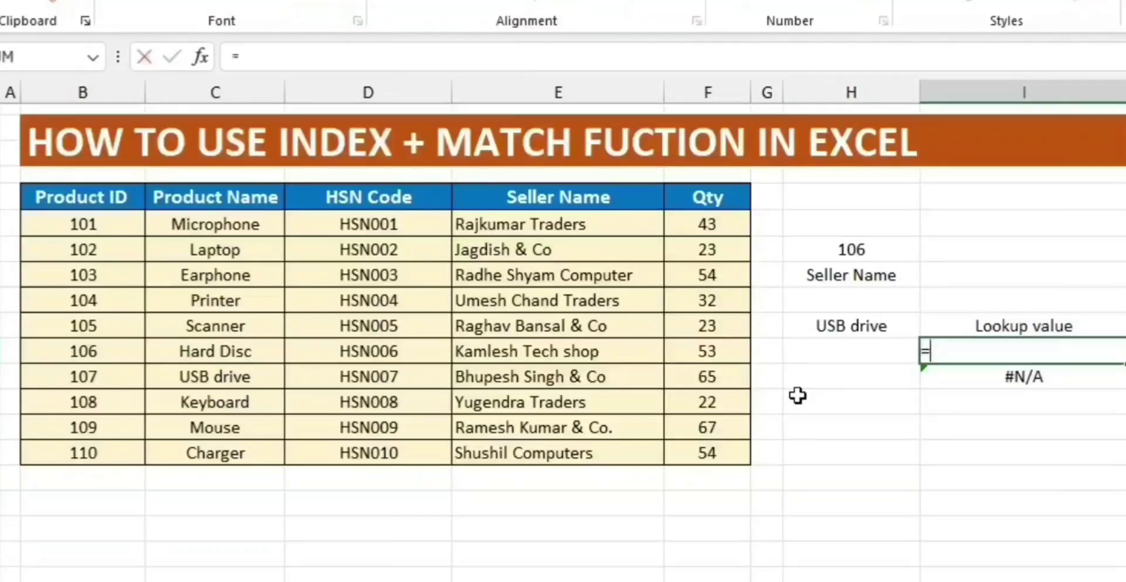
{"action": "left_click", "coordinate": [75, 303]}
{"action": "key", "text": "Return"}
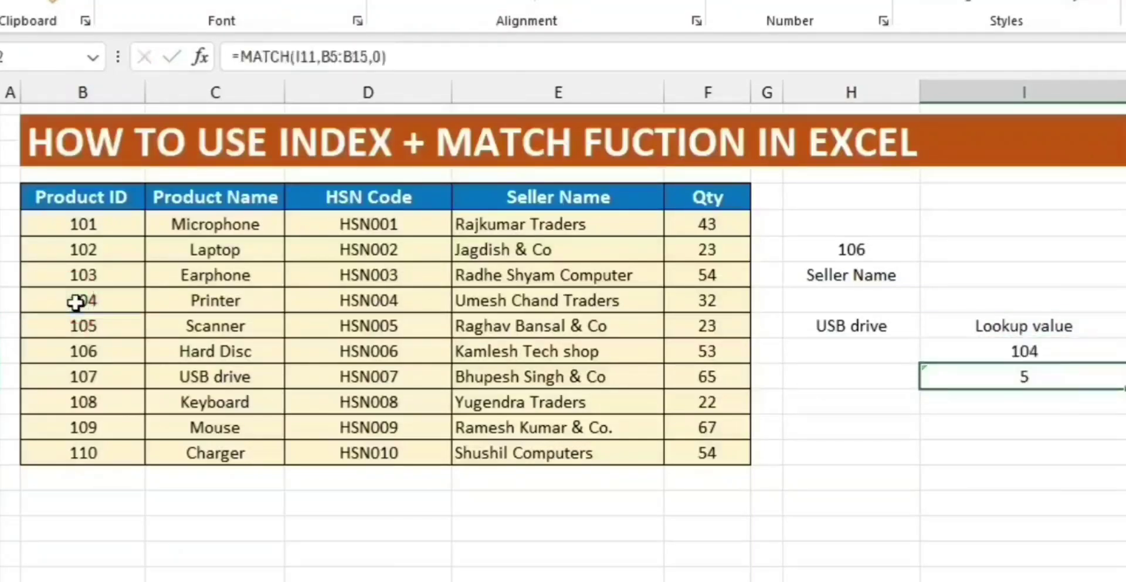
- Compare the MATCH result in cell I12 with the position of product ID 104 in the Product ID column
{"action": "key", "text": "Up"}
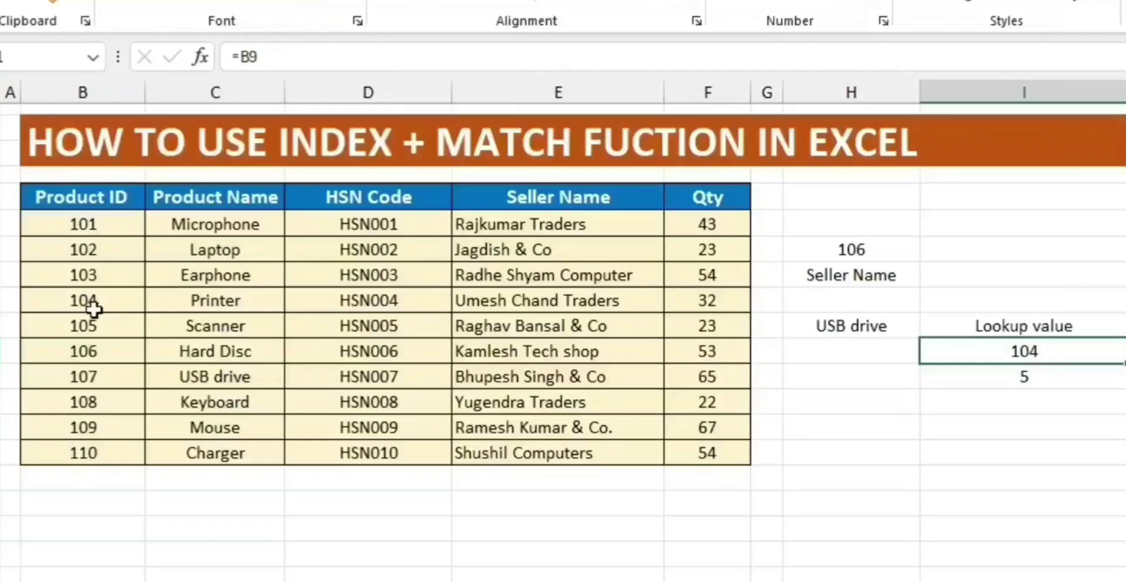
{"action": "left_click", "coordinate": [75, 302]}
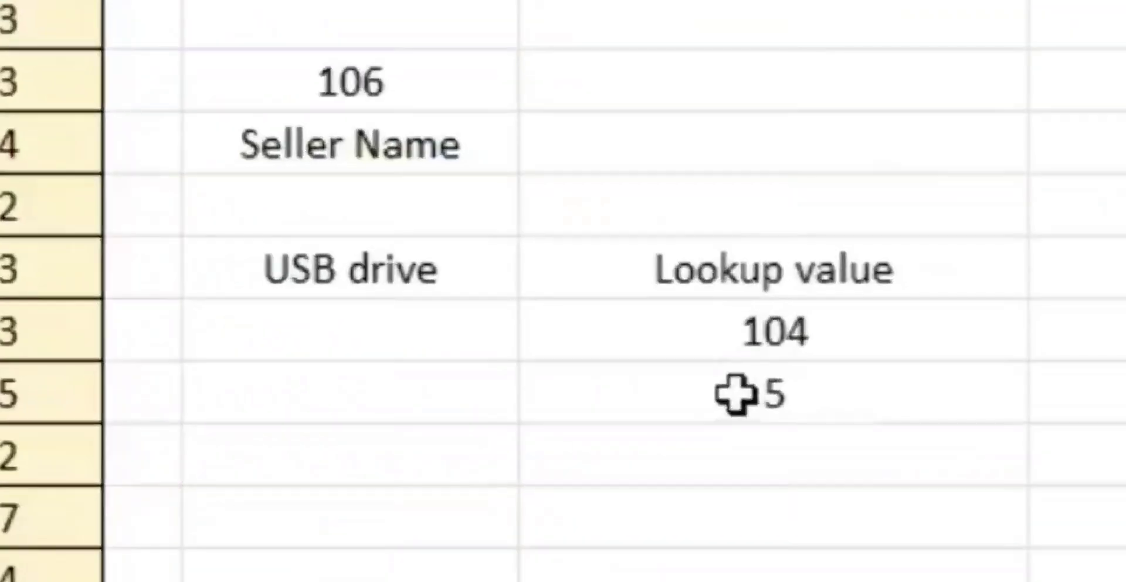
{"action": "left_click", "coordinate": [967, 372]}
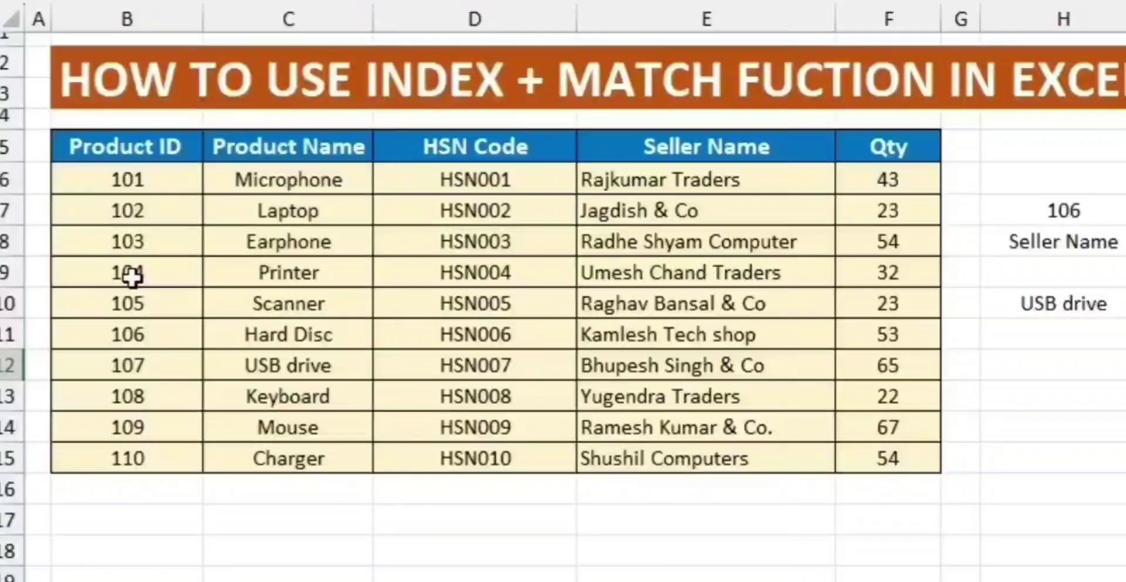
{"action": "left_click", "coordinate": [133, 277]}
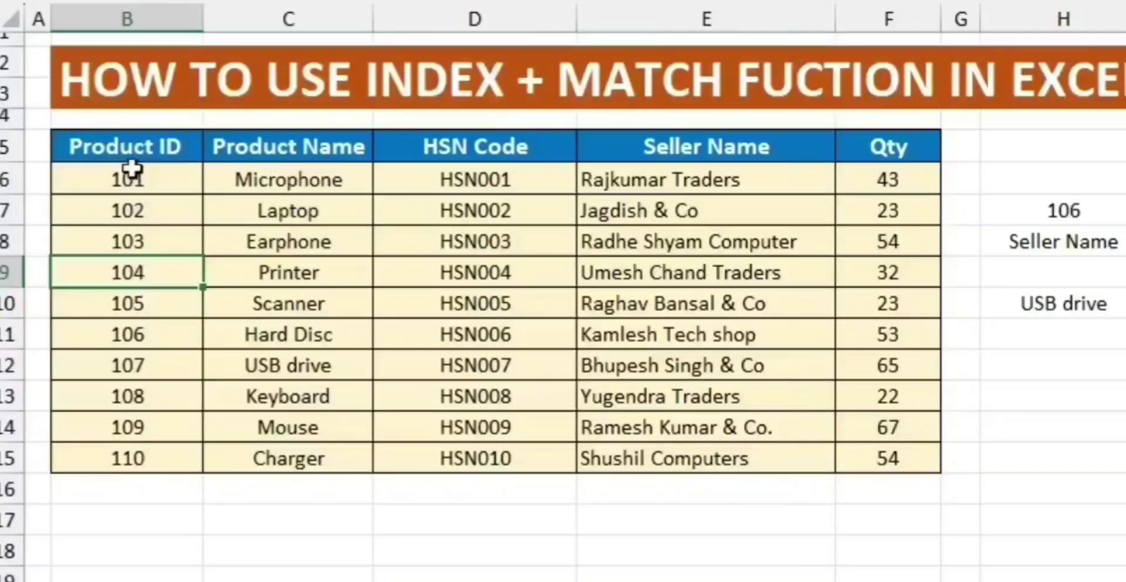
{"action": "left_click", "coordinate": [943, 368]}
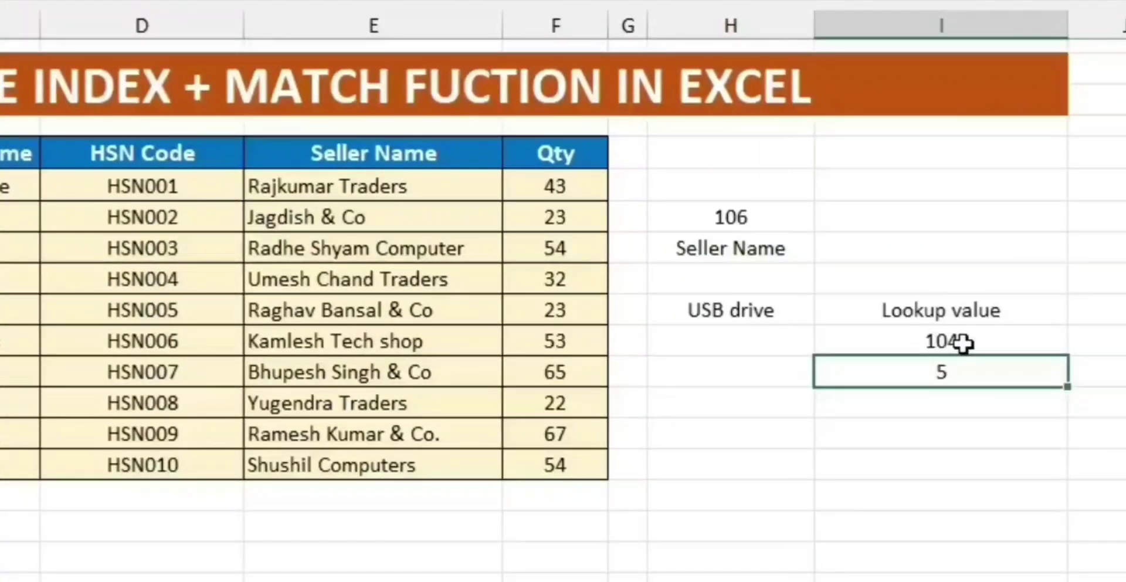
- Replace the lookup value in cell I11 with a reference to product ID 106 in cell B11
{"action": "left_click", "coordinate": [964, 343]}
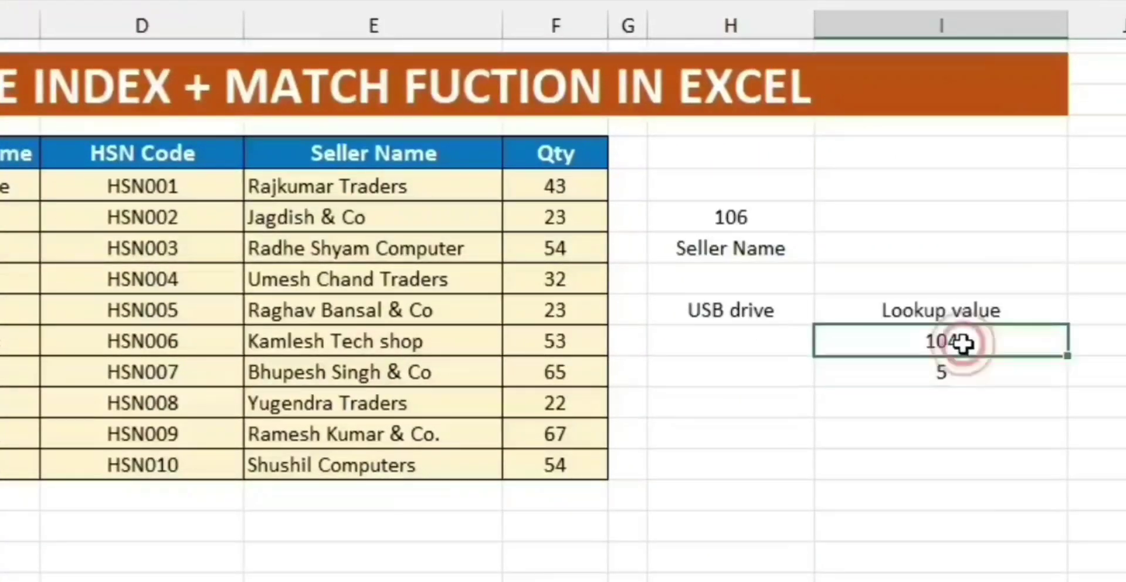
{"action": "type", "text": "=B"}
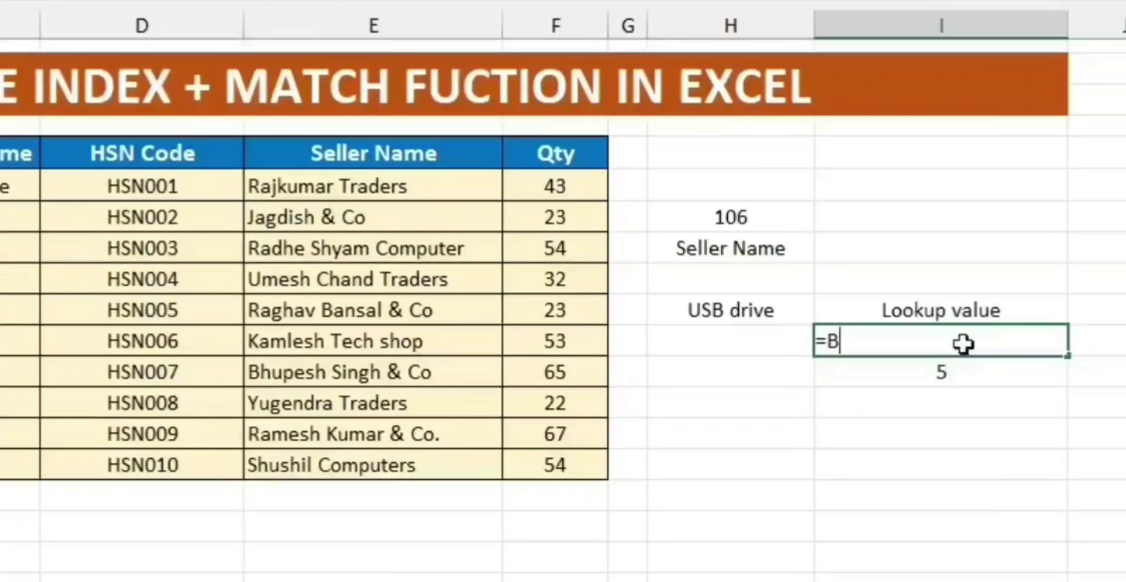
{"action": "key", "text": "BackSpace"}
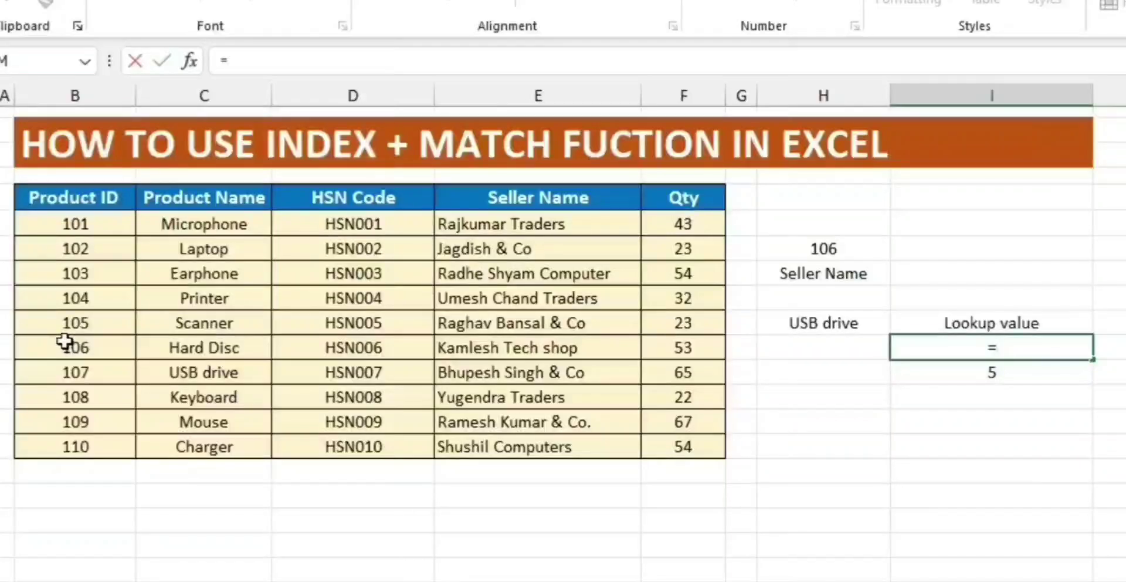
{"action": "left_click", "coordinate": [64, 343]}
{"action": "key", "text": "Return"}
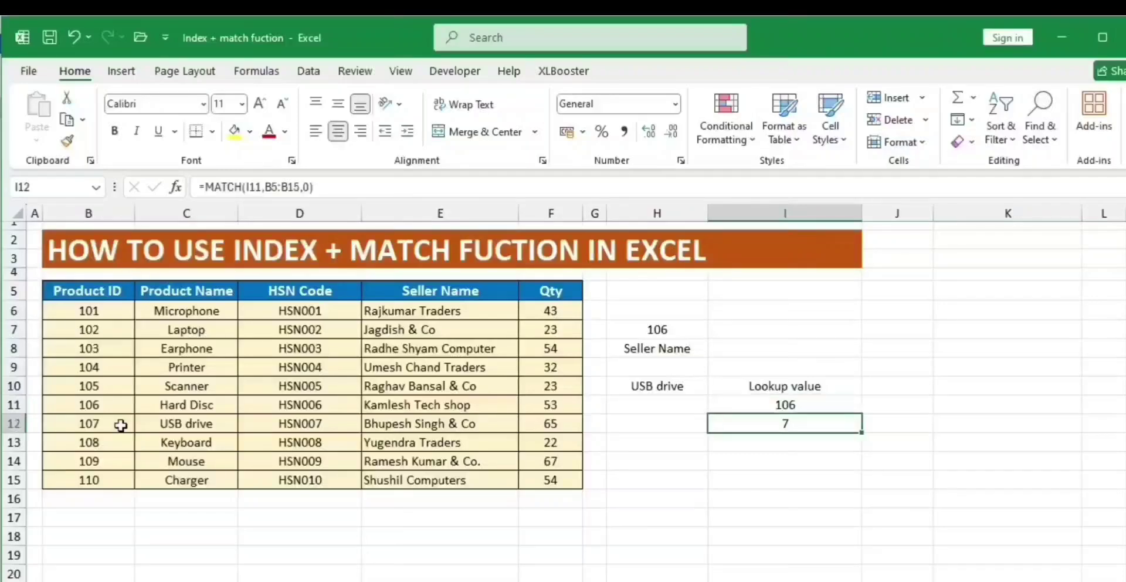
- Enter =MATCH(H8,B5:F5,0) in cell I14 to find the H8 column name's exact position in the header row
{"action": "key", "text": "Return"}
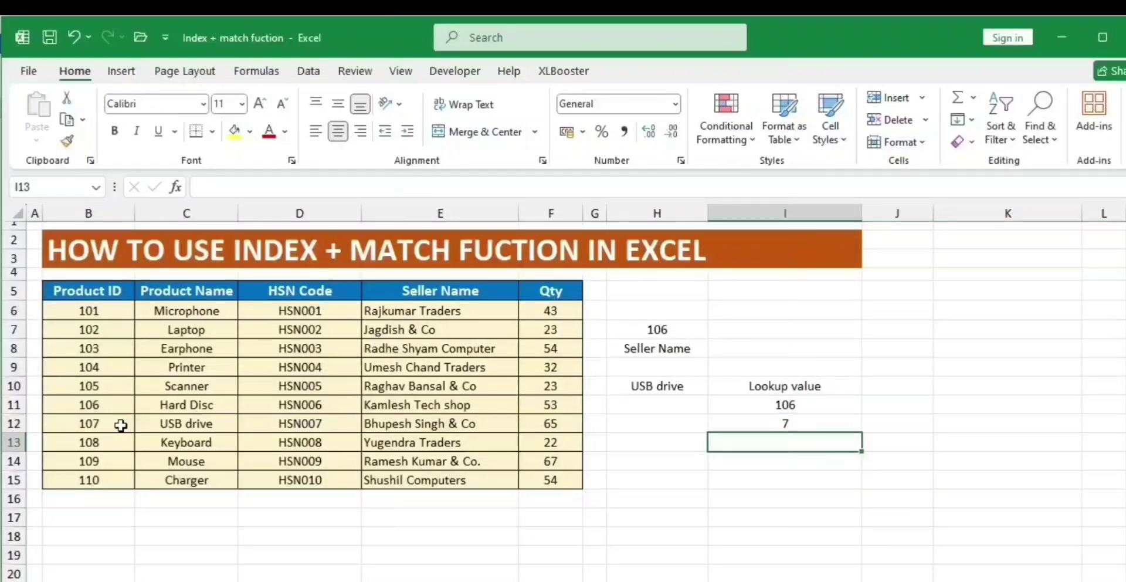
{"action": "key", "text": "Down"}
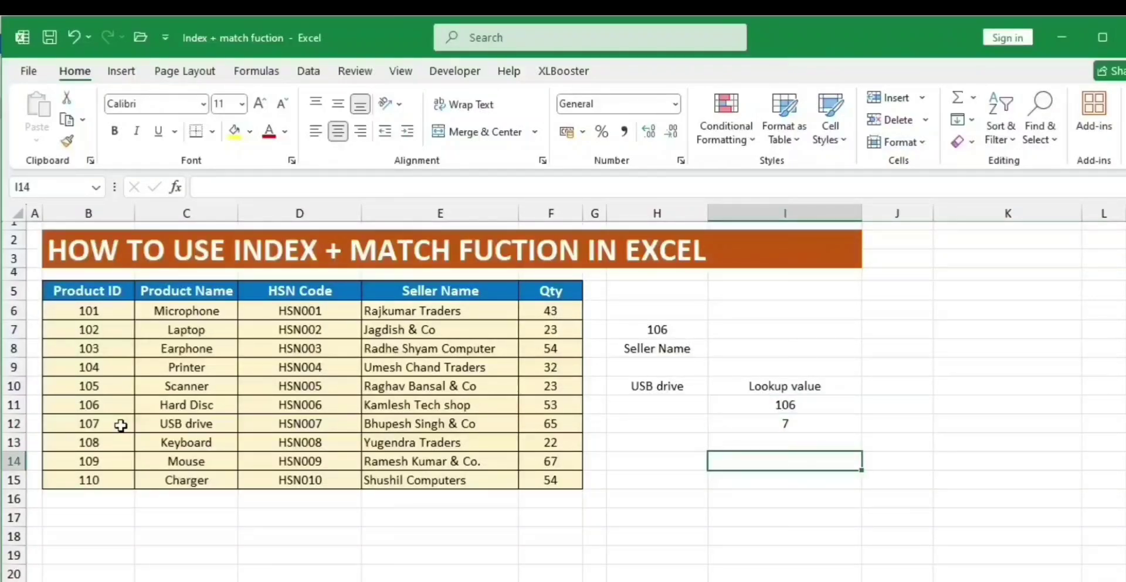
{"action": "type", "text": "=mar"}
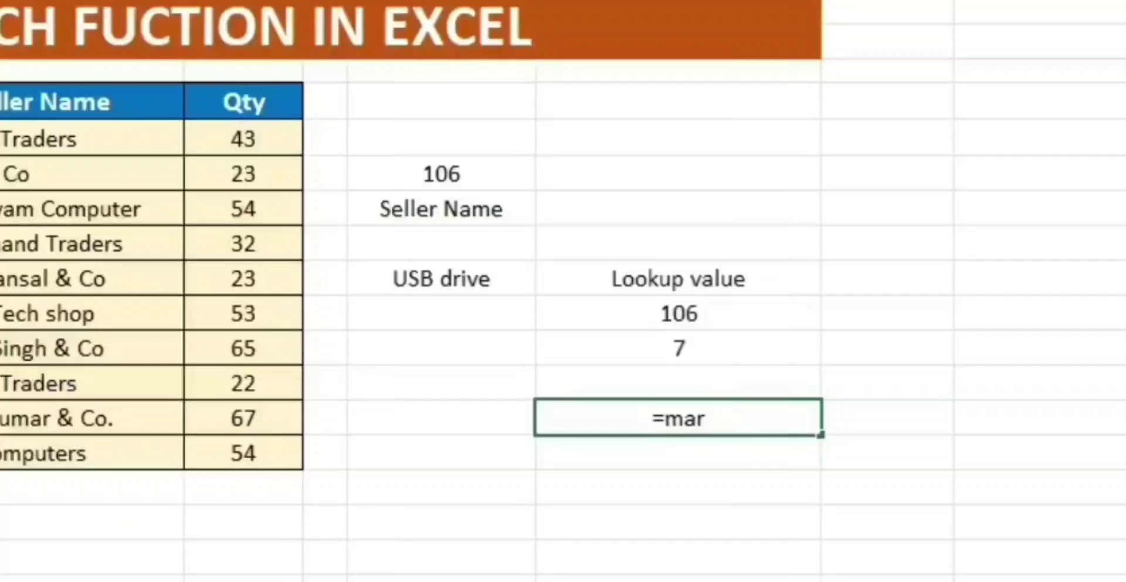
{"action": "key", "text": "BackSpace"}
{"action": "type", "text": "t"}
{"action": "key", "text": "Tab"}
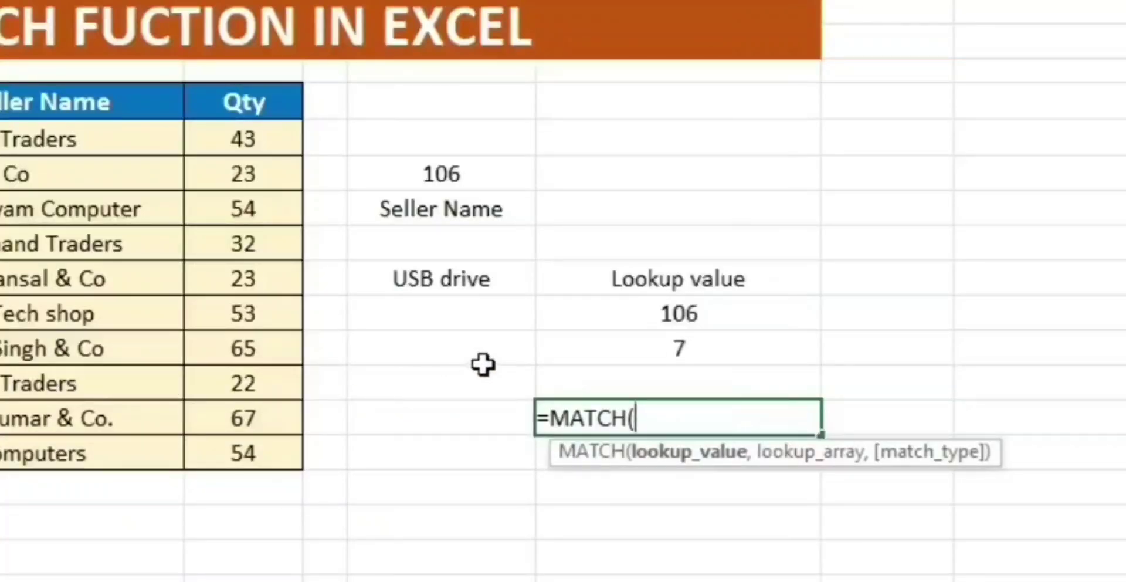
{"action": "left_click", "coordinate": [440, 212]}
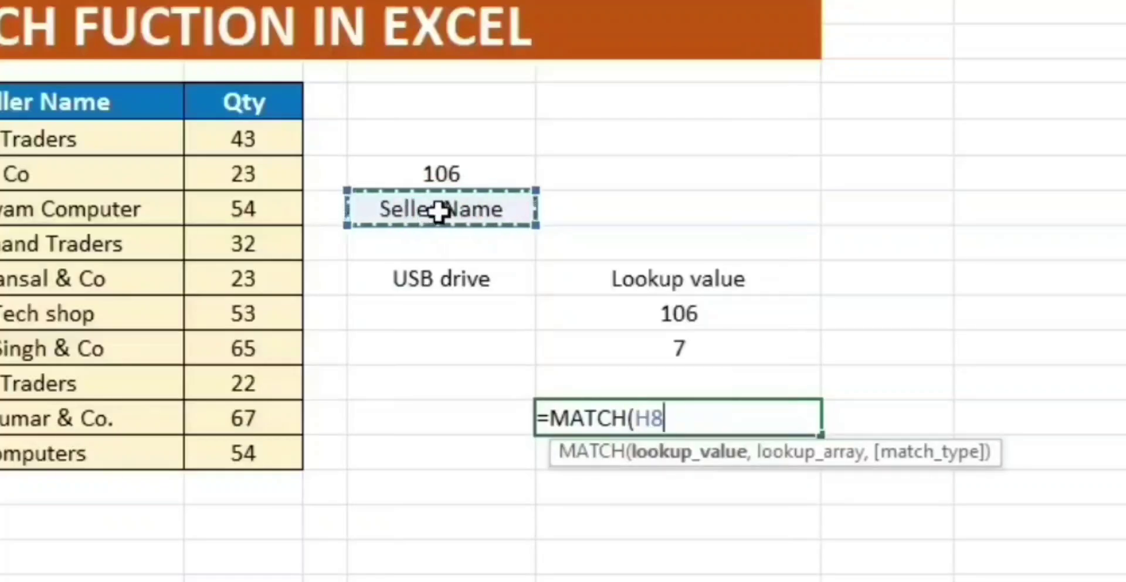
{"action": "type", "text": ","}
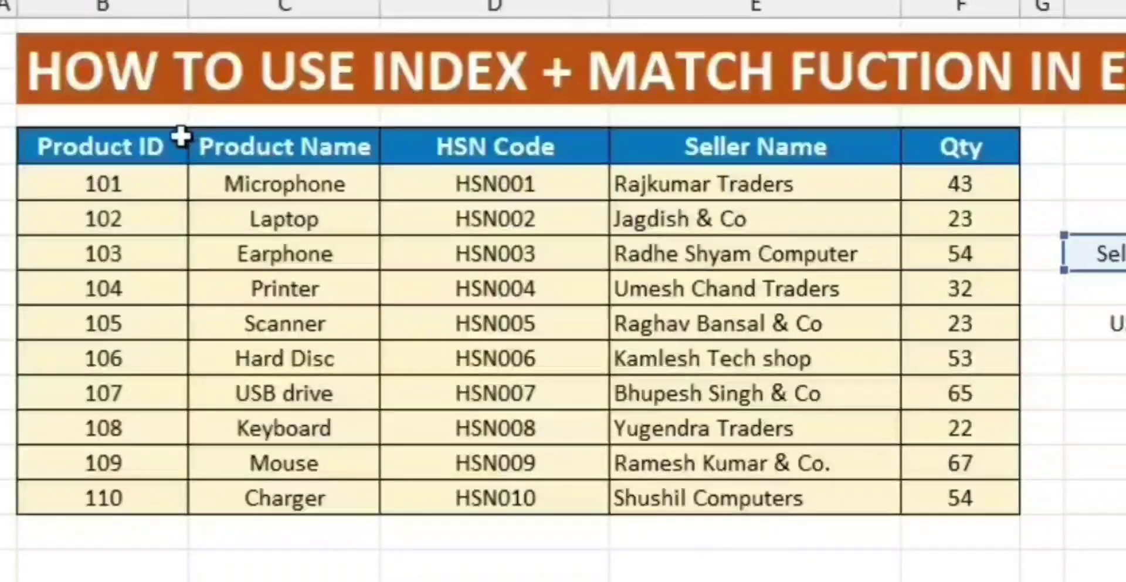
{"action": "left_click_drag", "start_coordinate": [130, 151], "coordinate": [962, 152]}
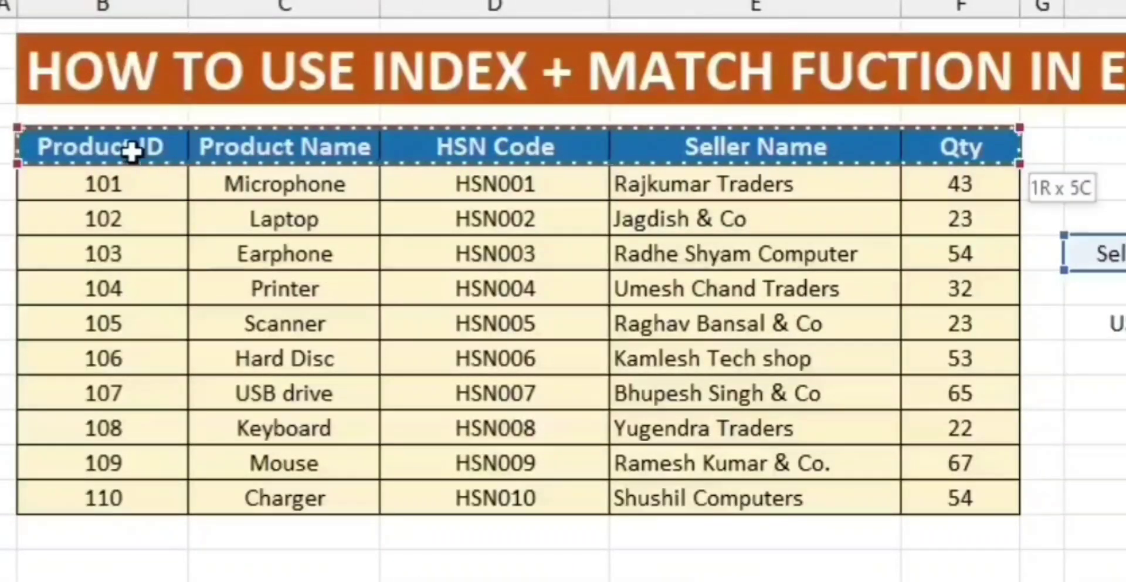
{"action": "type", "text": ","}
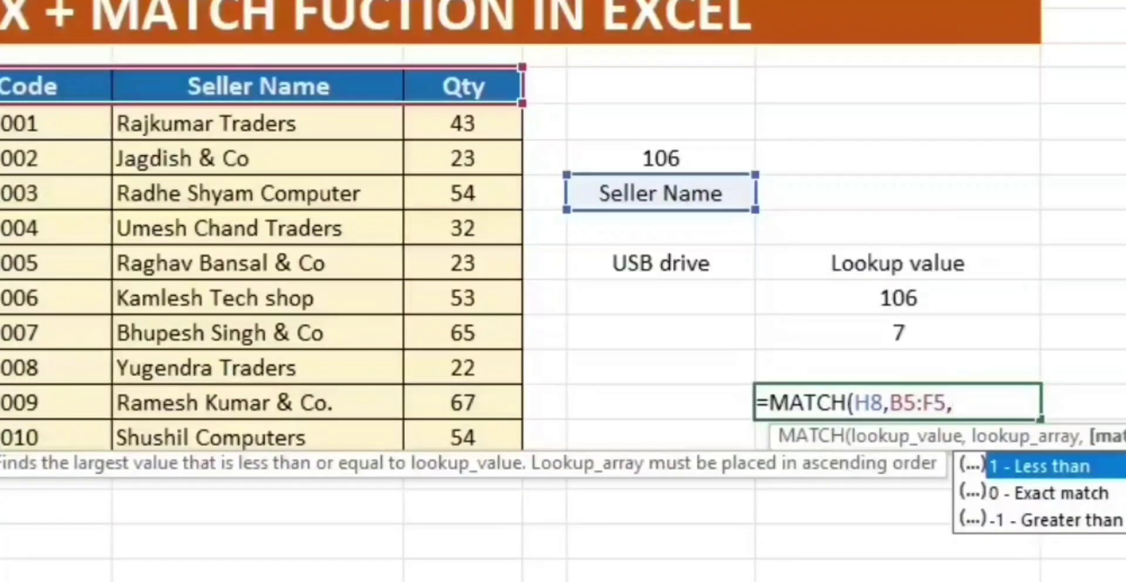
{"action": "type", "text": "0)"}
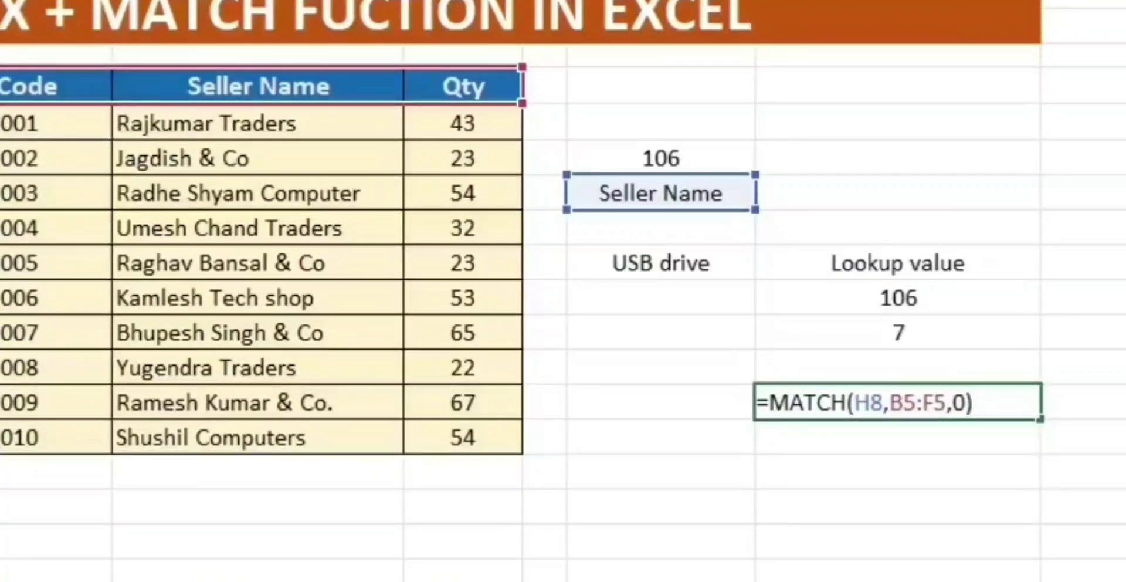
{"action": "key", "text": "Return"}
{"action": "left_click", "coordinate": [898, 402]}
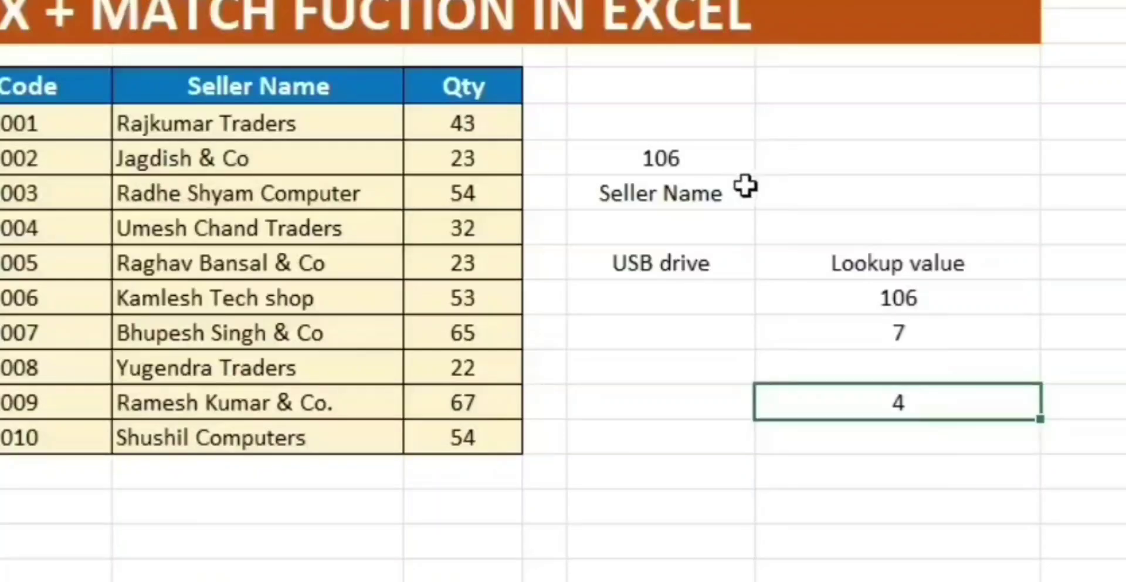
- Compare the MATCH result in cell I14 with the position of the Seller Name header in the table
{"action": "left_click", "coordinate": [694, 187]}
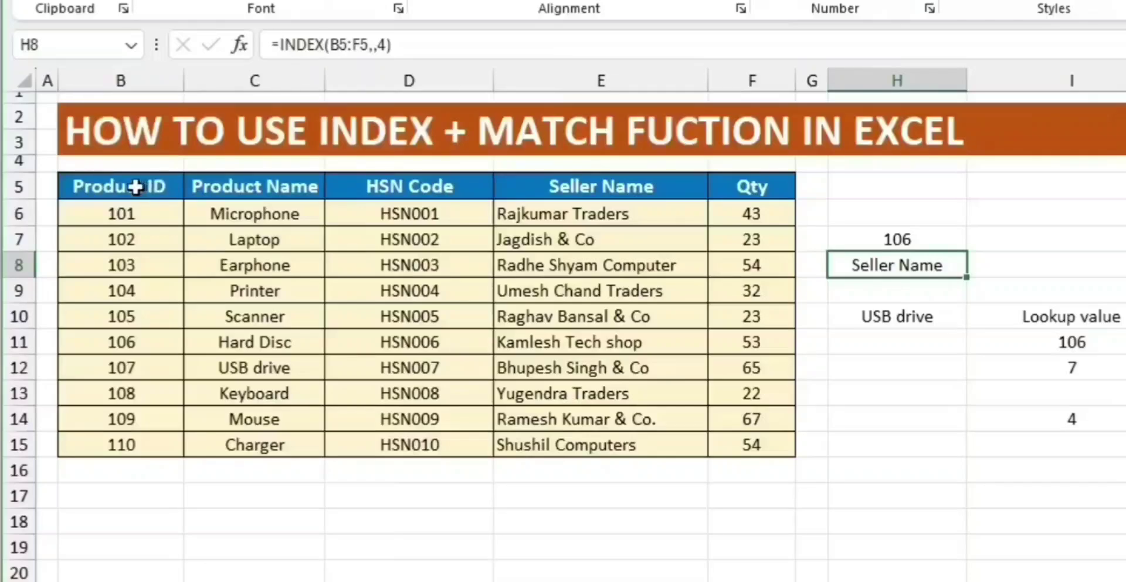
{"action": "left_click", "coordinate": [578, 185]}
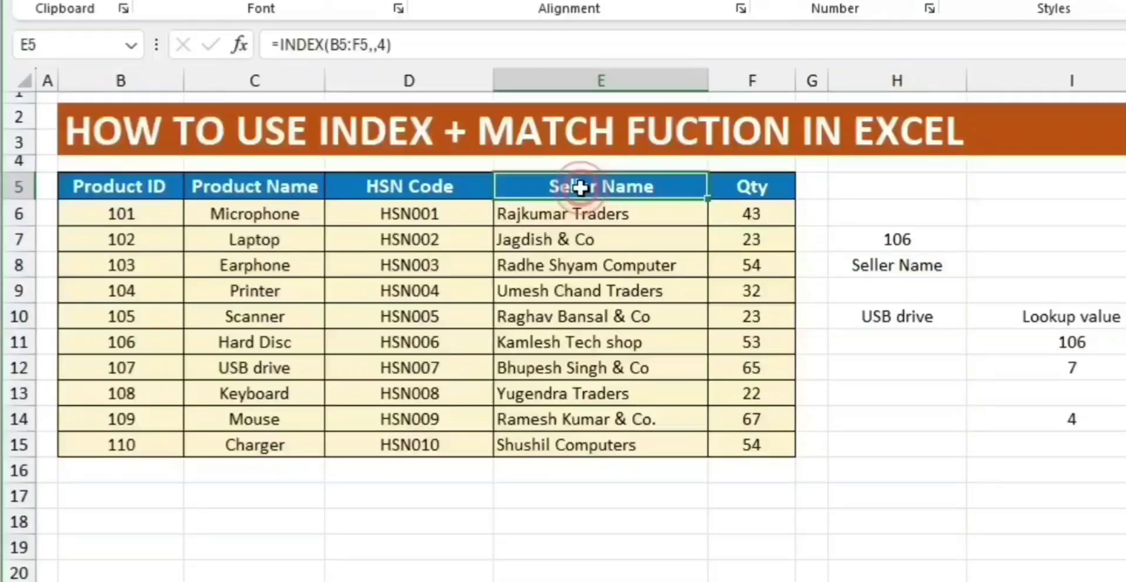
{"action": "left_click", "coordinate": [1064, 417]}
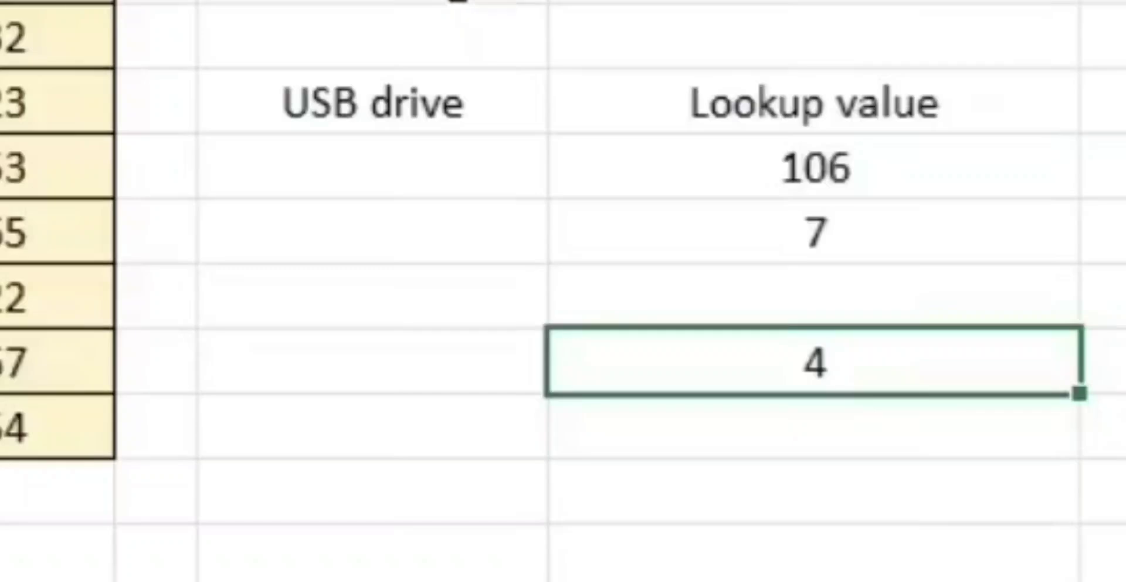
- Replace the lookup value in cell H8 with QTY and check the MATCH result in cell I14
{"action": "left_click", "coordinate": [610, 183]}
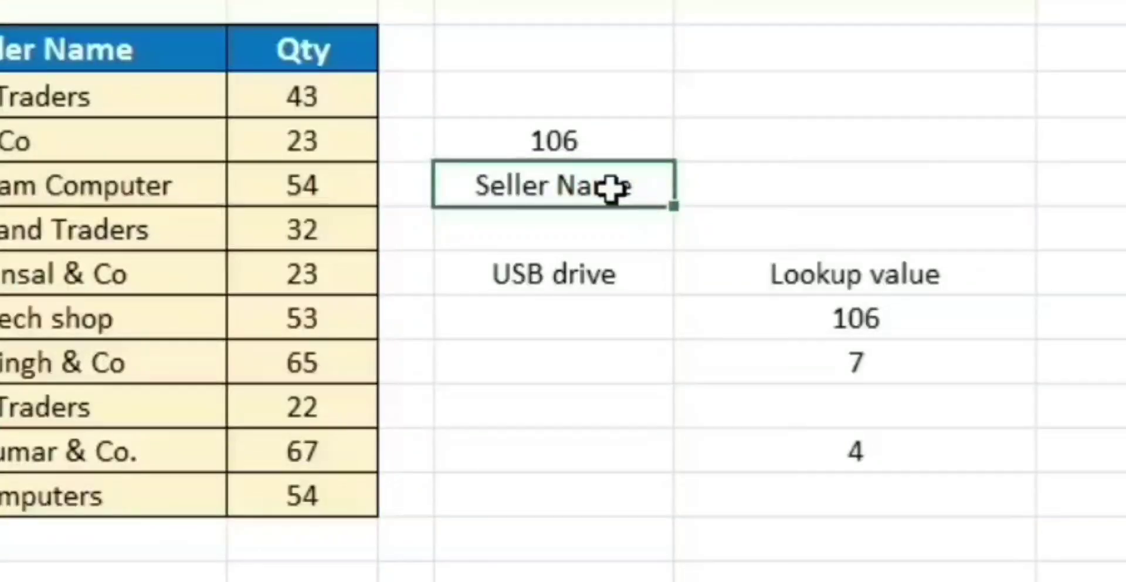
{"action": "type", "text": "QTY"}
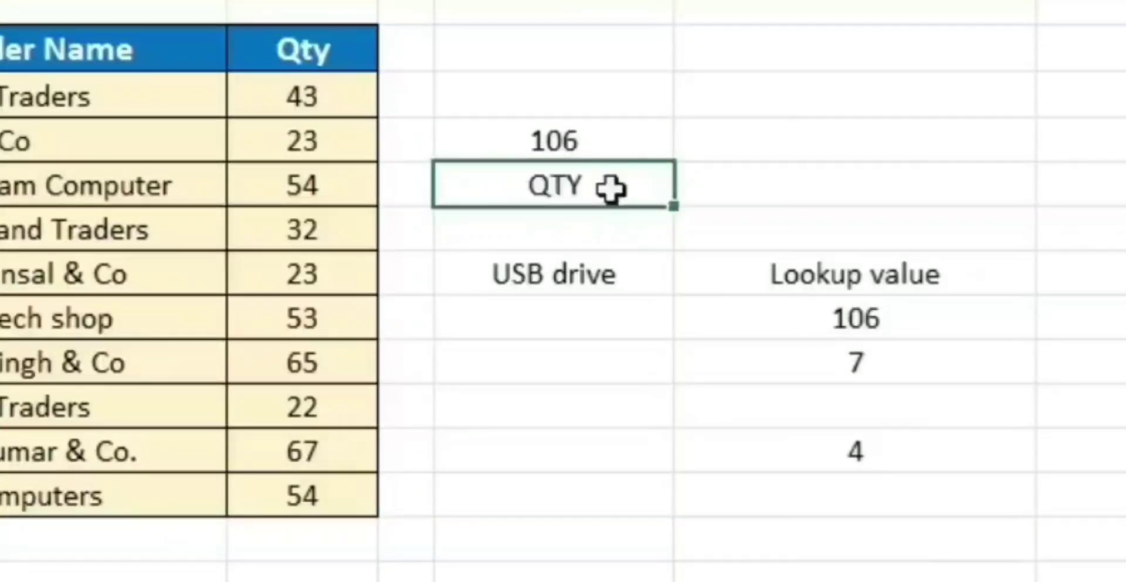
{"action": "key", "text": "Return"}
{"action": "key", "text": "Down"}
{"action": "key", "text": "Down"}
{"action": "key", "text": "Down"}
{"action": "key", "text": "Down"}
{"action": "key", "text": "Down"}
{"action": "key", "text": "Right"}
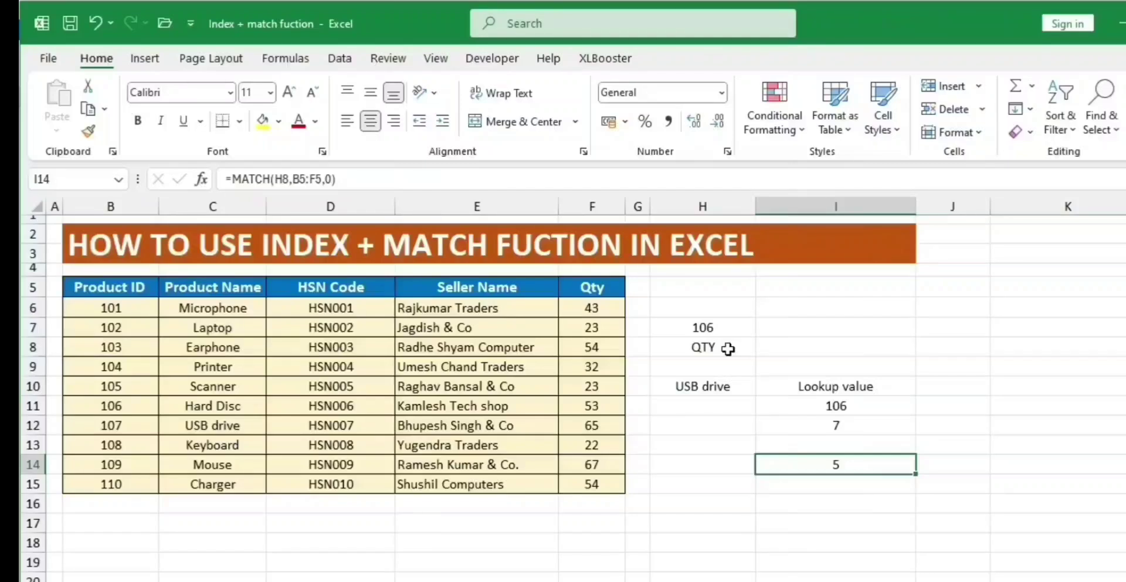
- Clear all example formulas and labels from the range H7:J14 beside the product table
{"action": "key", "text": "Up"}
{"action": "key", "text": "Up"}
{"action": "key", "text": "Up"}
{"action": "key", "text": "Up"}
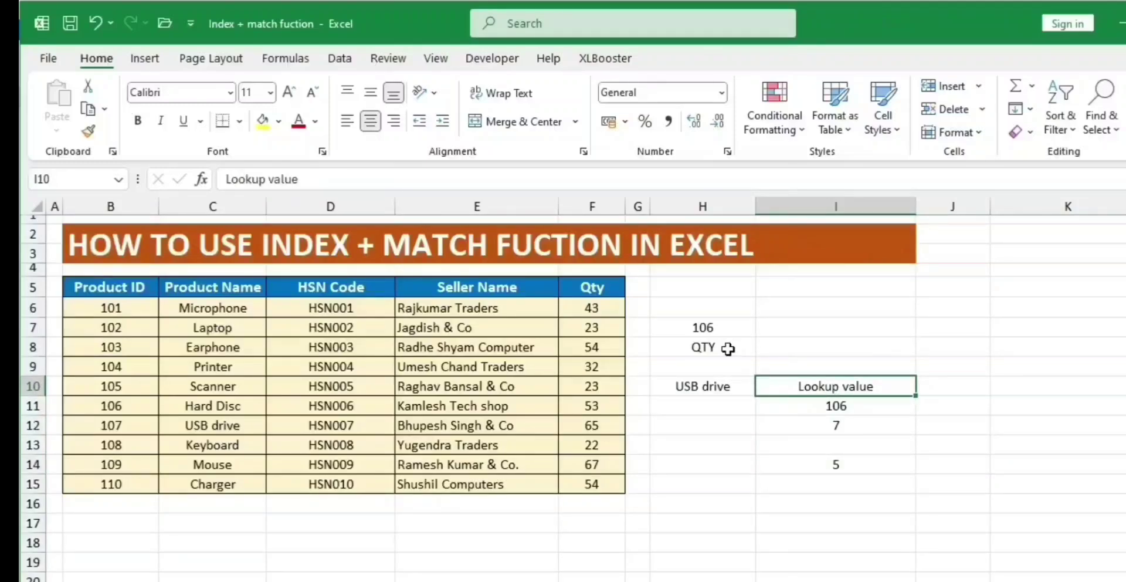
{"action": "key", "text": "Up"}
{"action": "key", "text": "Up"}
{"action": "key", "text": "Left"}
{"action": "key", "text": "Up"}
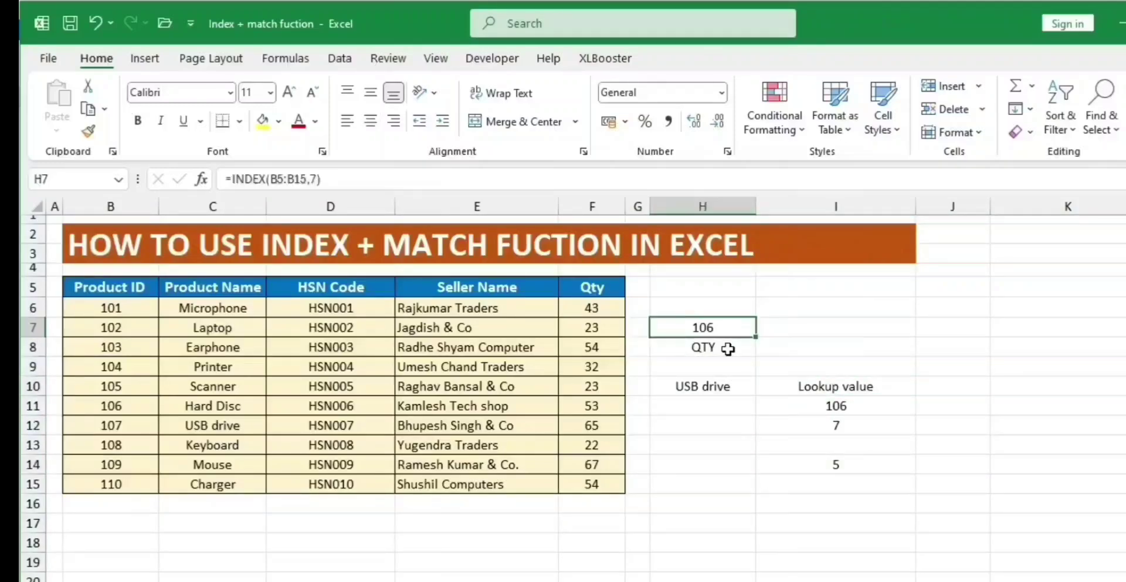
{"action": "key", "text": "shift+Down"}
{"action": "key", "text": "shift+Down"}
{"action": "key", "text": "shift+Down"}
{"action": "key", "text": "shift+Down"}
{"action": "key", "text": "shift+Down"}
{"action": "key", "text": "shift+Down"}
{"action": "key", "text": "shift+Down"}
{"action": "key", "text": "shift+Down"}
{"action": "key", "text": "shift+Right"}
{"action": "key", "text": "shift+Right"}
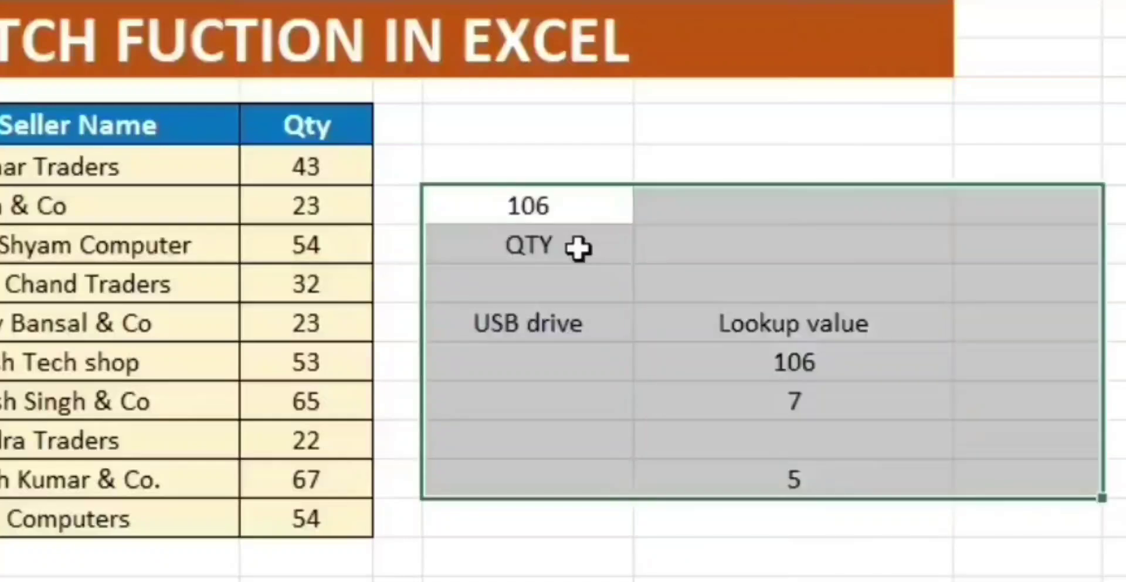
{"action": "key", "text": "Delete"}
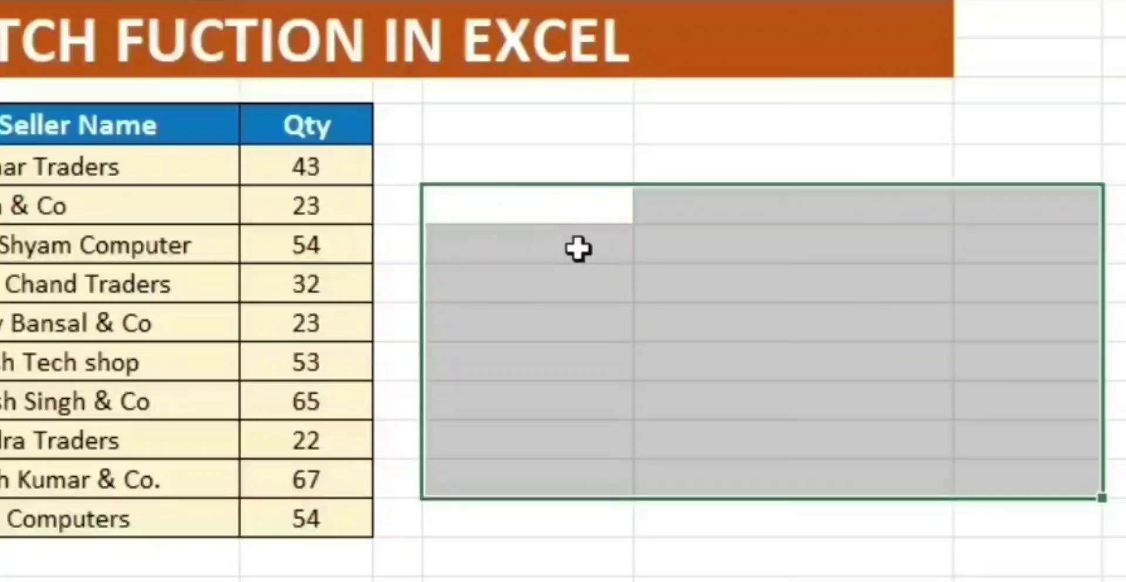
{"action": "key", "text": "shift+BackSpace"}
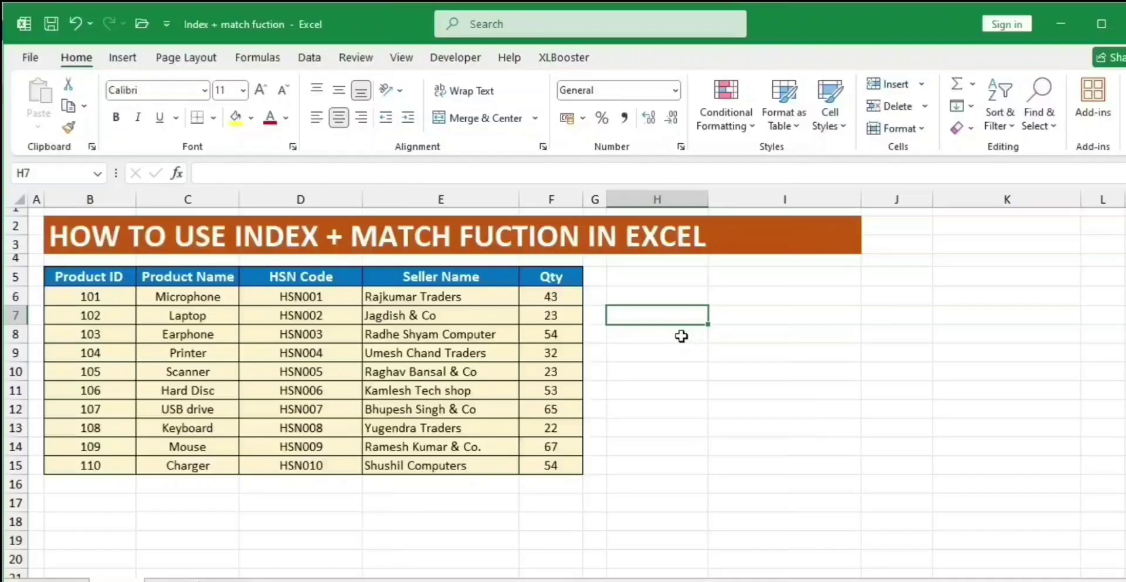
- Enter =INDEX(B5:F15,5,) in cell H7 to return the entire fifth row of the product table
{"action": "key", "text": "Right"}
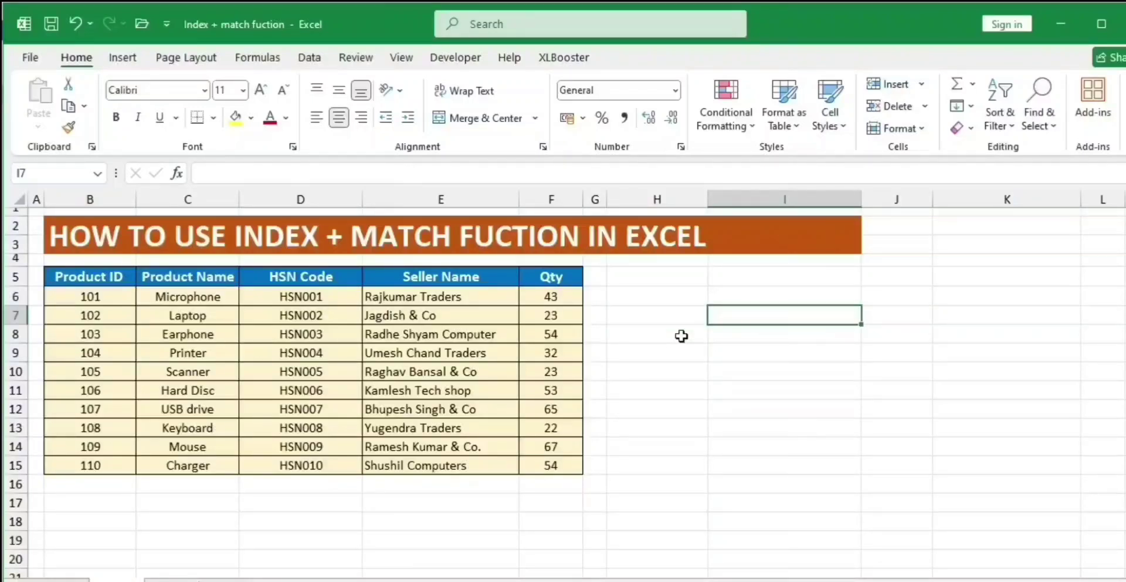
{"action": "key", "text": "Left"}
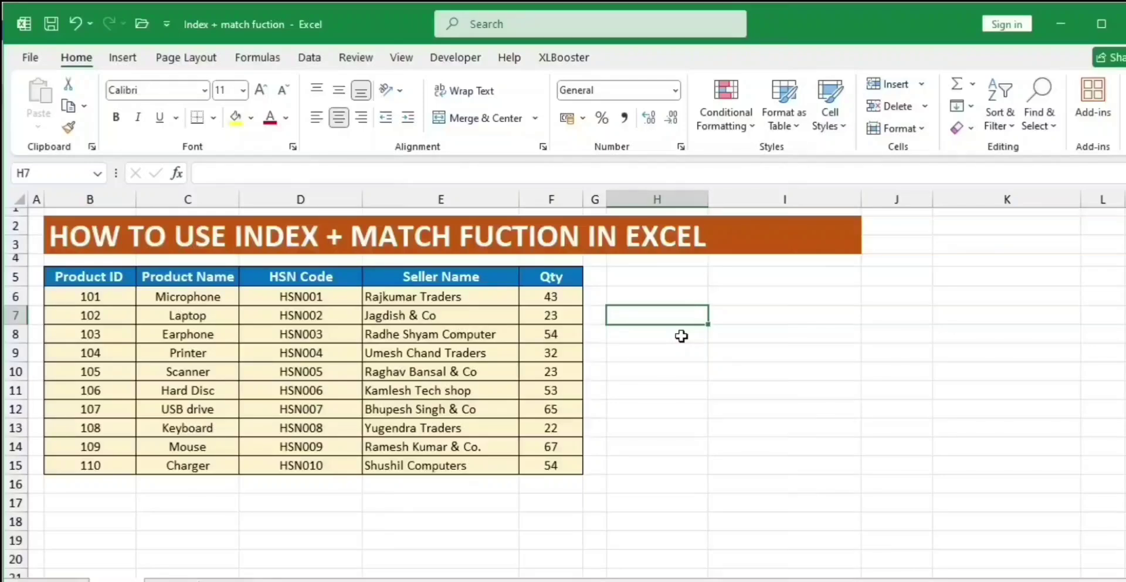
{"action": "type", "text": "=nde"}
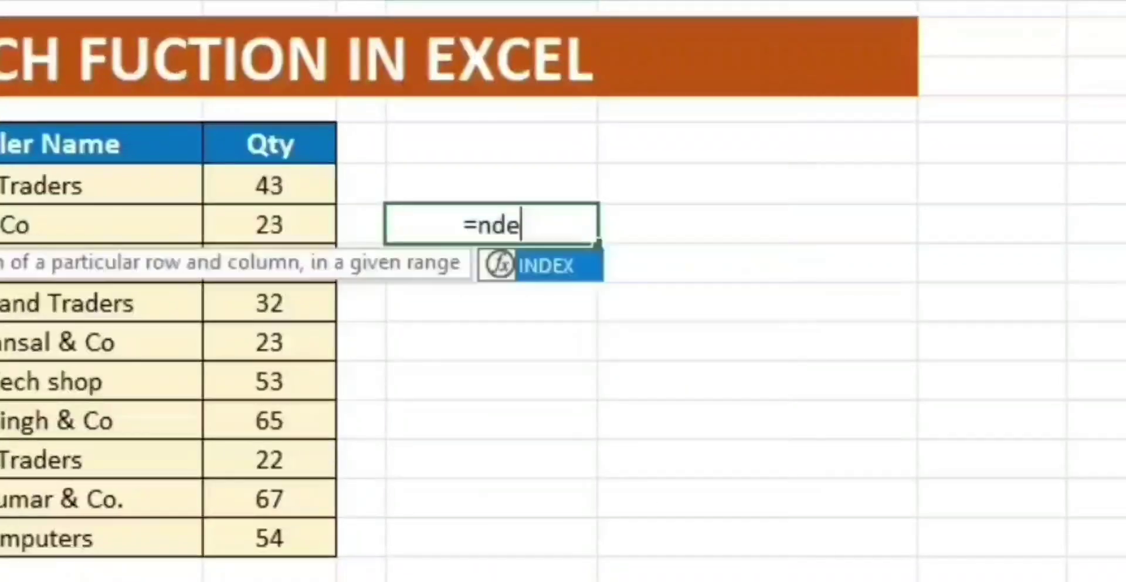
{"action": "key", "text": "BackSpace"}
{"action": "key", "text": "BackSpace"}
{"action": "key", "text": "BackSpace"}
{"action": "type", "text": "ind"}
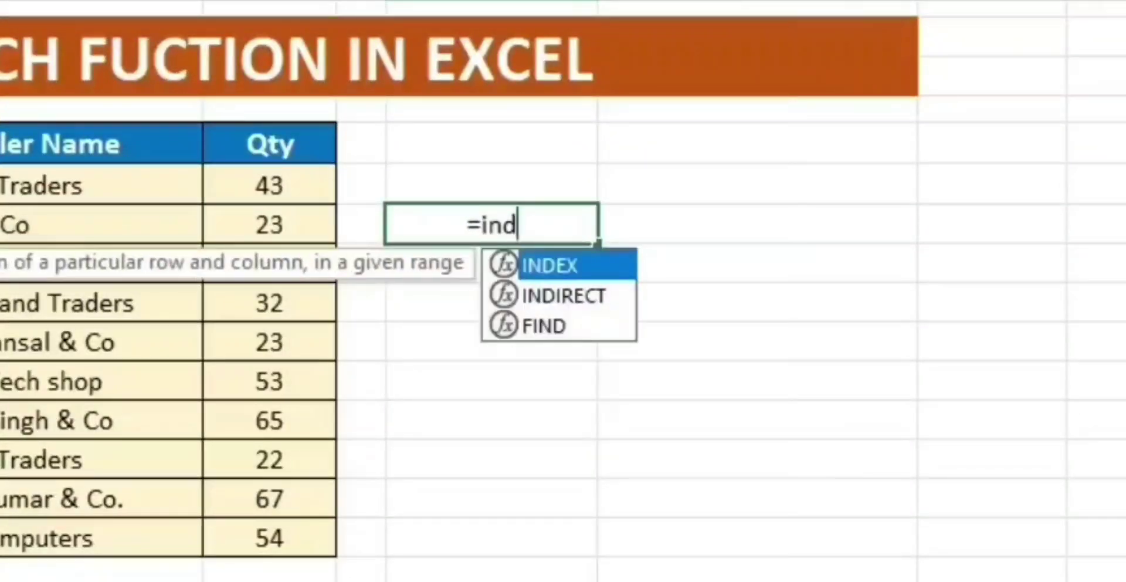
{"action": "key", "text": "Tab"}
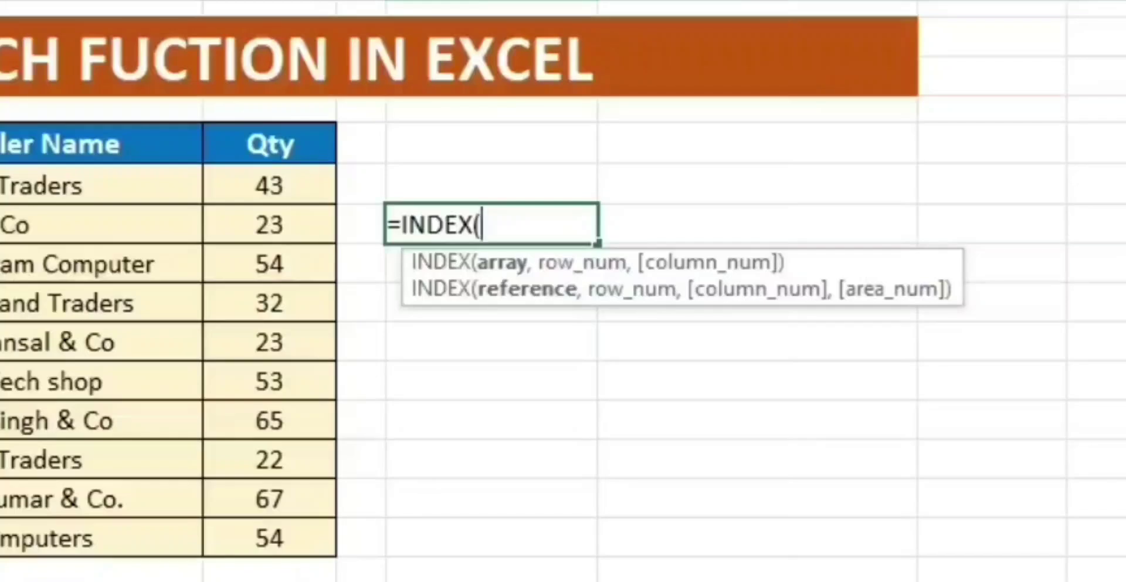
{"action": "left_click_drag", "start_coordinate": [178, 80], "coordinate": [904, 435]}
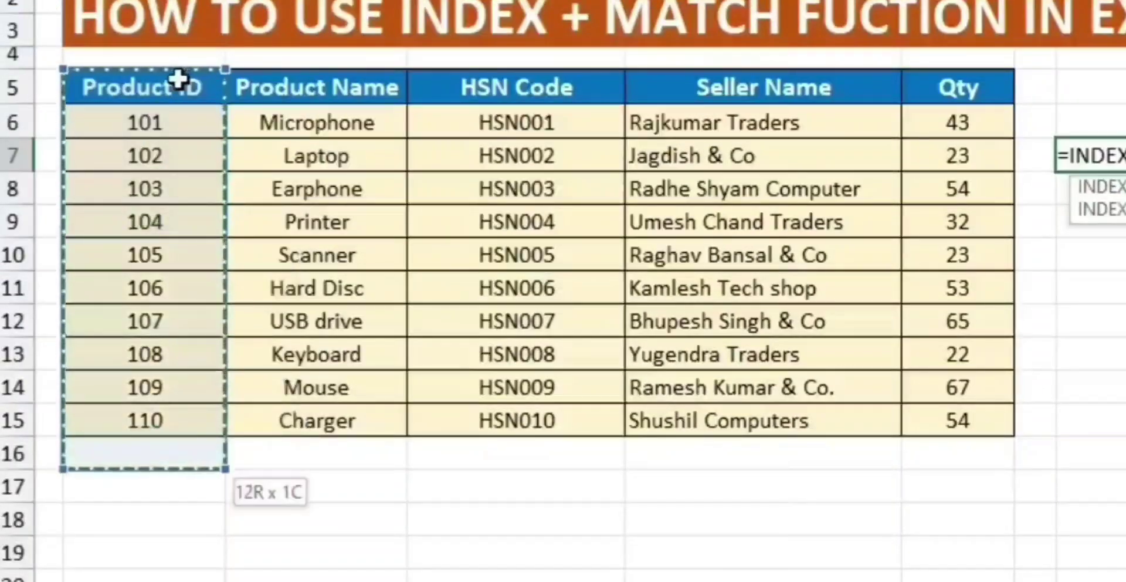
{"action": "key", "text": "shift+Right"}
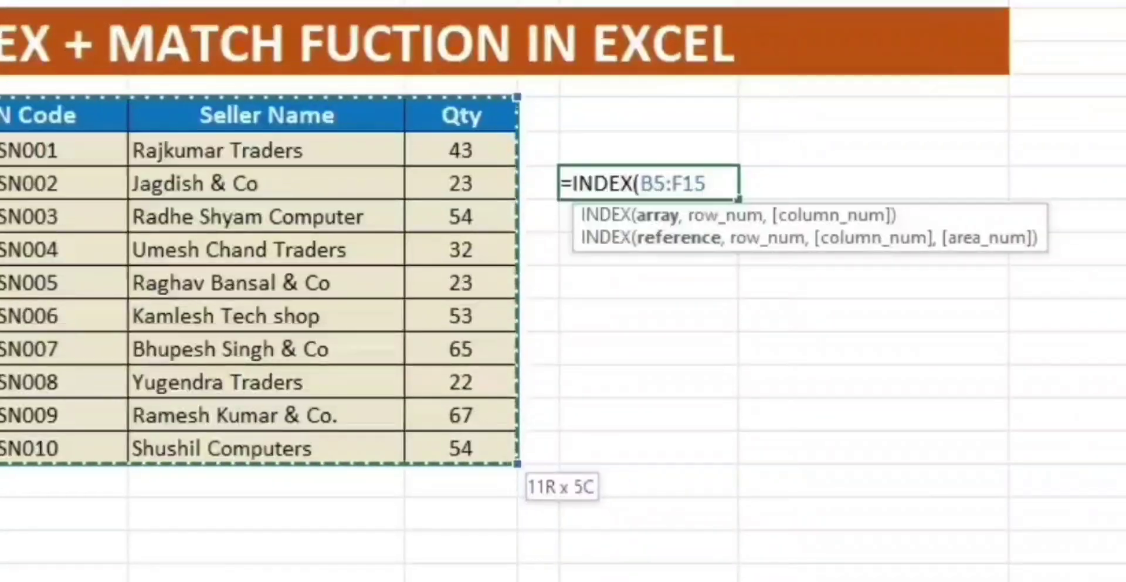
{"action": "type", "text": ","}
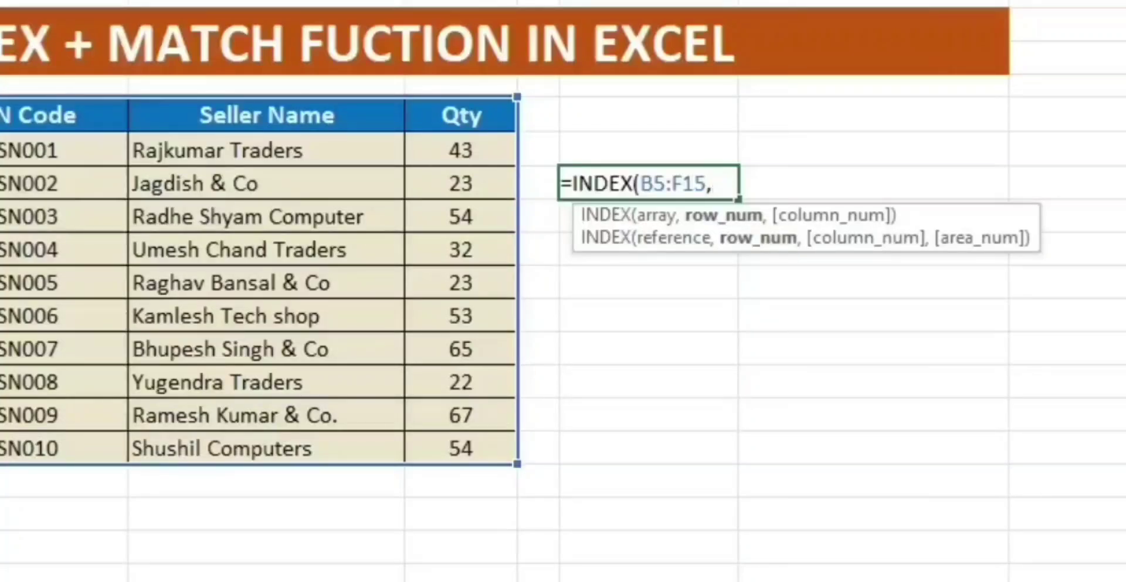
{"action": "type", "text": "5,"}
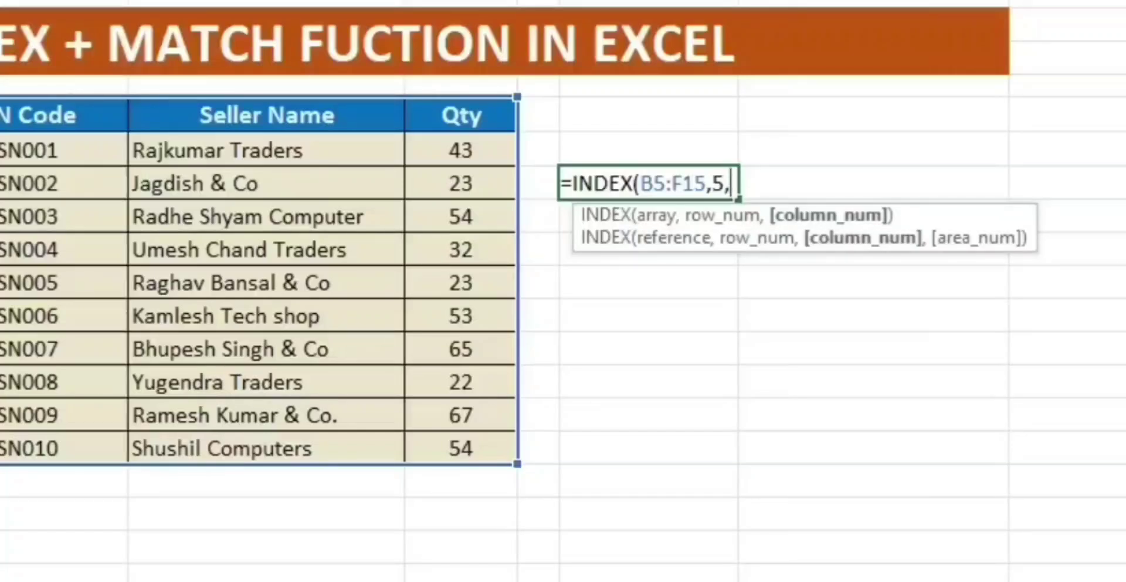
{"action": "type", "text": ")"}
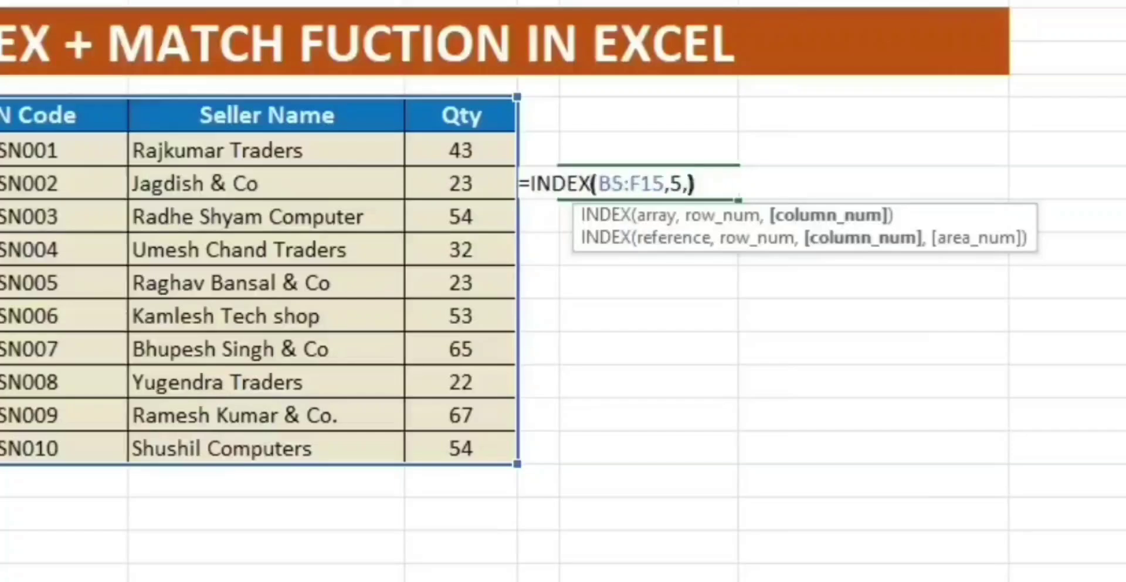
{"action": "key", "text": "Return"}
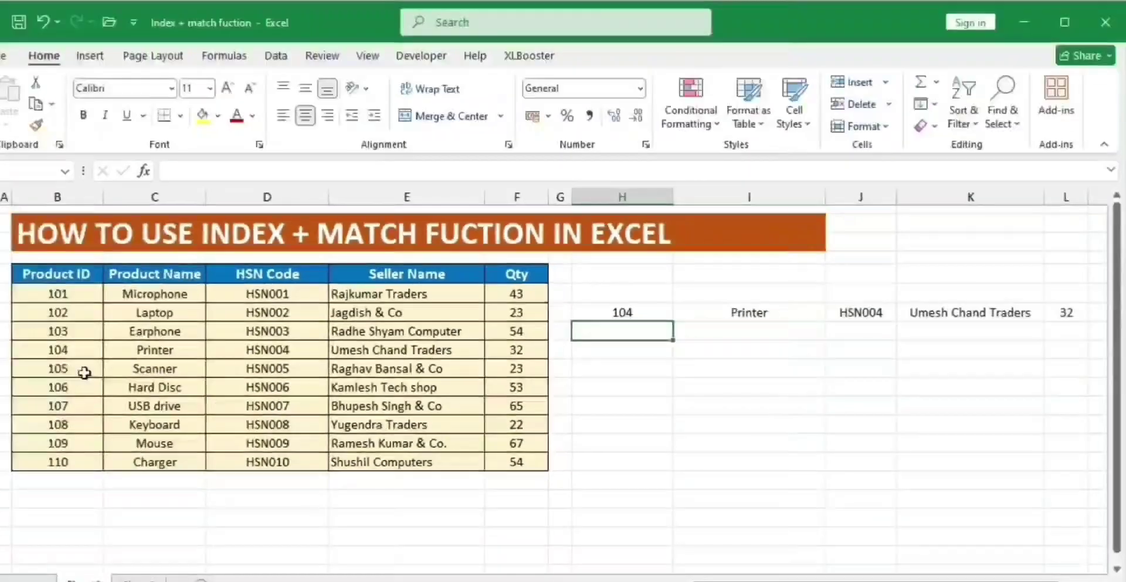
- Change the formula in cell H7 to =INDEX(B5:F15,,4) to return the table's entire fourth column
{"action": "key", "text": "Up"}
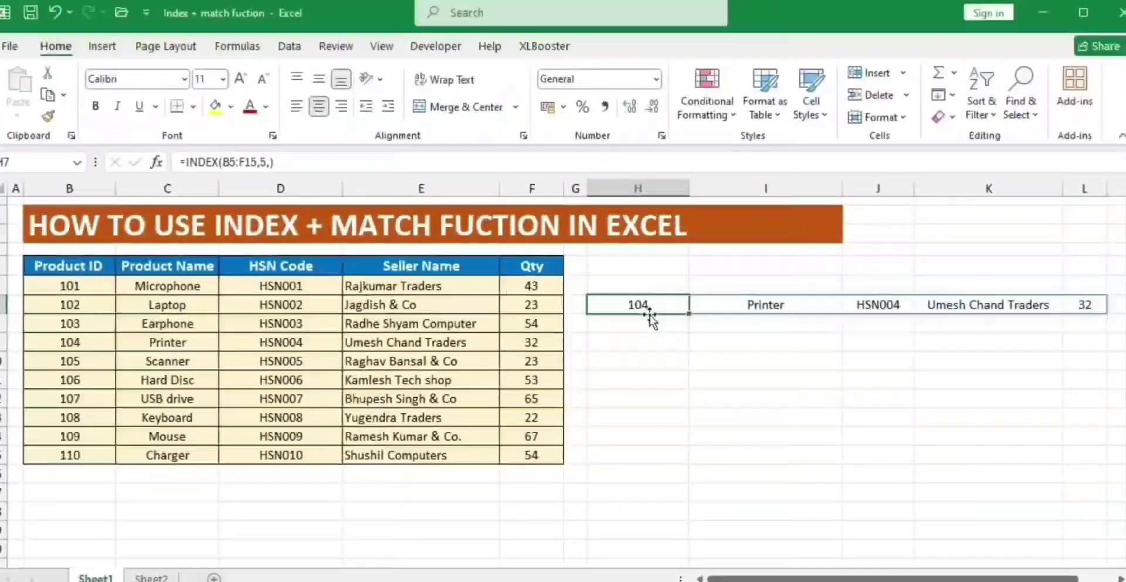
{"action": "double_click", "coordinate": [649, 310]}
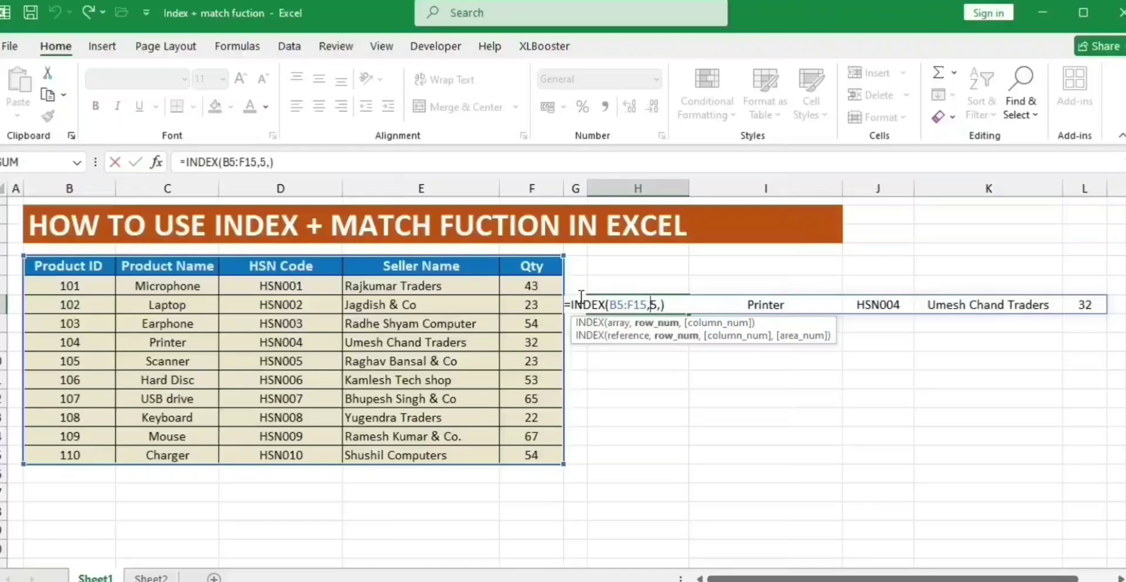
{"action": "key", "text": "Delete"}
{"action": "key", "text": "Right"}
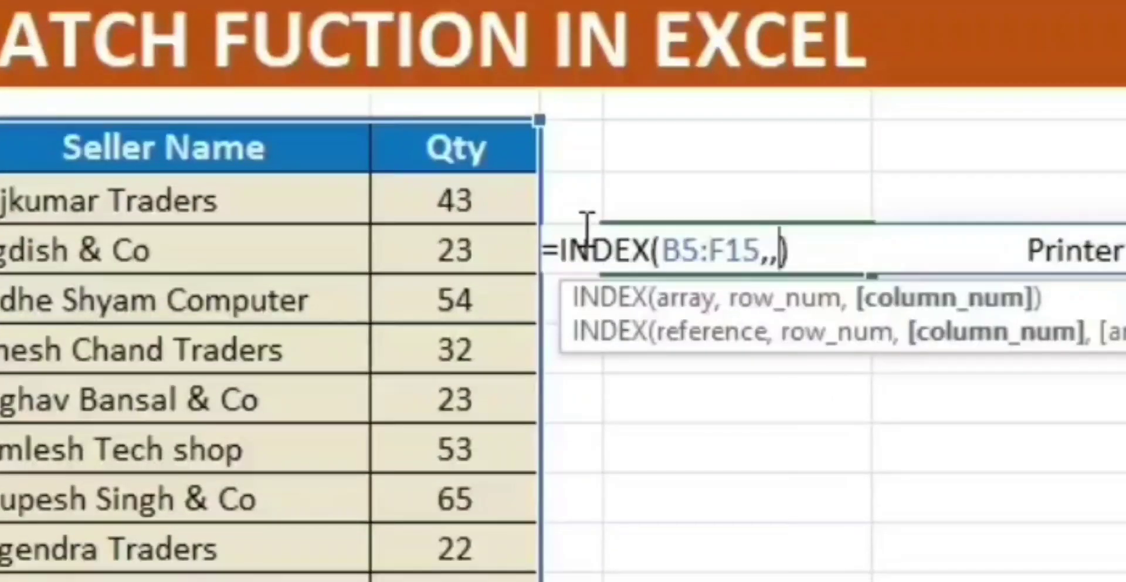
{"action": "type", "text": "4"}
{"action": "key", "text": "Return"}
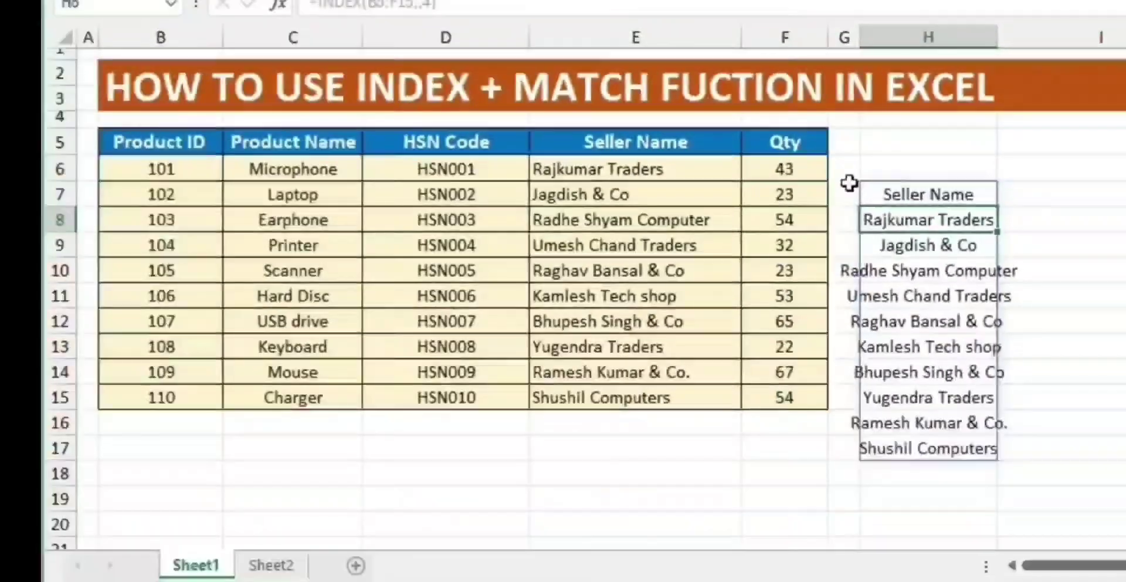
- Clear the INDEX example from the range H7:H18 beside the product table
{"action": "key", "text": "Up"}
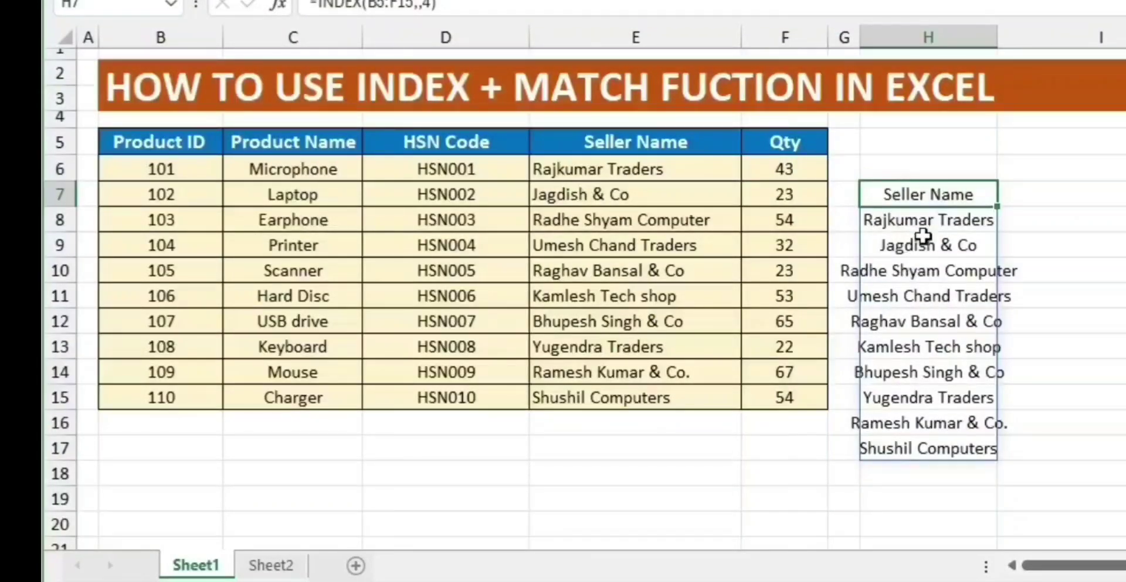
{"action": "key", "text": "shift+Down"}
{"action": "key", "text": "shift+Down"}
{"action": "key", "text": "shift+Down"}
{"action": "key", "text": "shift+Down"}
{"action": "key", "text": "shift+Down"}
{"action": "key", "text": "shift+Down"}
{"action": "key", "text": "shift+Down"}
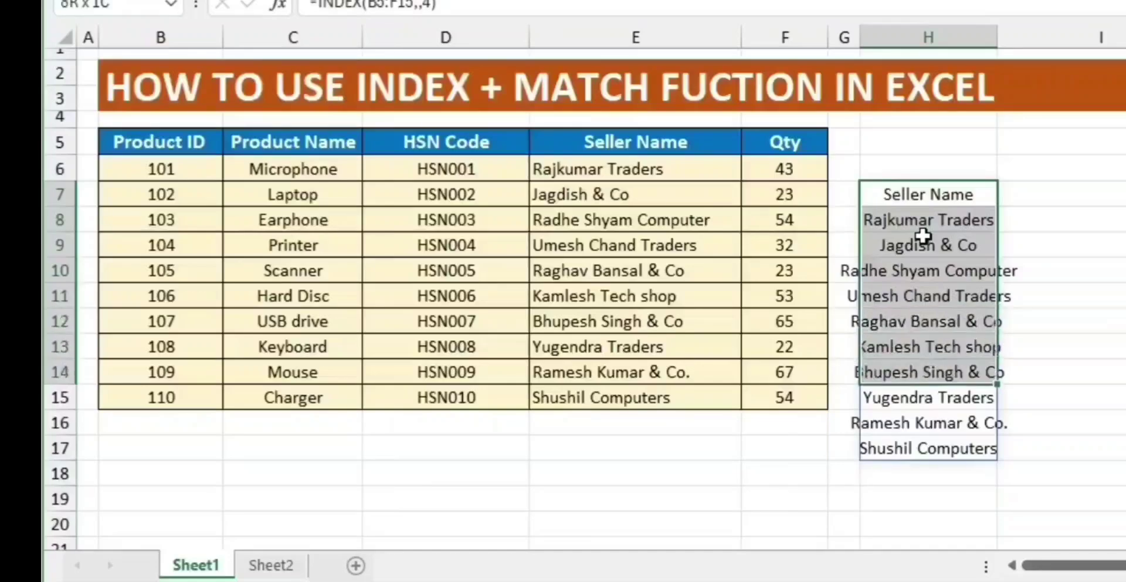
{"action": "key", "text": "shift+Down"}
{"action": "key", "text": "shift+Down"}
{"action": "key", "text": "shift+Down"}
{"action": "key", "text": "shift+Down"}
{"action": "key", "text": "Delete"}
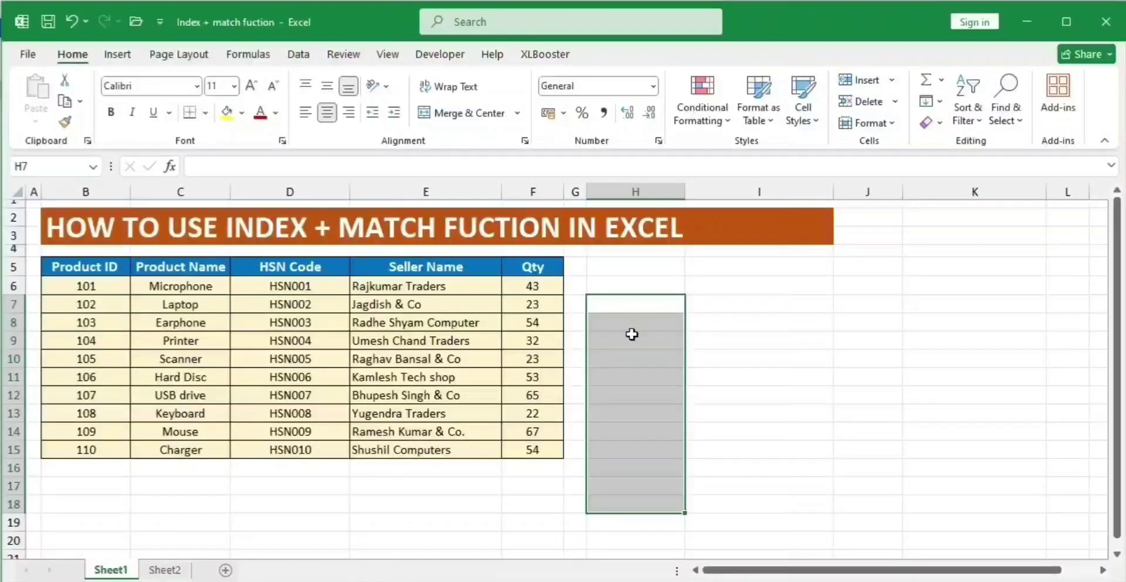
{"action": "key", "text": "shift+BackSpace"}
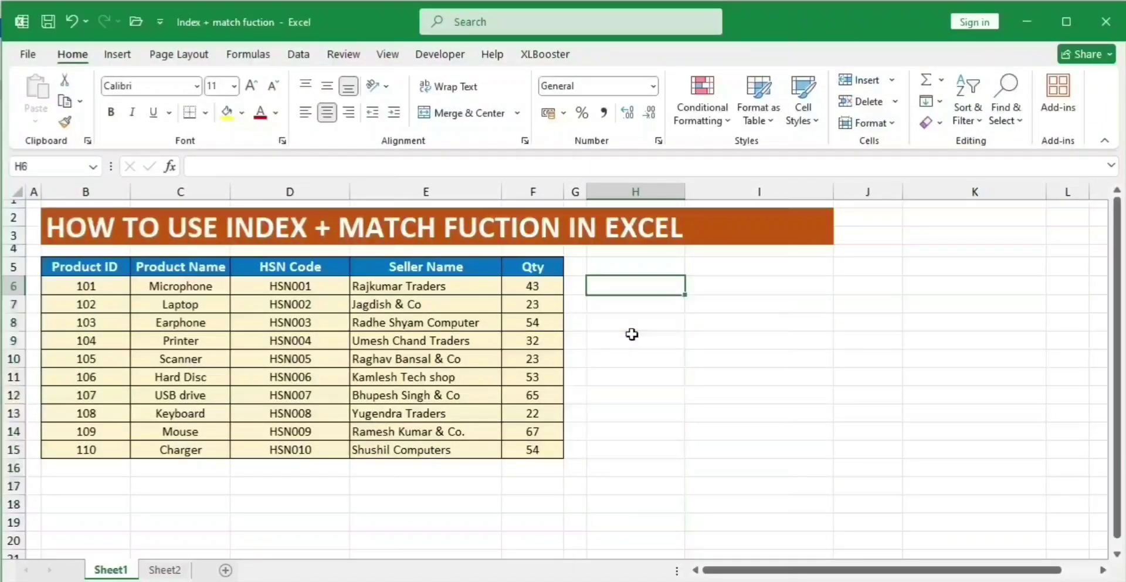
- Copy the prepared lookup layouts in the range E6:I18 on Sheet2
{"action": "left_click", "coordinate": [162, 570]}
{"action": "key", "text": "shift+Down"}
{"action": "key", "text": "shift+Down"}
{"action": "key", "text": "shift+Down"}
{"action": "key", "text": "shift+Down"}
{"action": "key", "text": "shift+Down"}
{"action": "key", "text": "shift+Down"}
{"action": "key", "text": "shift+Down"}
{"action": "key", "text": "shift+Down"}
{"action": "key", "text": "shift+Down"}
{"action": "key", "text": "shift+Down"}
{"action": "key", "text": "shift+Down"}
{"action": "key", "text": "shift+Down"}
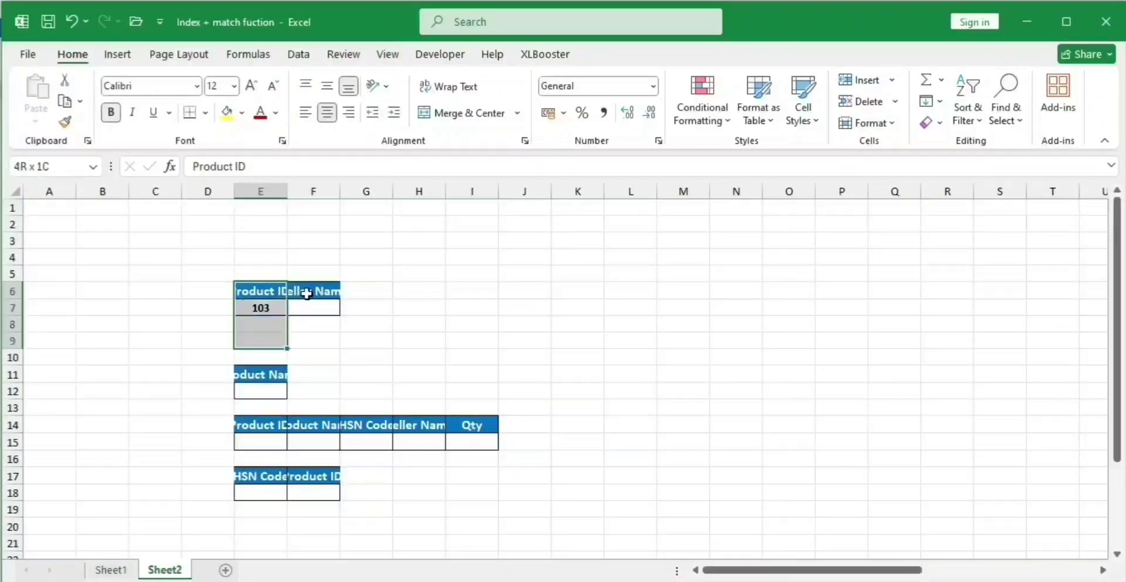
{"action": "key", "text": "shift+Right"}
{"action": "key", "text": "shift+Right"}
{"action": "key", "text": "shift+Right"}
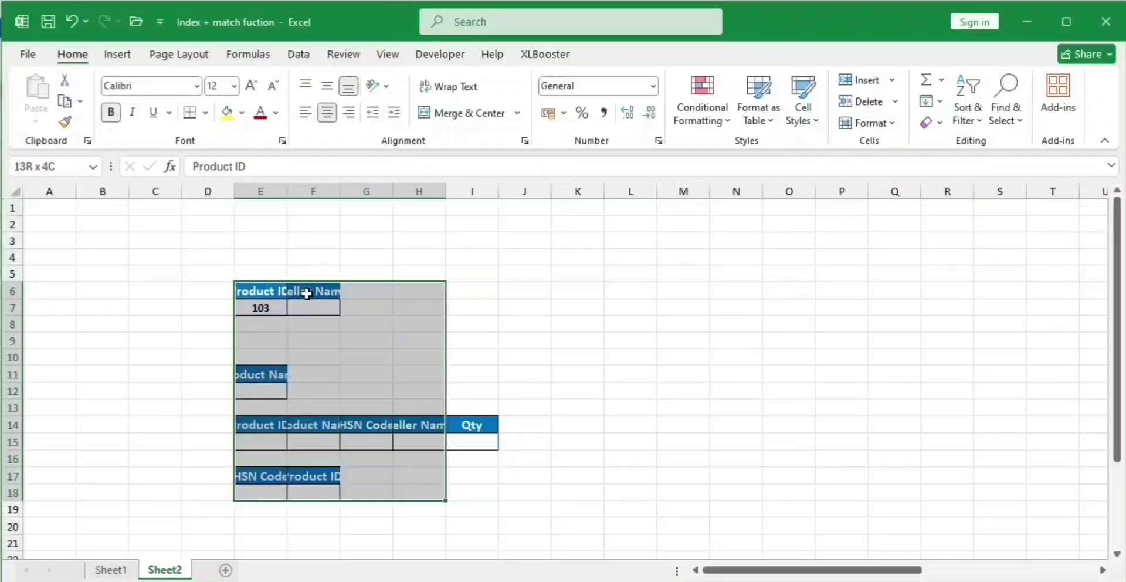
{"action": "key", "text": "shift+Right"}
{"action": "key", "text": "shift+Right"}
{"action": "key", "text": "shift+Left"}
{"action": "key", "text": "ctrl+c"}
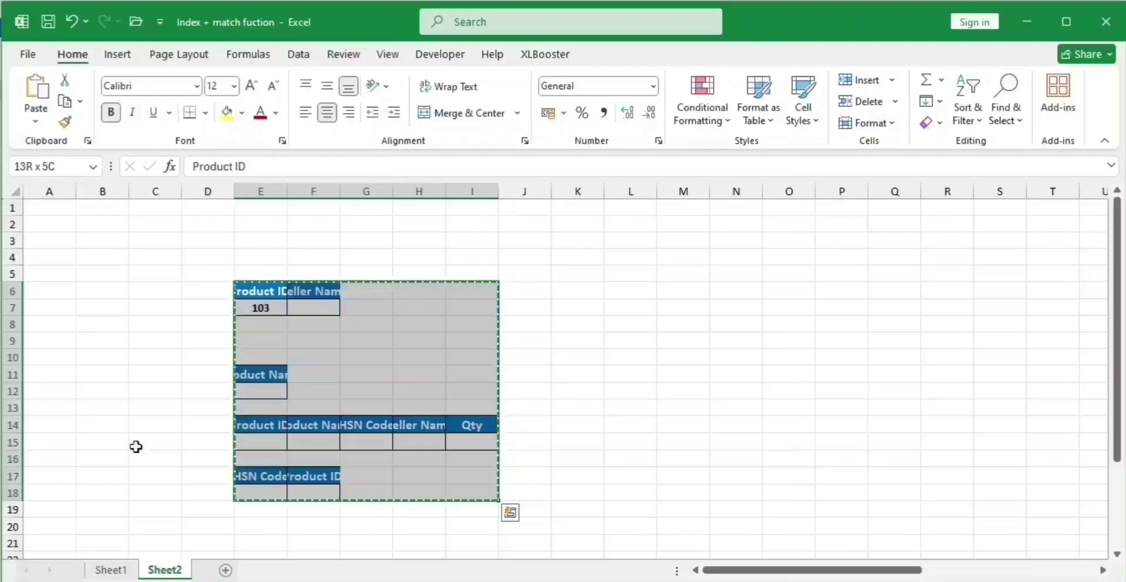
- Paste the copied layouts on Sheet1 starting at cell H7 and clear the value in cell H8
{"action": "left_click", "coordinate": [111, 569]}
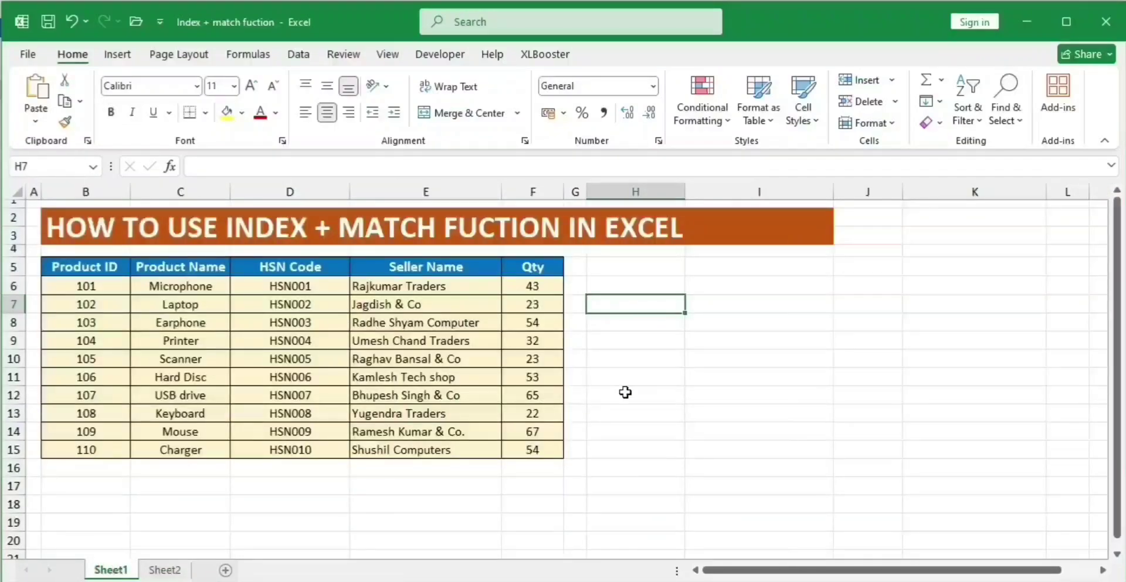
{"action": "key", "text": "ctrl+v"}
{"action": "left_click", "coordinate": [640, 328]}
{"action": "key", "text": "Up"}
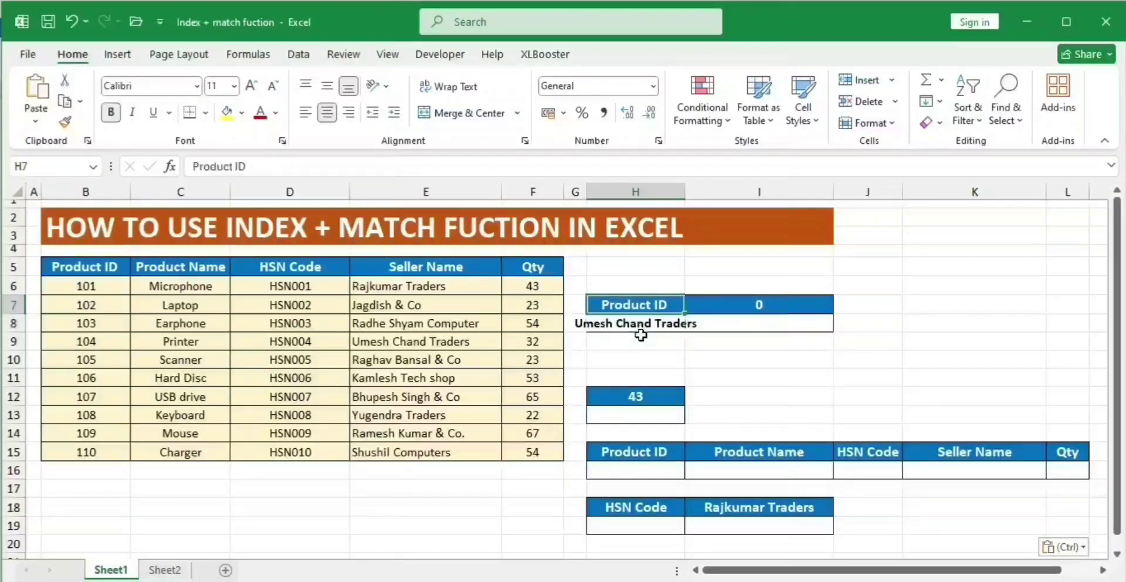
{"action": "key", "text": "Down"}
{"action": "key", "text": "Delete"}
- Replace the formula in header cell I7 with =E5 to link it to the table's Seller Name header
{"action": "key", "text": "Up"}
{"action": "key", "text": "Right"}
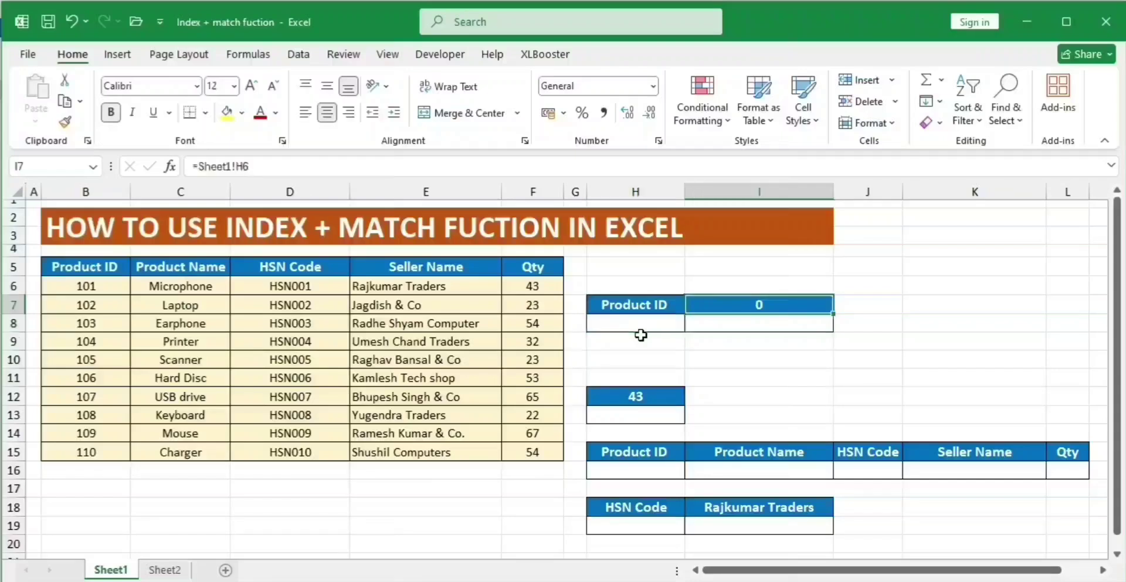
{"action": "type", "text": "="}
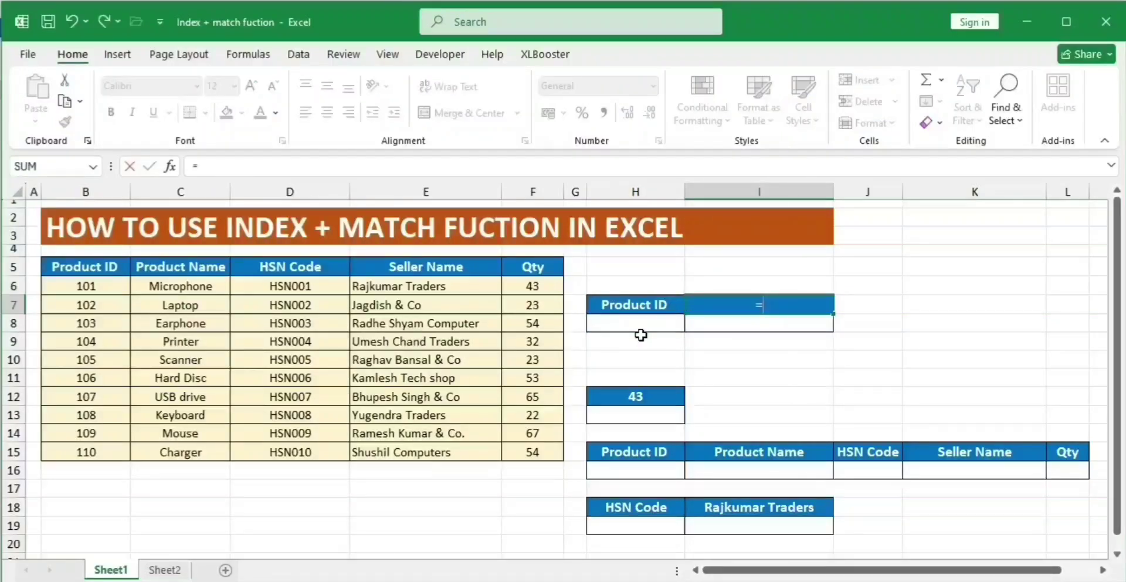
{"action": "left_click", "coordinate": [467, 266]}
{"action": "key", "text": "Return"}
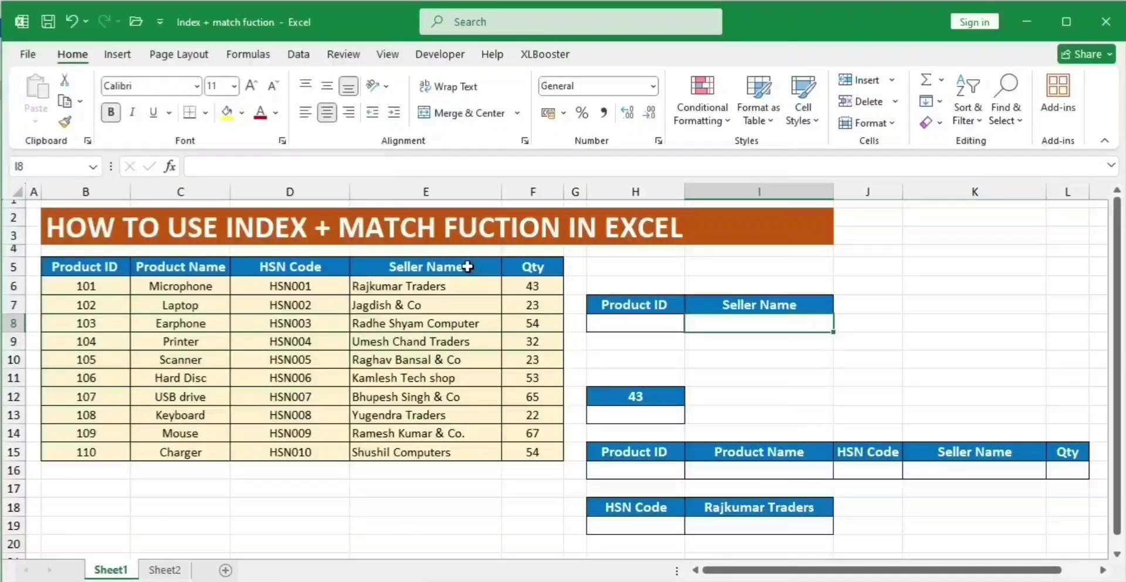
{"action": "left_click", "coordinate": [774, 304]}
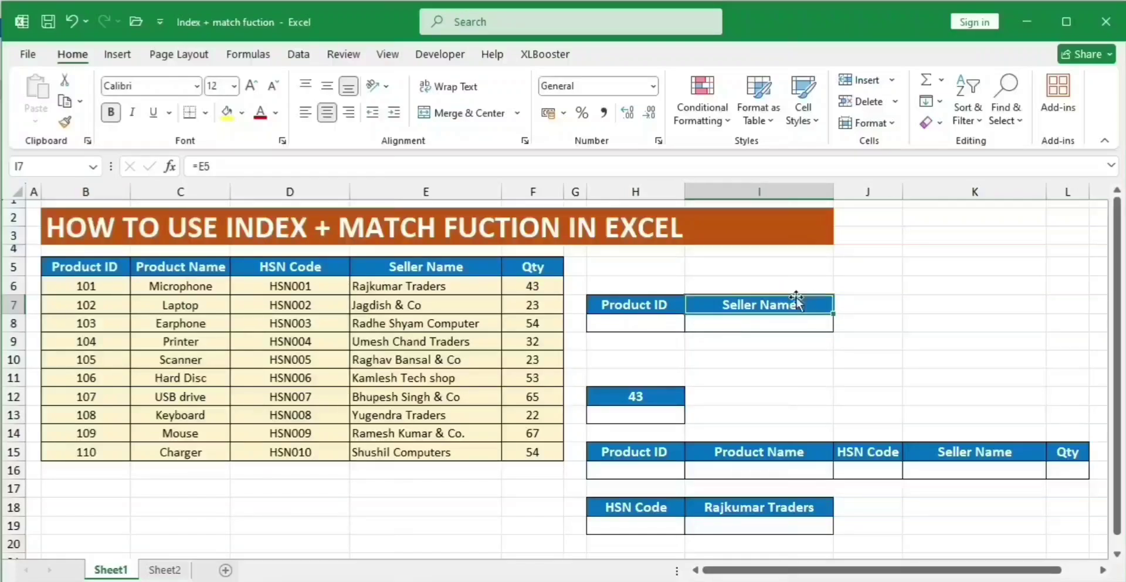
- Enter 103 as the lookup Product ID in cell H8
{"action": "left_click", "coordinate": [632, 325]}
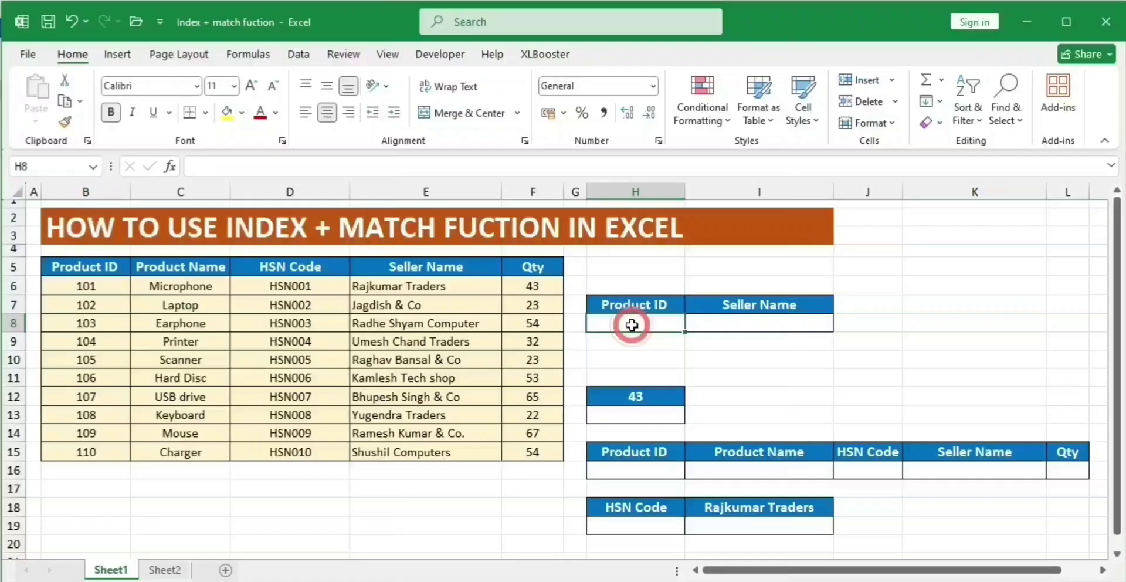
{"action": "type", "text": "103"}
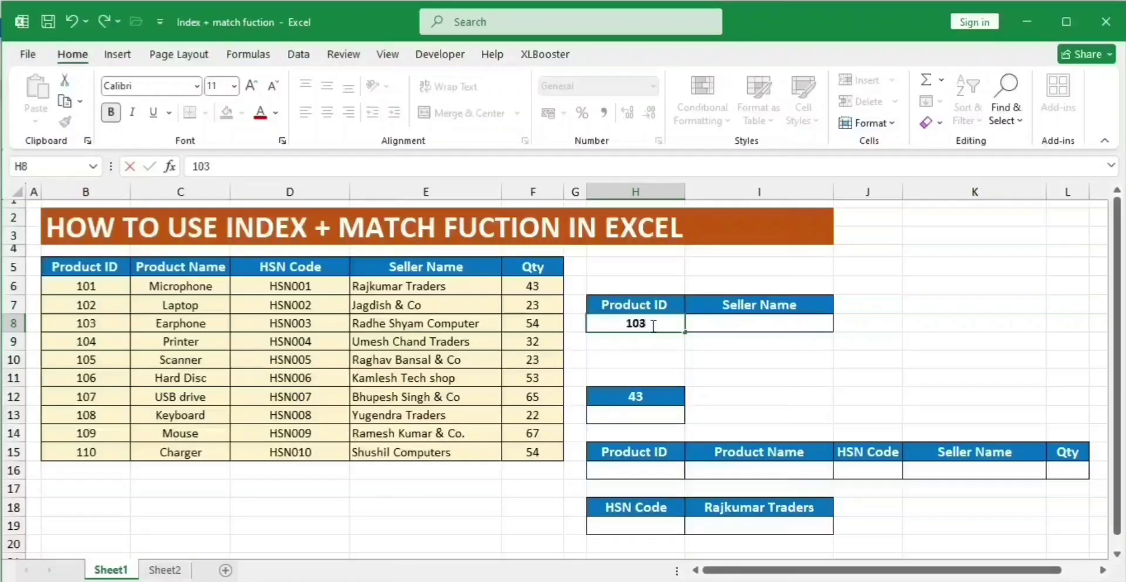
{"action": "key", "text": "Tab"}
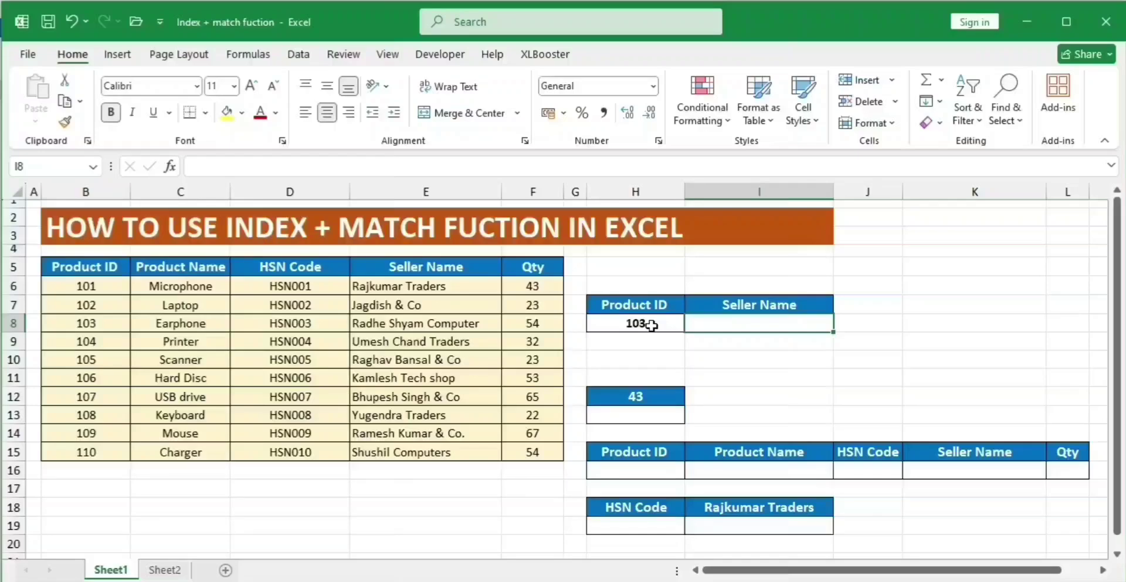
- Begin an INDEX formula in cell I8 with the whole product table B5:F15 as its array
{"action": "type", "text": "=ind"}
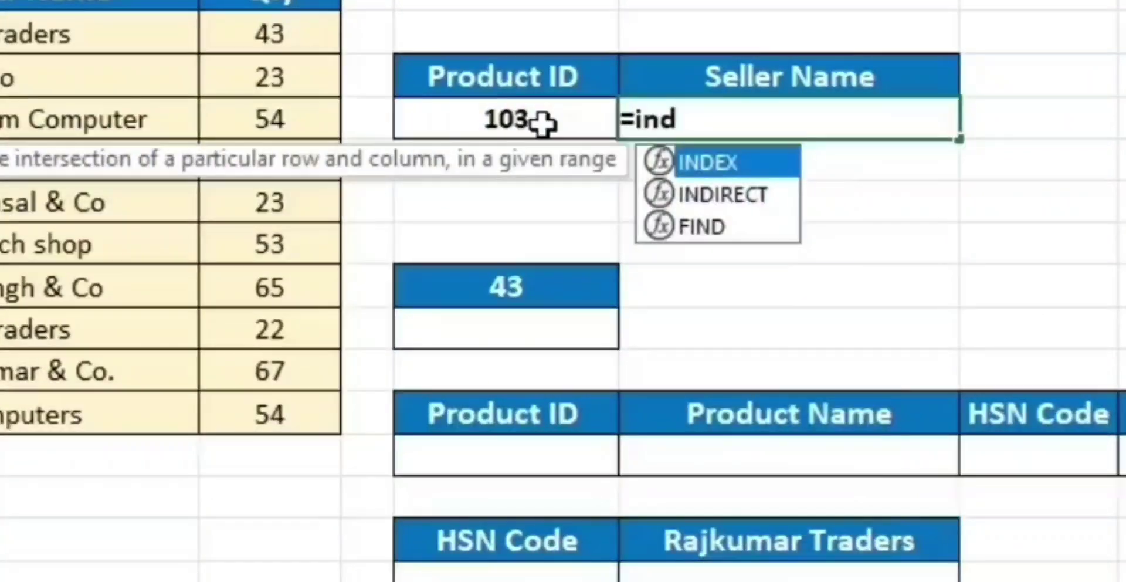
{"action": "key", "text": "Tab"}
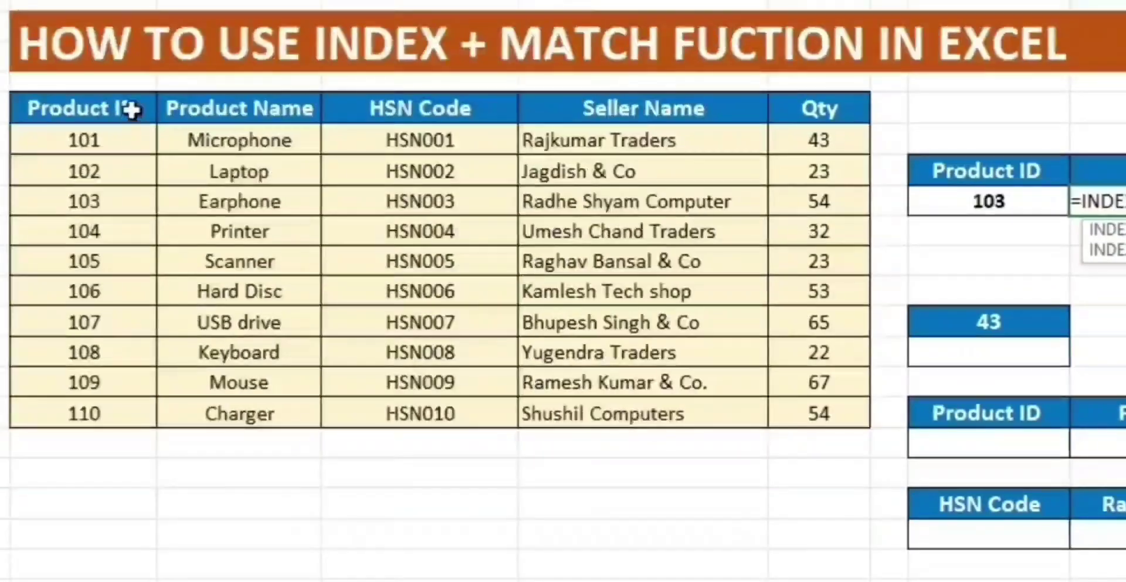
{"action": "left_click", "coordinate": [130, 109]}
{"action": "left_click_drag", "start_coordinate": [130, 109], "coordinate": [821, 413]}
{"action": "type", "text": ","}
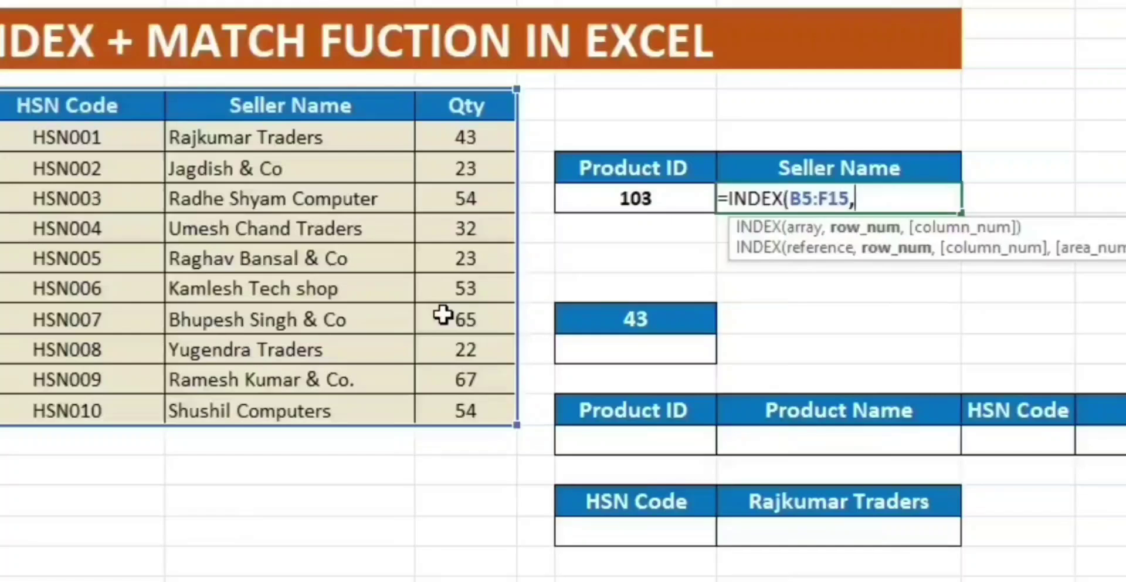
- Add MATCH(H8,B5:B15,0) as the row number argument of the INDEX formula in cell I8
{"action": "type", "text": "mat"}
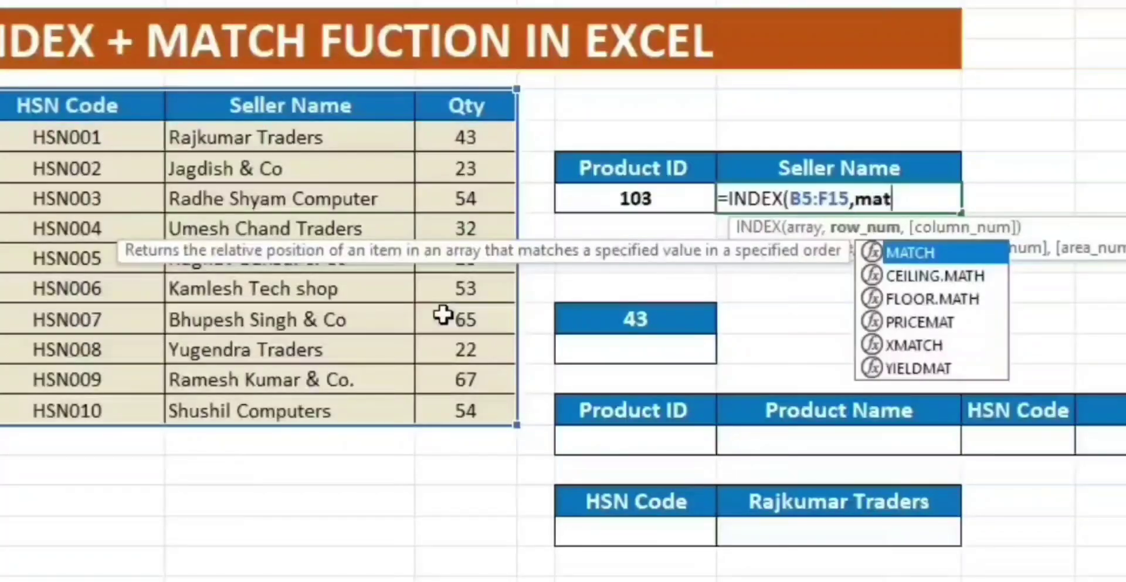
{"action": "key", "text": "Tab"}
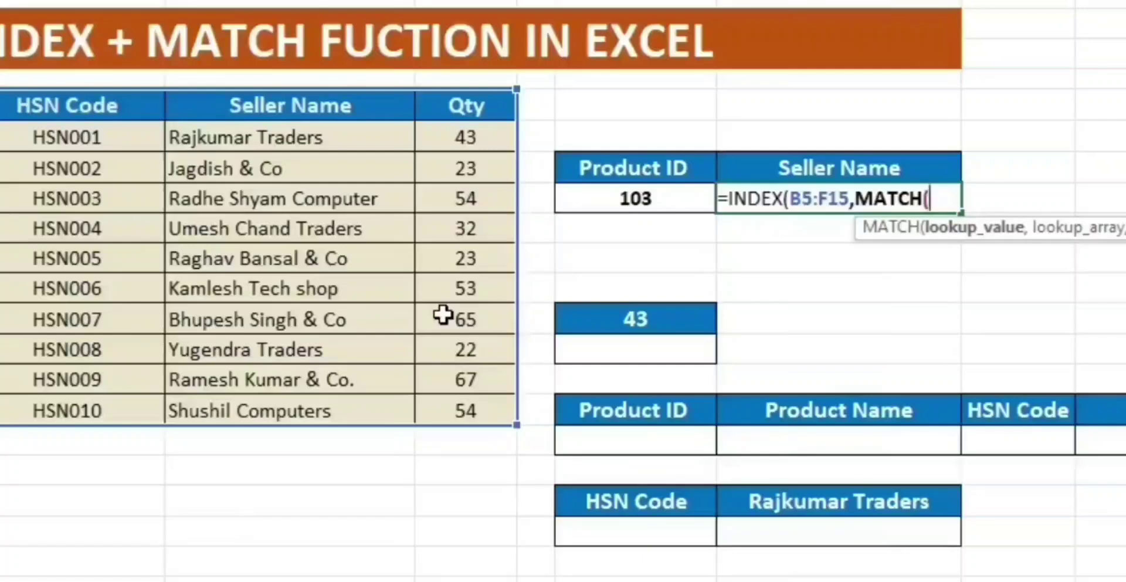
{"action": "left_click", "coordinate": [648, 201]}
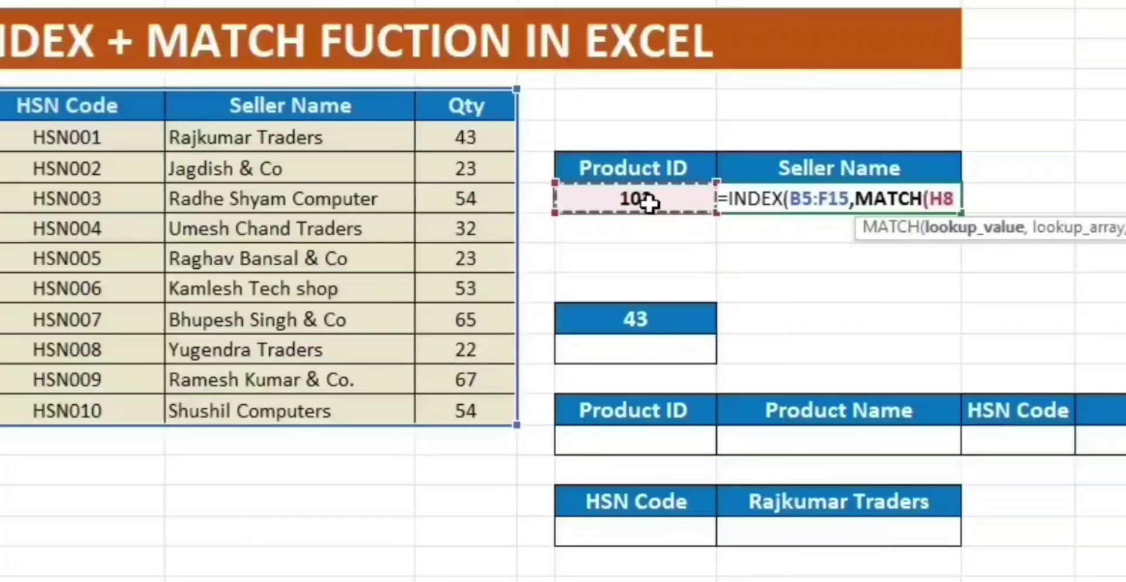
{"action": "type", "text": ","}
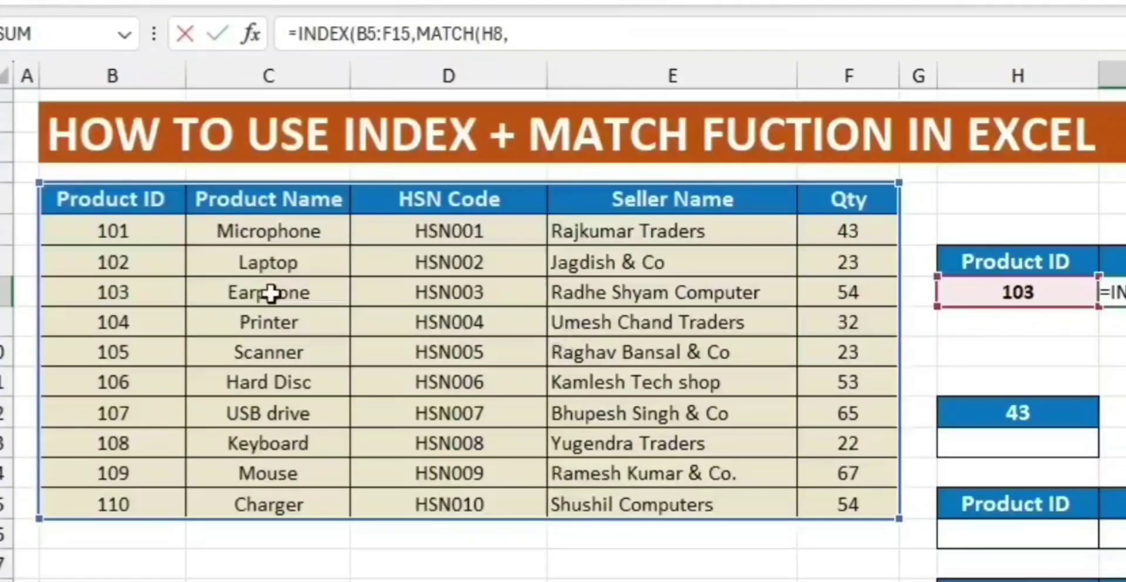
{"action": "left_click_drag", "start_coordinate": [141, 205], "coordinate": [135, 505]}
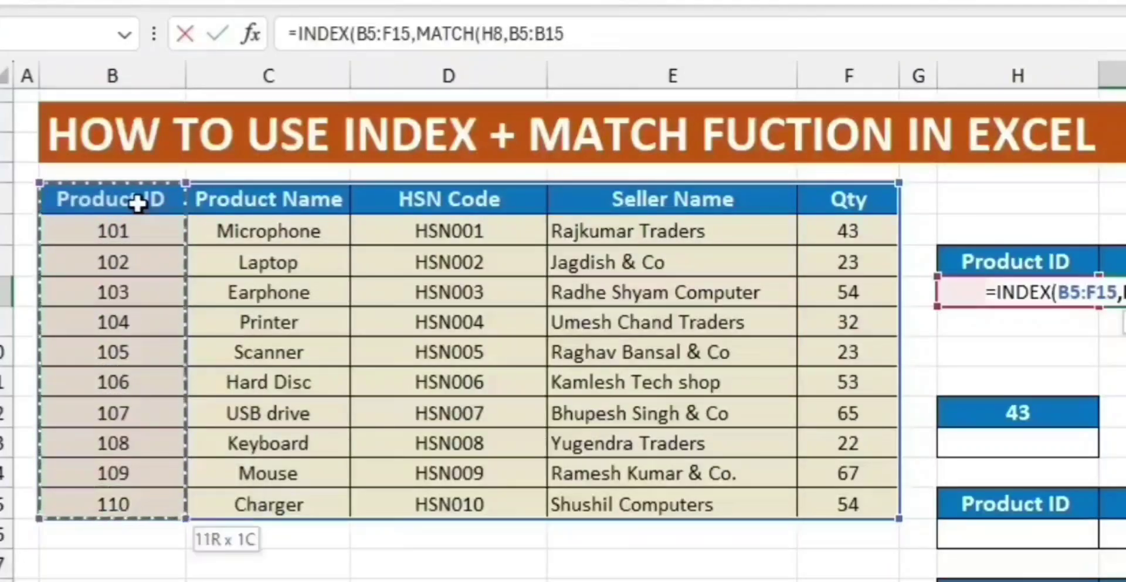
{"action": "left_click_drag", "start_coordinate": [138, 203], "coordinate": [139, 202]}
{"action": "type", "text": ","}
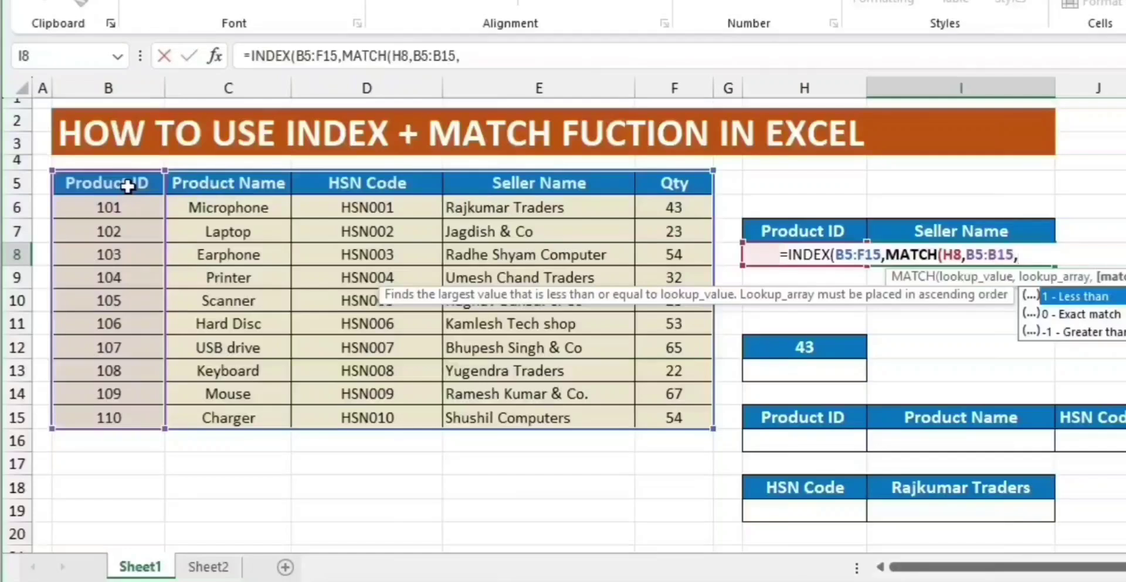
{"action": "type", "text": ")"}
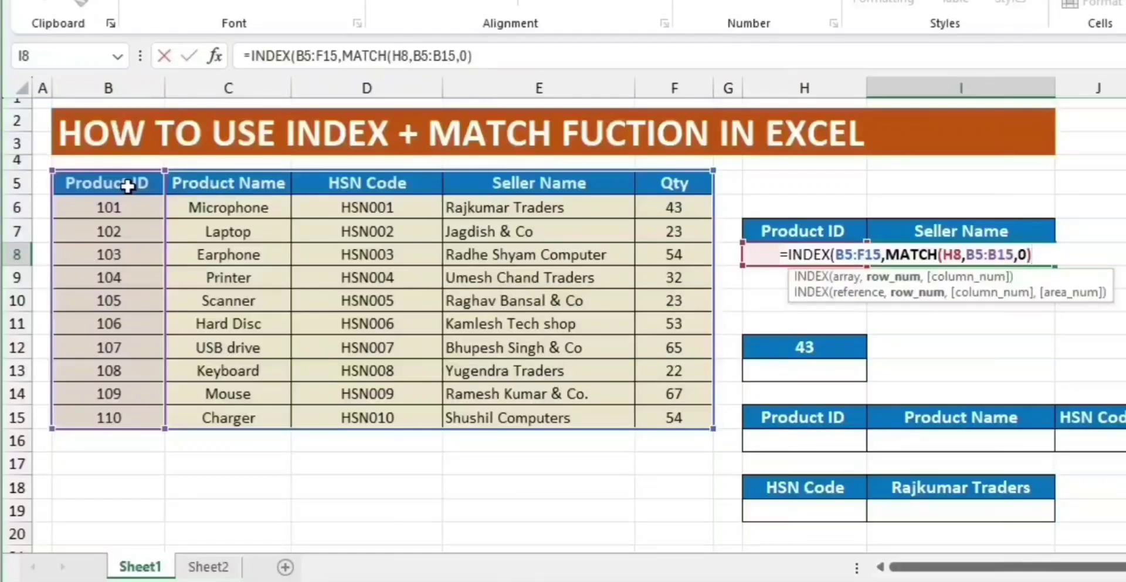
- Highlight the MATCH part of the formula in cell I8 to examine which row position it supplies
{"action": "double_click", "coordinate": [897, 254]}
{"action": "key", "text": "shift+Right"}
{"action": "key", "text": "shift+Right"}
{"action": "key", "text": "shift+Right"}
{"action": "key", "text": "shift+Right"}
{"action": "key", "text": "shift+Right"}
{"action": "key", "text": "shift+Right"}
{"action": "key", "text": "shift+Right"}
{"action": "key", "text": "shift+Right"}
{"action": "key", "text": "shift+Right"}
{"action": "key", "text": "shift+Right"}
{"action": "key", "text": "shift+Right"}
{"action": "key", "text": "shift+Right"}
{"action": "key", "text": "shift+Right"}
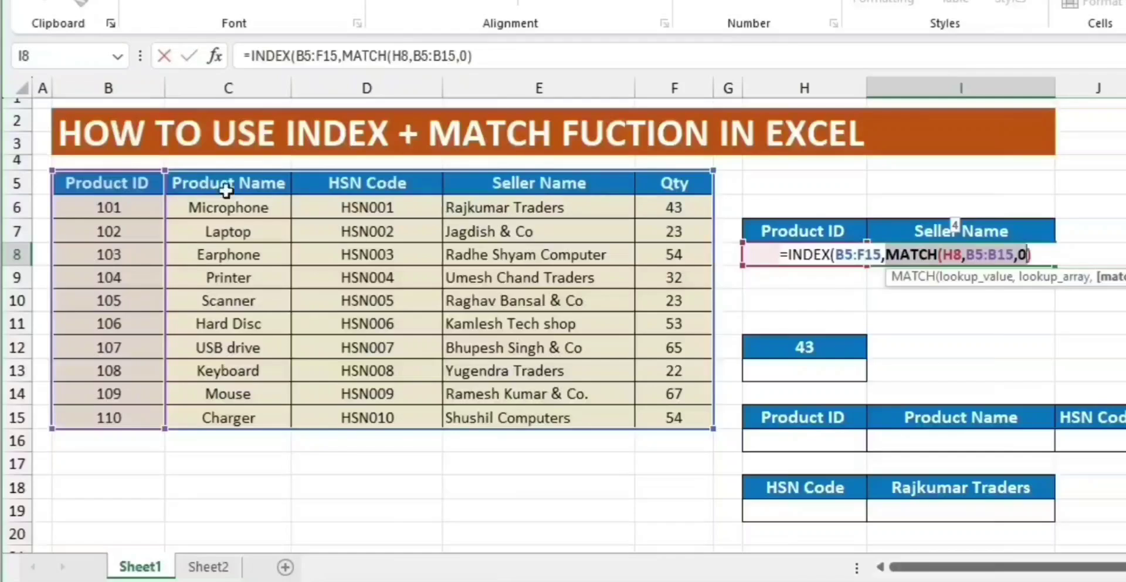
{"action": "left_click", "coordinate": [1044, 256]}
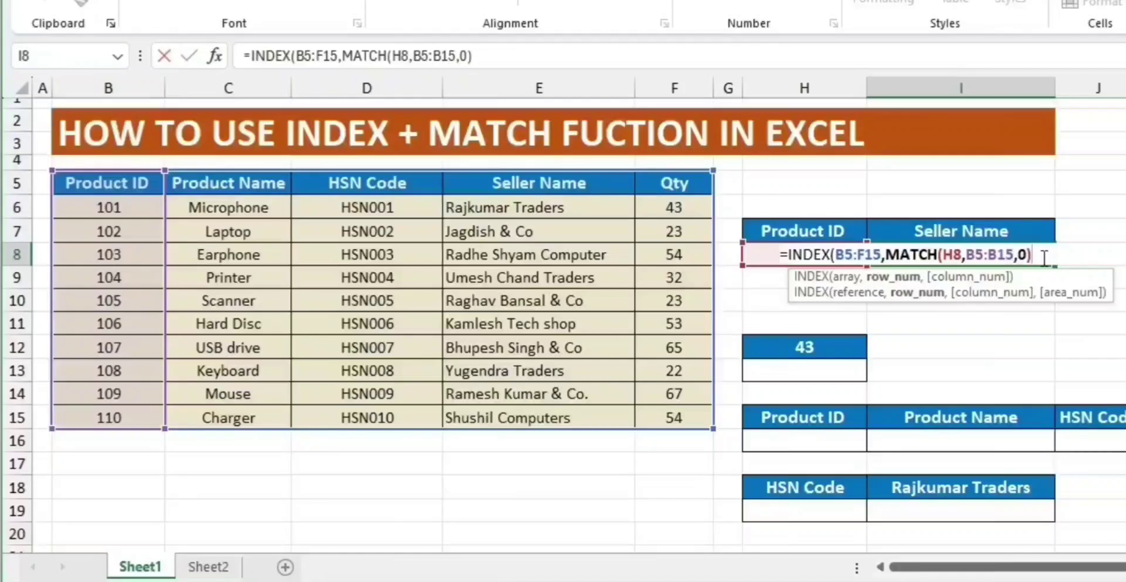
- Complete the INDEX formula in cell I8 with column number 4 so that it returns the seller name
{"action": "type", "text": ",4"}
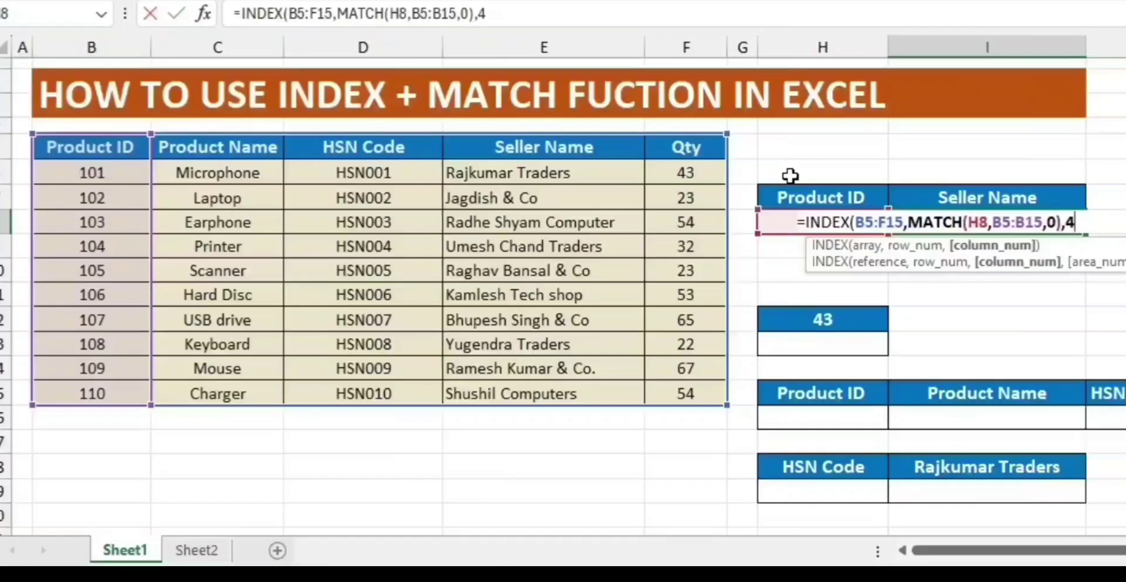
{"action": "type", "text": ")"}
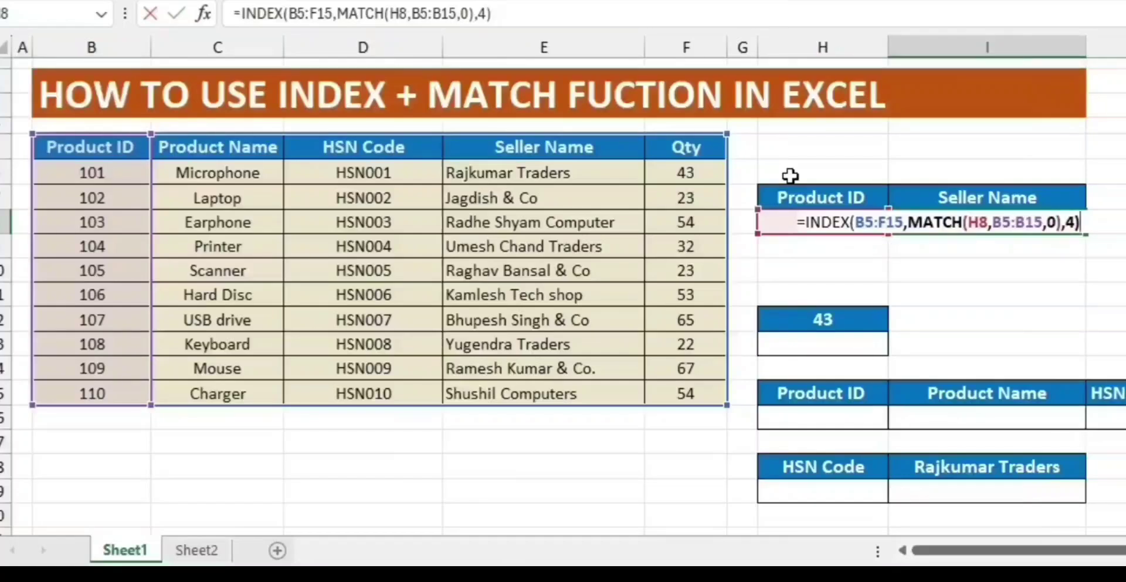
{"action": "key", "text": "Return"}
{"action": "key", "text": "Up"}
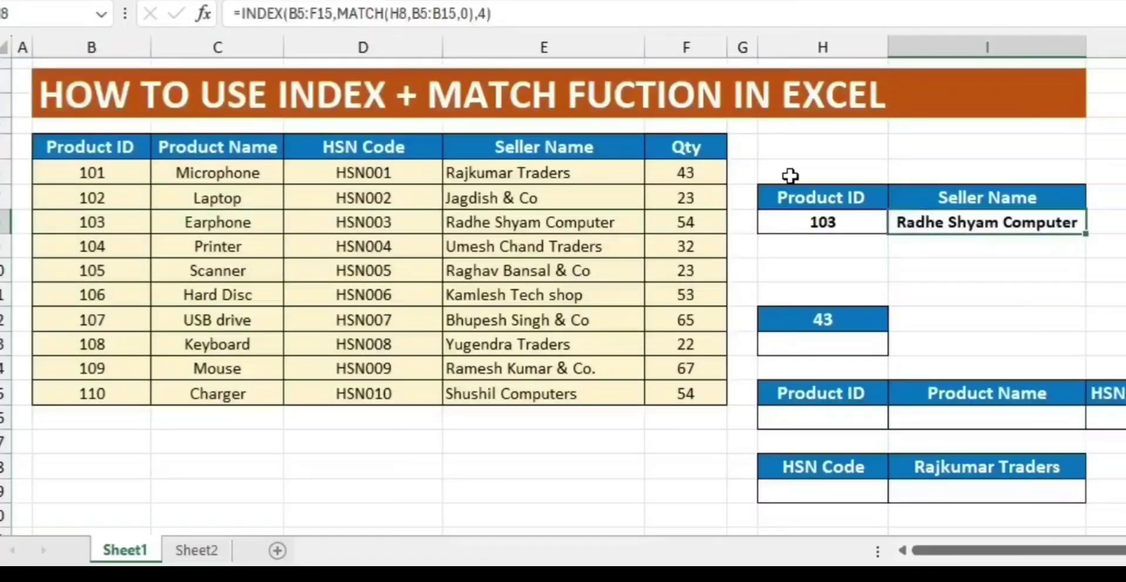
- Check the returned seller name against the table, then set the lookup product ID in cell H8 to 109
{"action": "key", "text": "Left"}
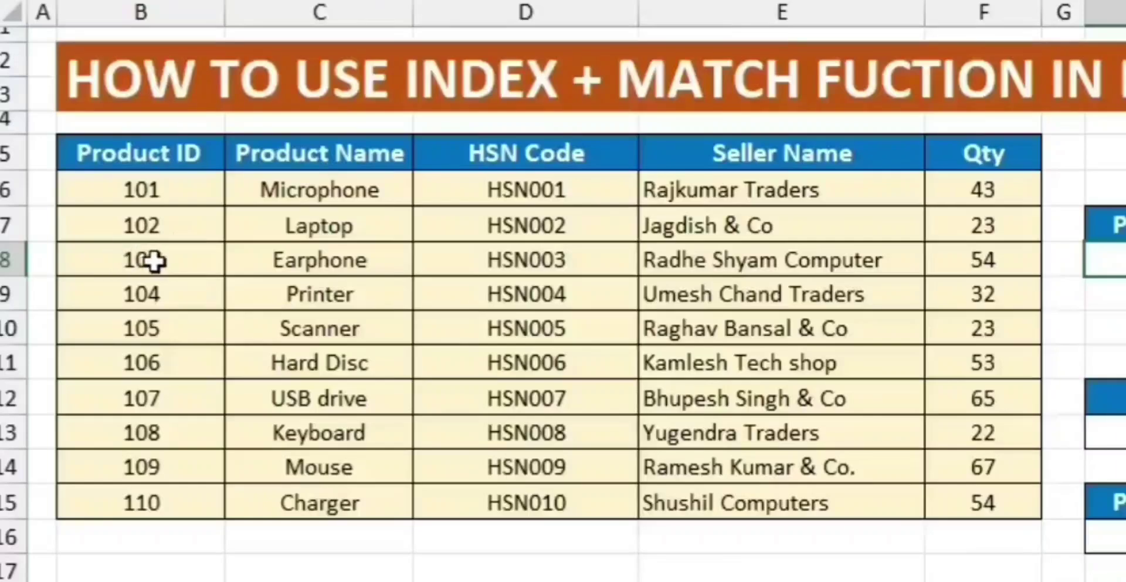
{"action": "left_click", "coordinate": [721, 267]}
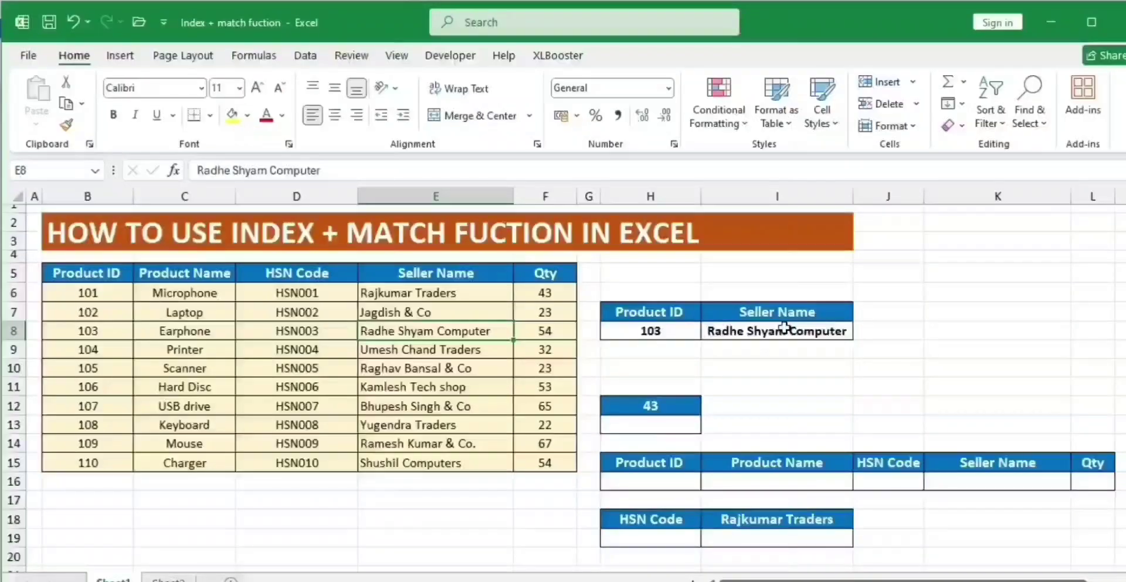
{"action": "left_click", "coordinate": [716, 325]}
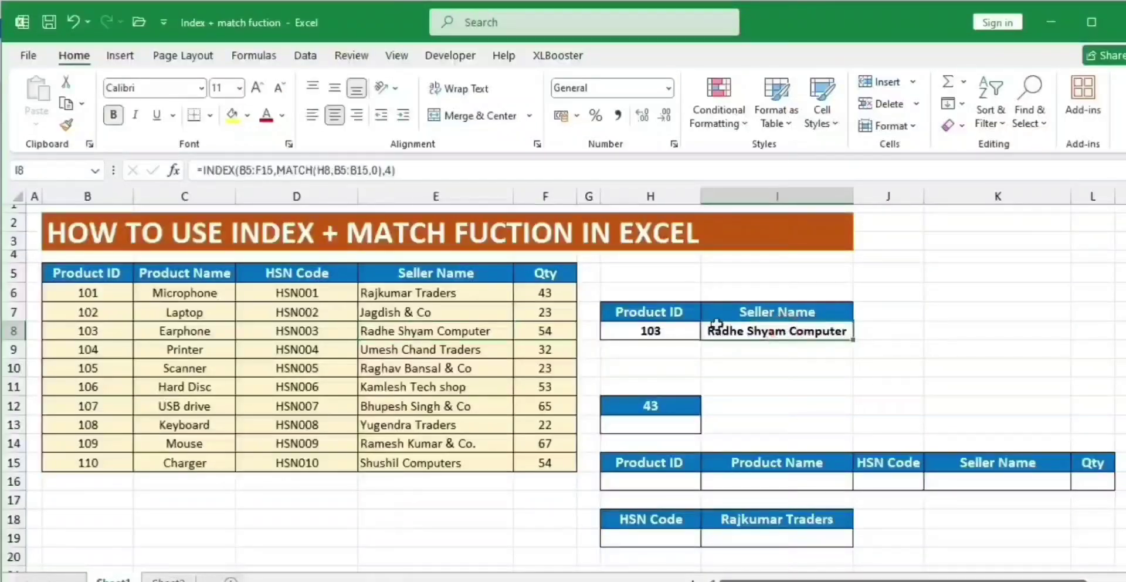
{"action": "left_click", "coordinate": [656, 329]}
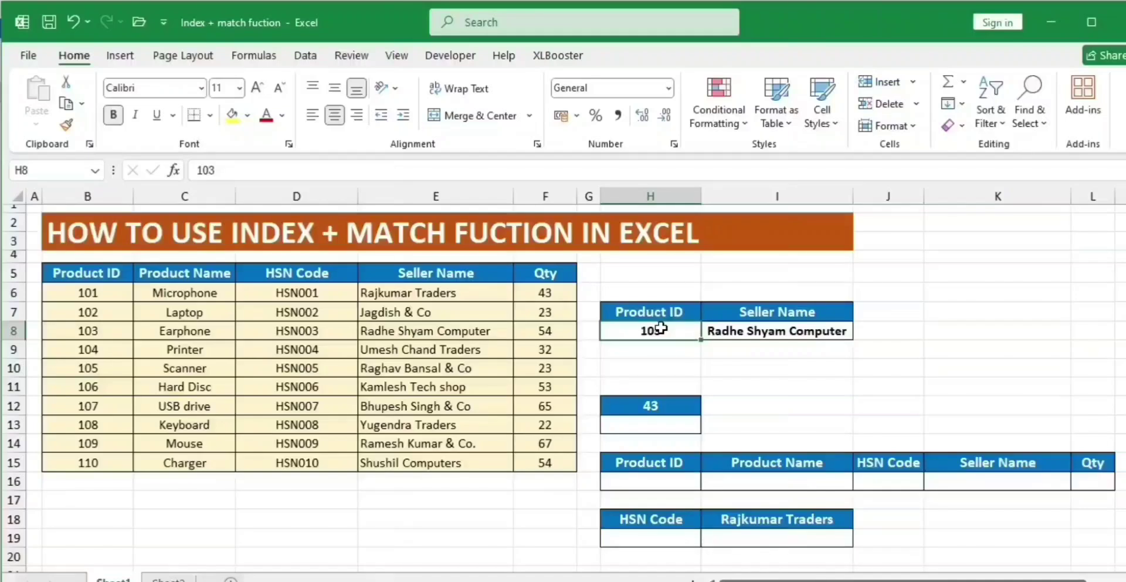
{"action": "type", "text": "109"}
{"action": "key", "text": "Tab"}
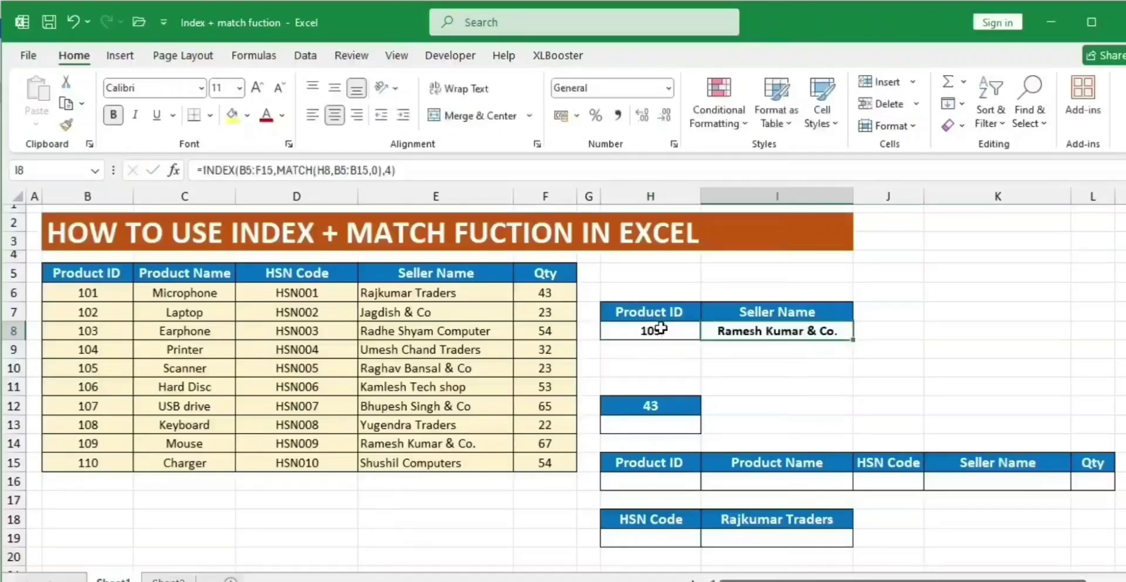
- Highlight the product 109 record from product ID to seller name, B14:E14, to check the lookup result
{"action": "left_click", "coordinate": [90, 445]}
{"action": "key", "text": "shift+Right"}
{"action": "key", "text": "shift+Right"}
{"action": "key", "text": "shift+Right"}
{"action": "key", "text": "shift+Right"}
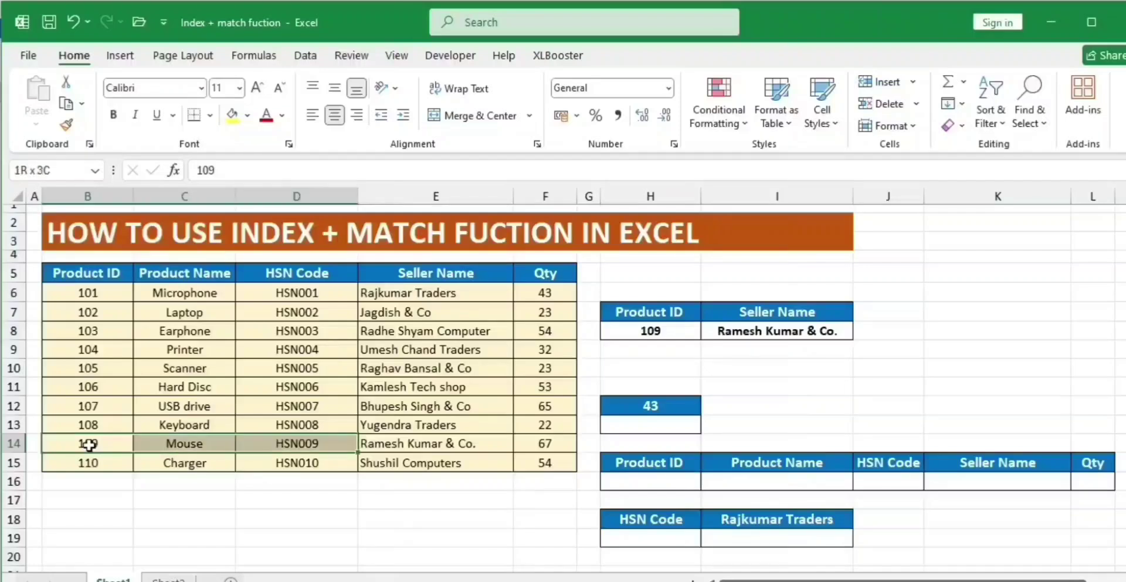
{"action": "key", "text": "shift+Left"}
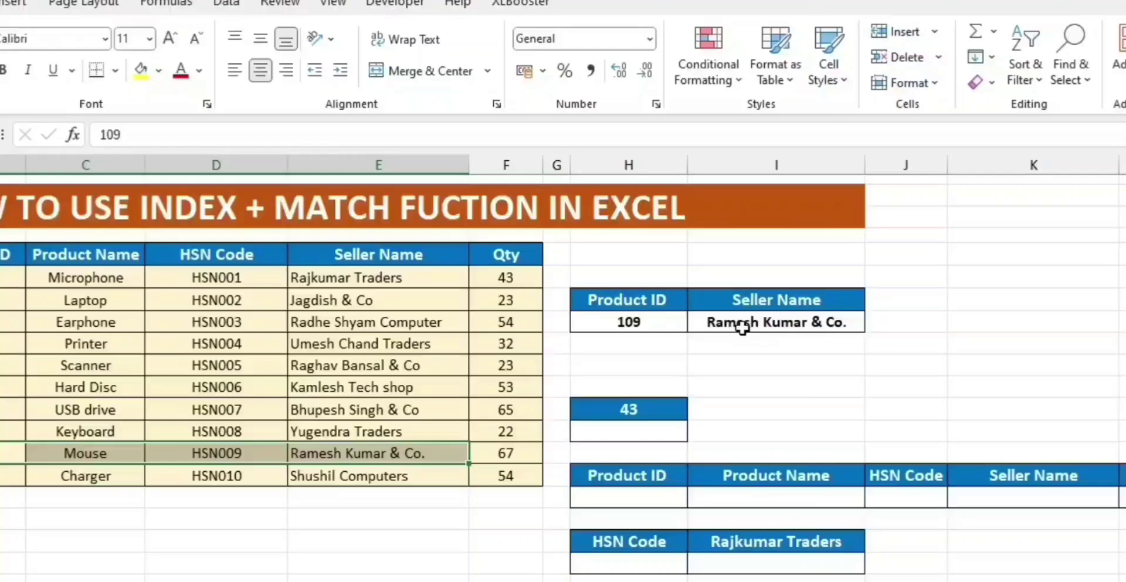
- Examine the column number argument of the INDEX formula in cell I8
{"action": "left_click", "coordinate": [748, 335]}
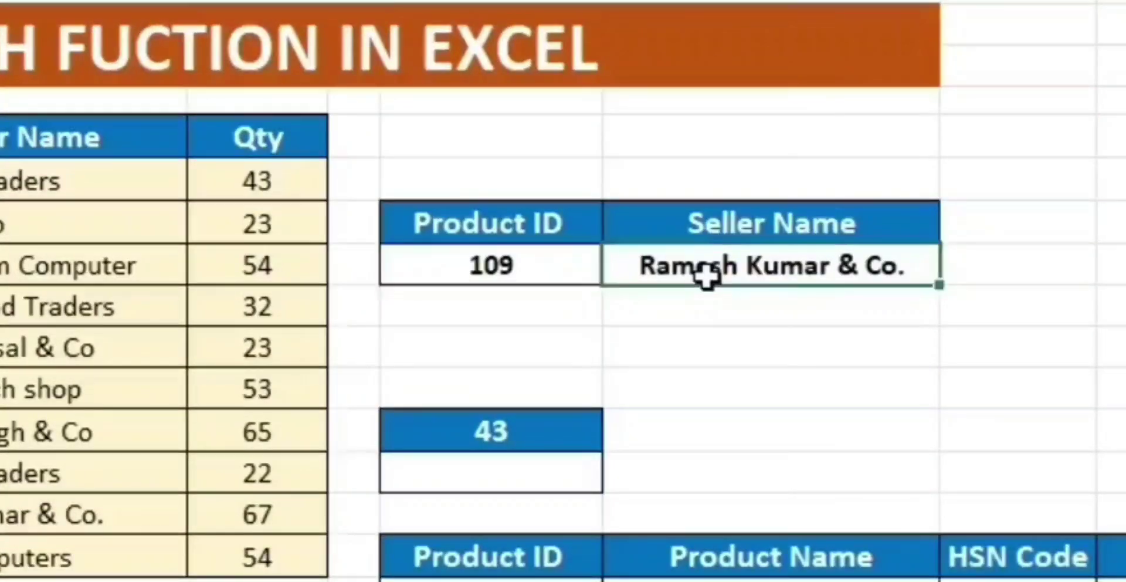
{"action": "double_click", "coordinate": [706, 275]}
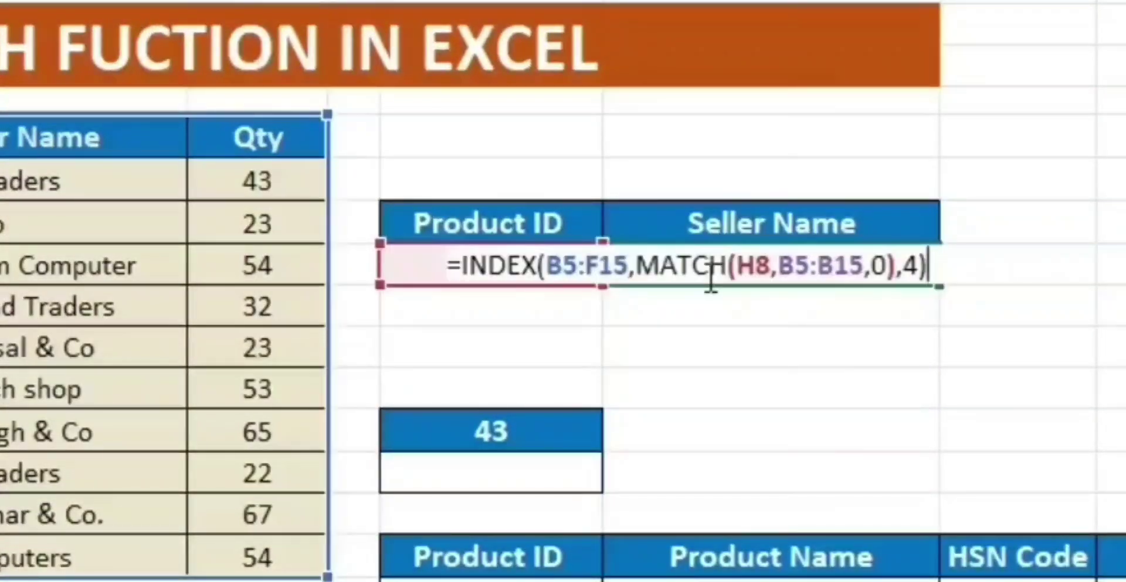
{"action": "key", "text": "Left"}
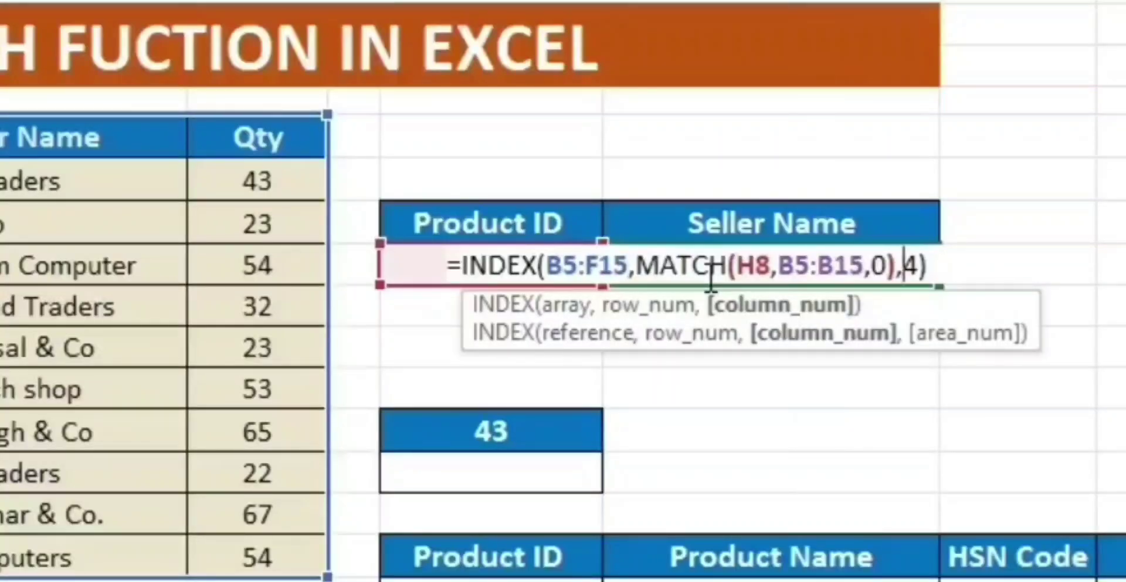
{"action": "key", "text": "ctrl+Return"}
- Replace the Seller Name header in cell I7 with a link to the Product Name header, =C5
{"action": "left_click", "coordinate": [877, 223]}
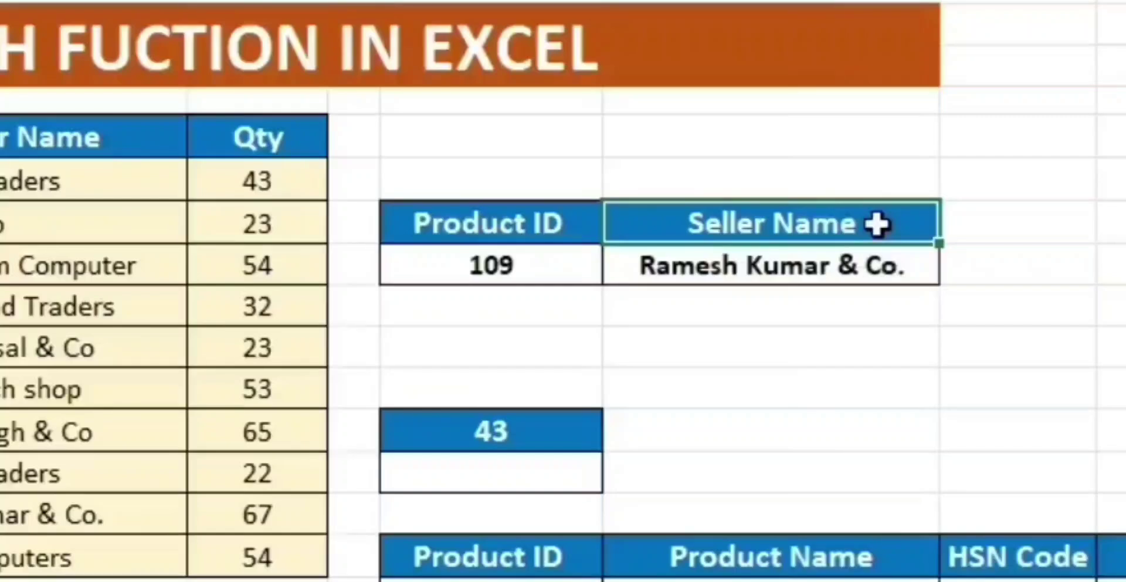
{"action": "double_click", "coordinate": [879, 224]}
{"action": "key", "text": "Escape"}
{"action": "type", "text": "="}
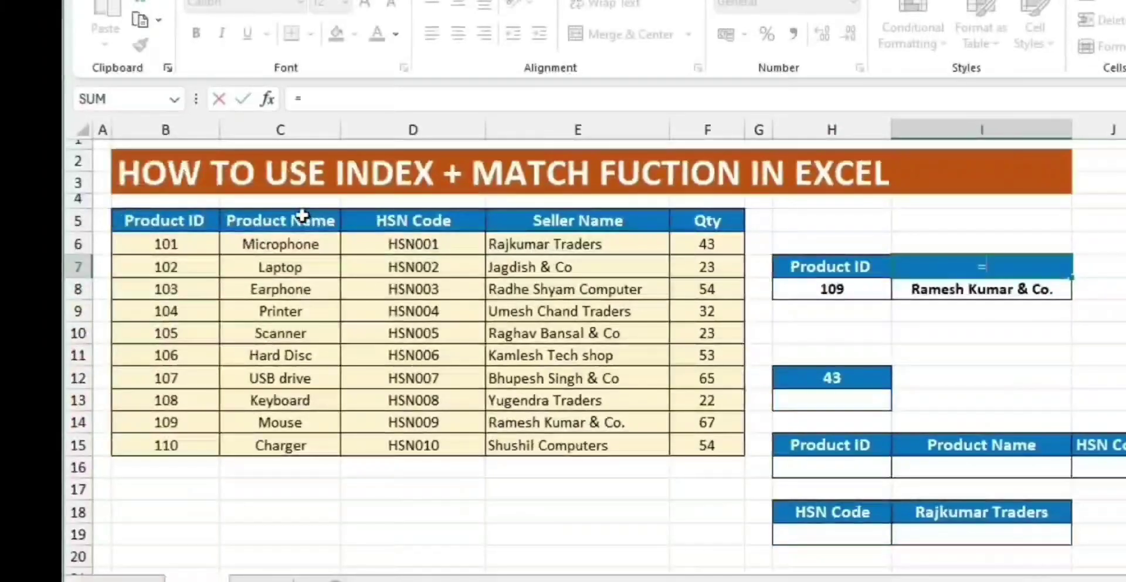
{"action": "left_click", "coordinate": [78, 192]}
{"action": "key", "text": "Return"}
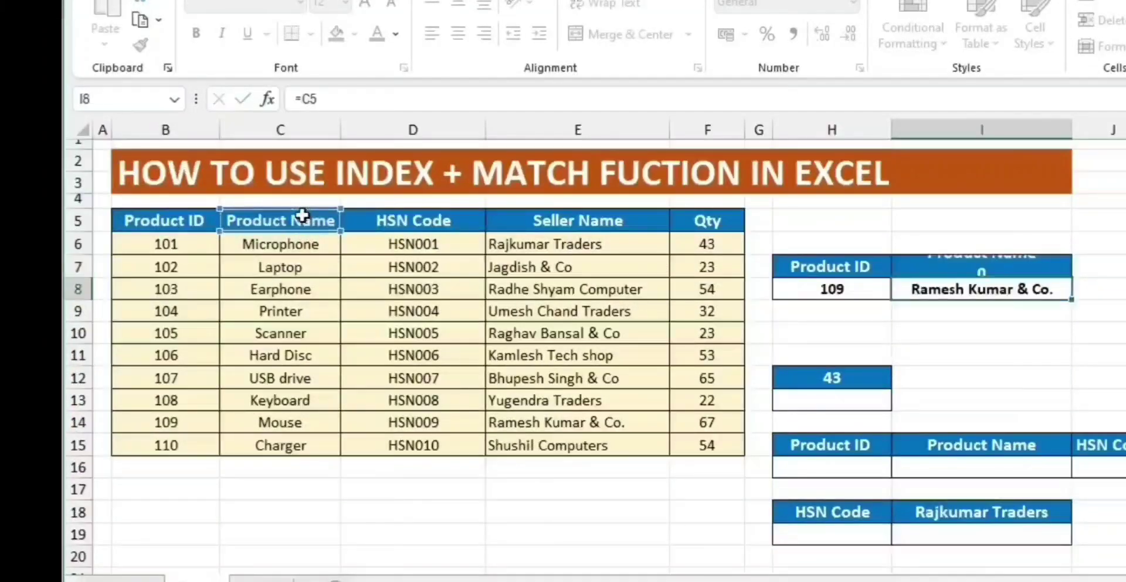
- Compare the formula in I8 and its new header with product ID 109 and its product name in the table
{"action": "key", "text": "F2"}
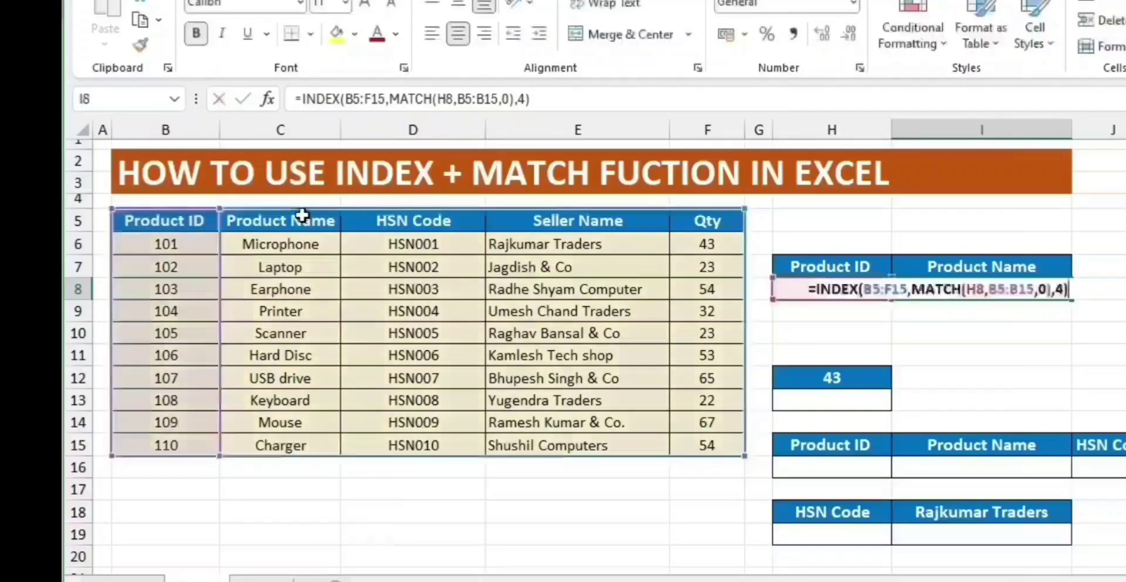
{"action": "key", "text": "Escape"}
{"action": "key", "text": "Up"}
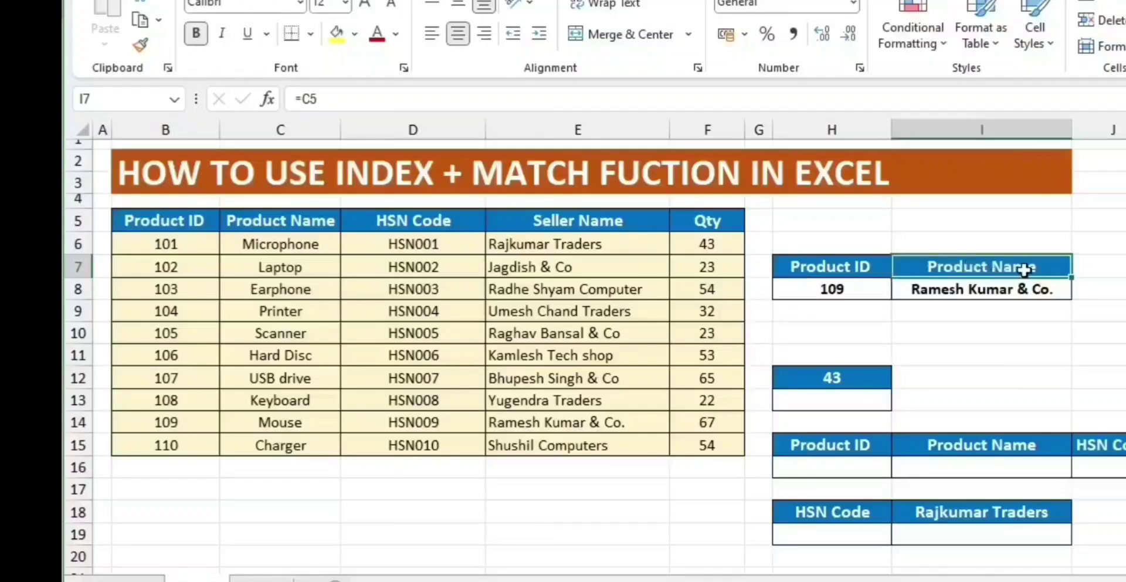
{"action": "left_click", "coordinate": [1004, 267]}
{"action": "left_click", "coordinate": [165, 420]}
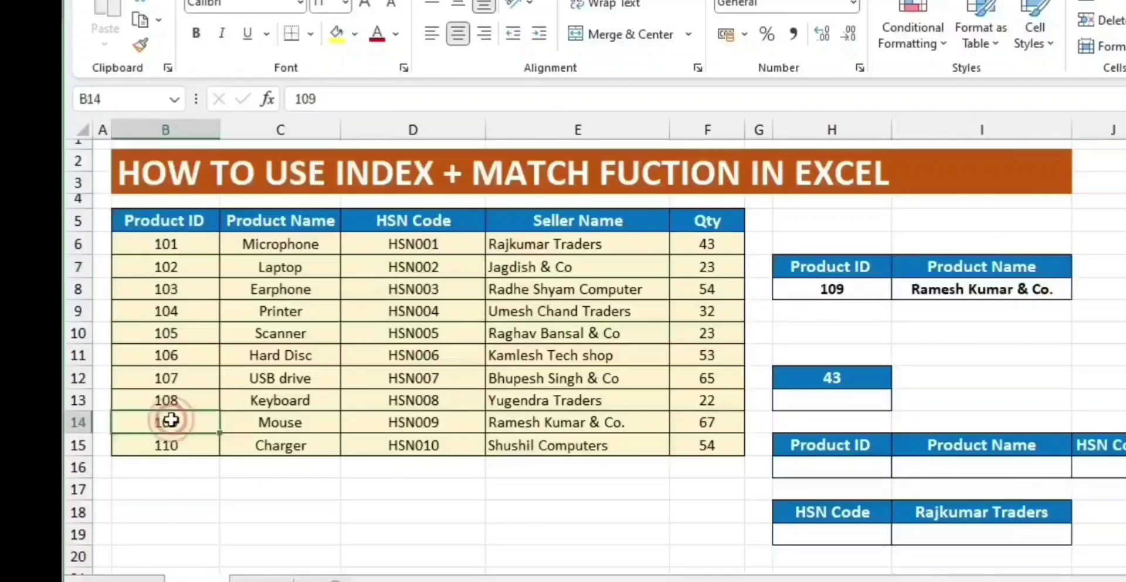
{"action": "left_click", "coordinate": [290, 423]}
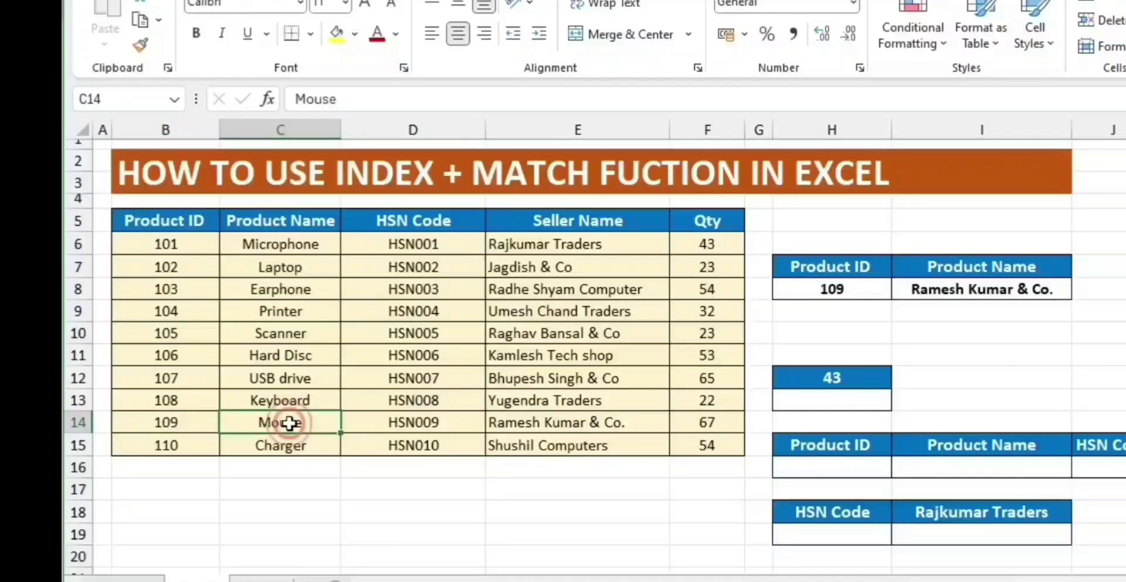
- Replace the fixed column number in the I8 INDEX formula with a second MATCH that looks up header cell I7
{"action": "left_click", "coordinate": [945, 289]}
{"action": "double_click", "coordinate": [945, 288]}
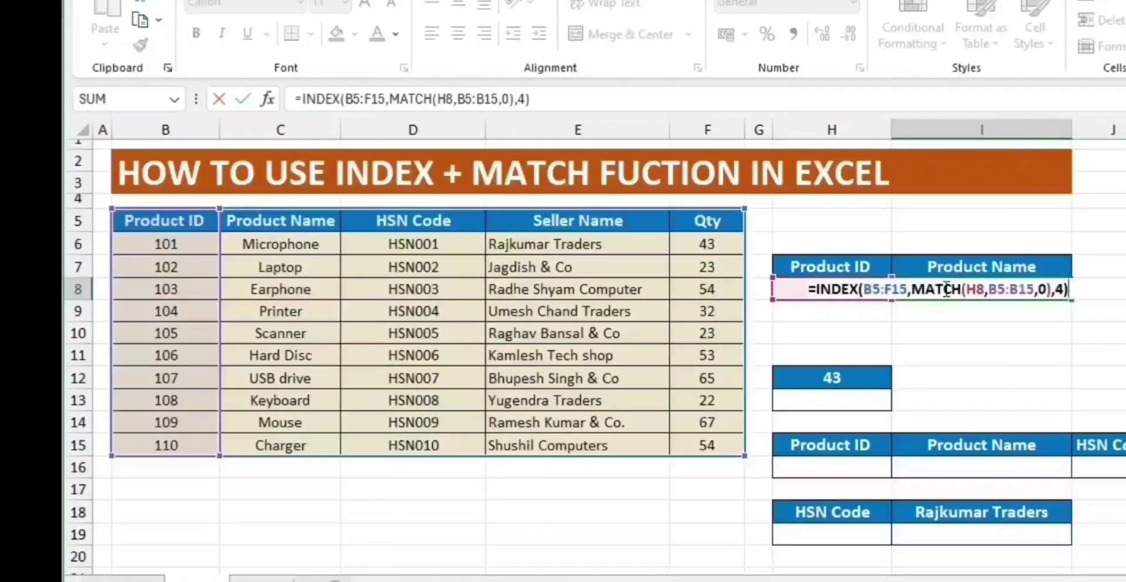
{"action": "key", "text": "BackSpace"}
{"action": "key", "text": "BackSpace"}
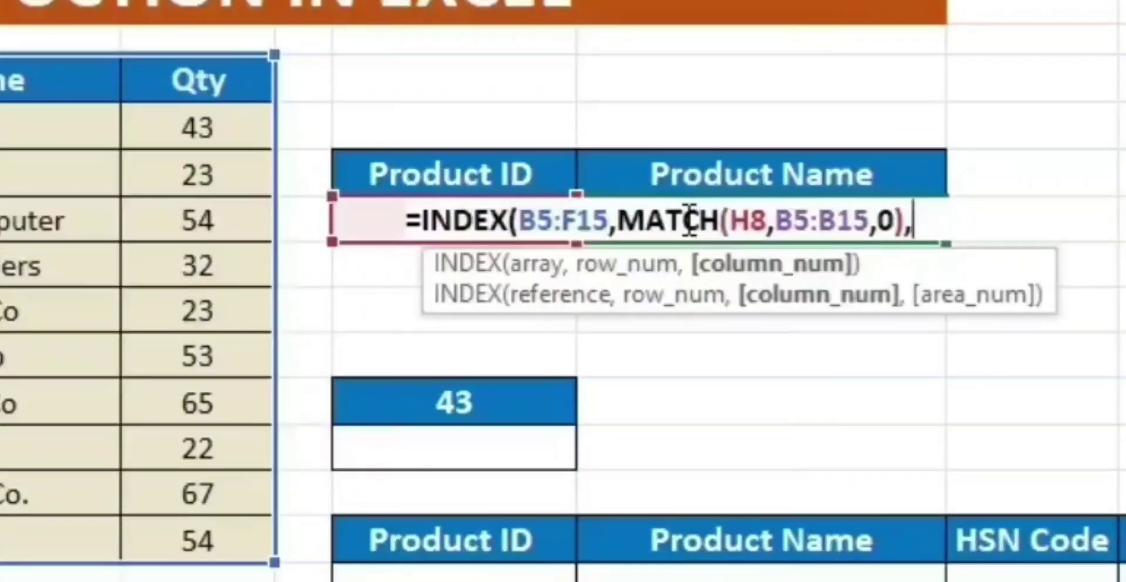
{"action": "type", "text": "mat"}
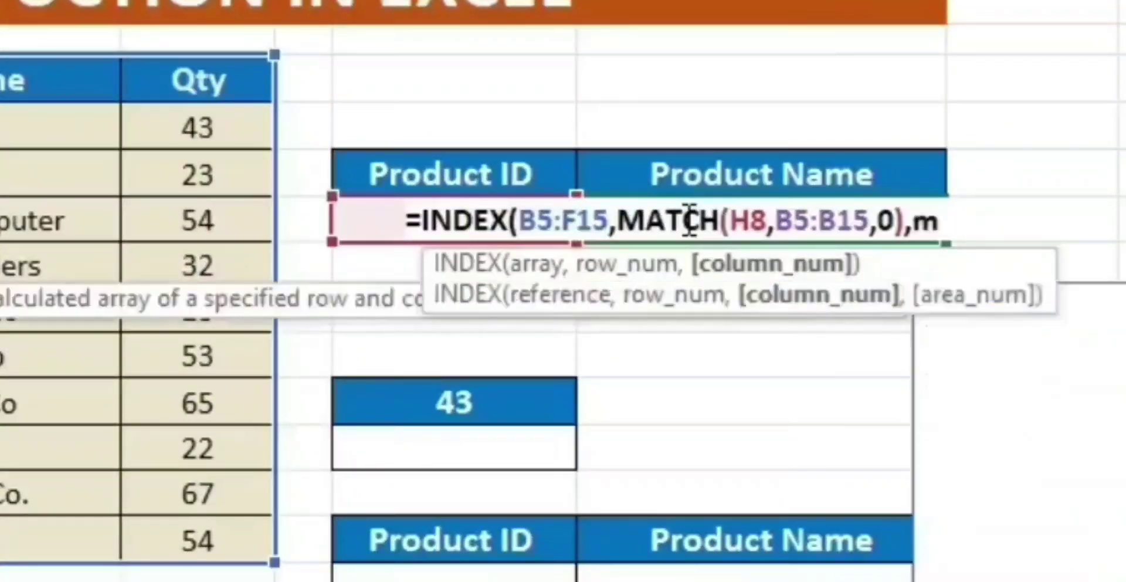
{"action": "key", "text": "Tab"}
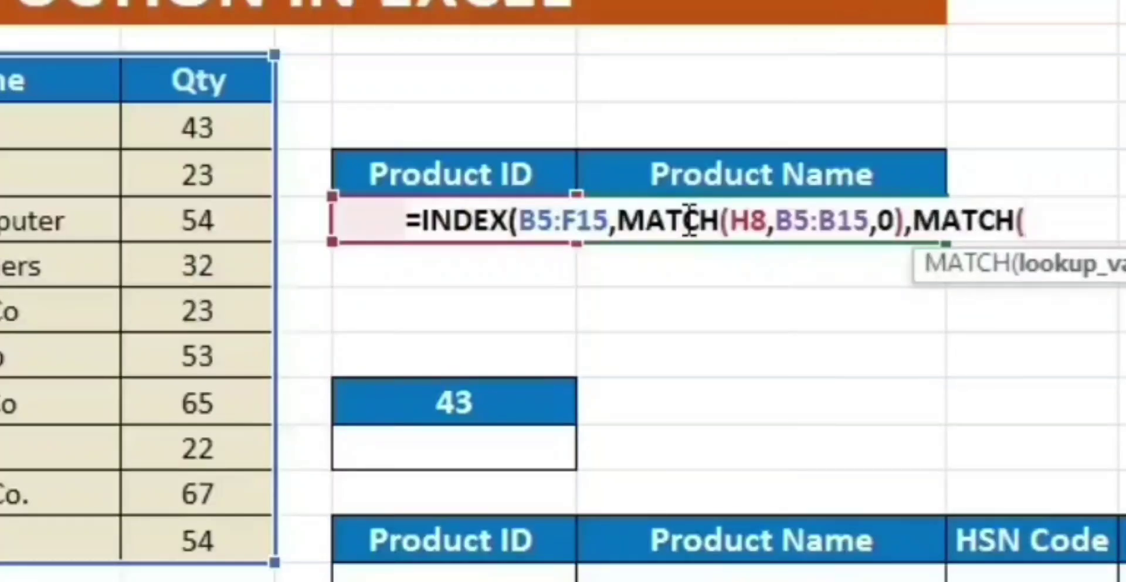
{"action": "left_click", "coordinate": [836, 173]}
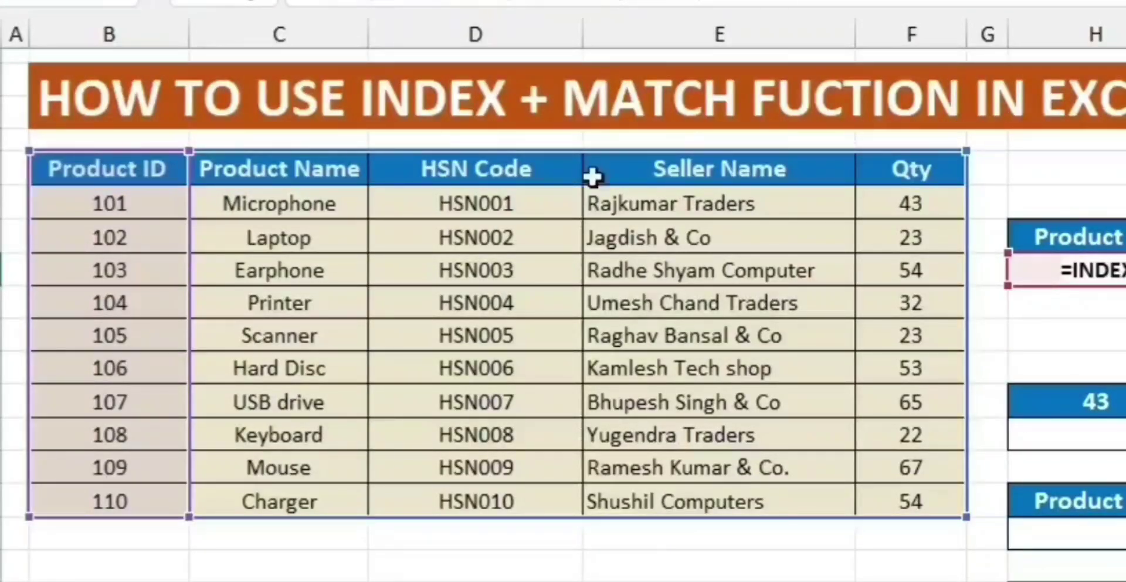
- Complete the second MATCH in I8 with header row B5:F5 and exact match 0, then close the INDEX formula
{"action": "left_click", "coordinate": [143, 163]}
{"action": "key", "text": "shift+Right"}
{"action": "key", "text": "shift+Right"}
{"action": "key", "text": "shift+Right"}
{"action": "key", "text": "shift+Right"}
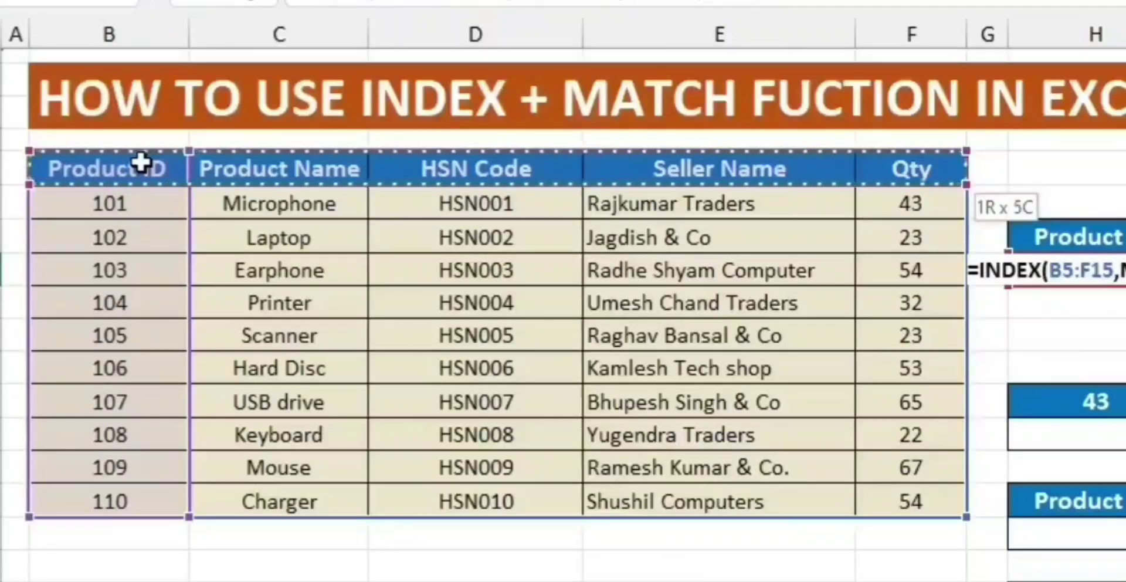
{"action": "type", "text": ","}
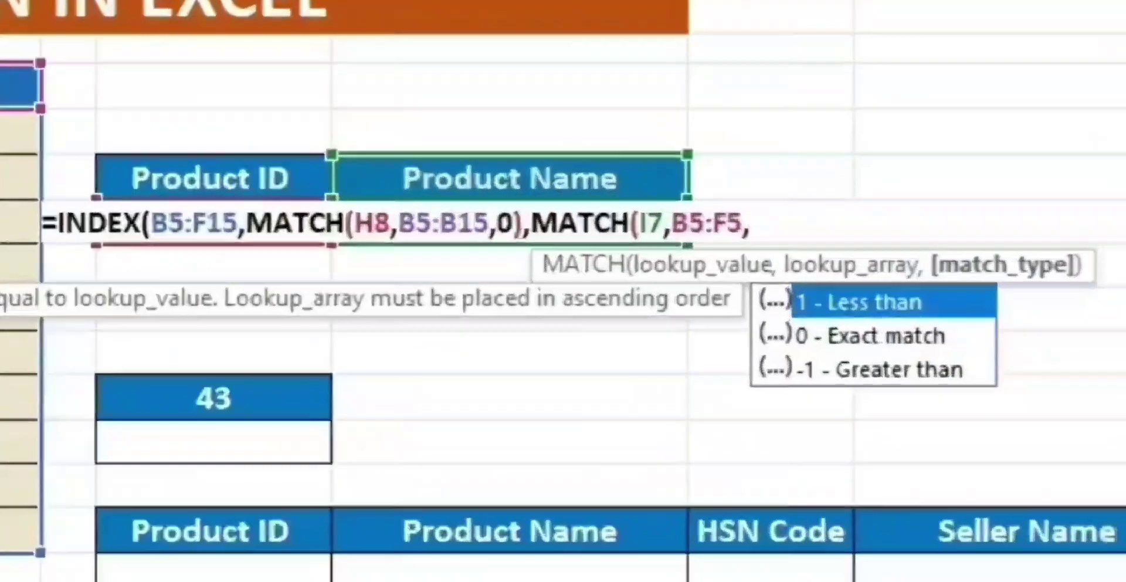
{"action": "type", "text": "0)"}
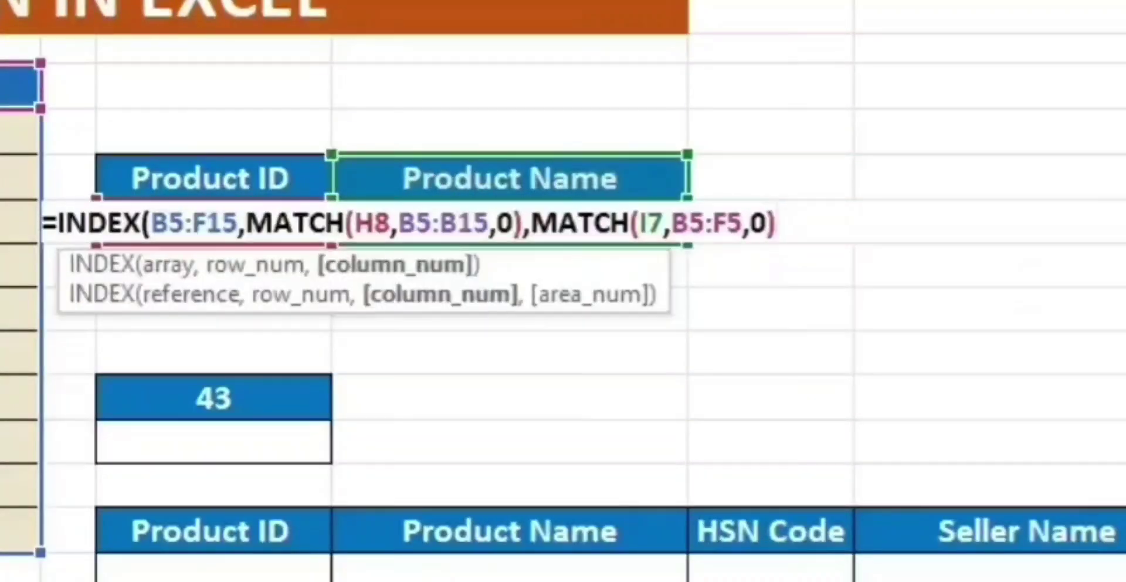
{"action": "type", "text": ")"}
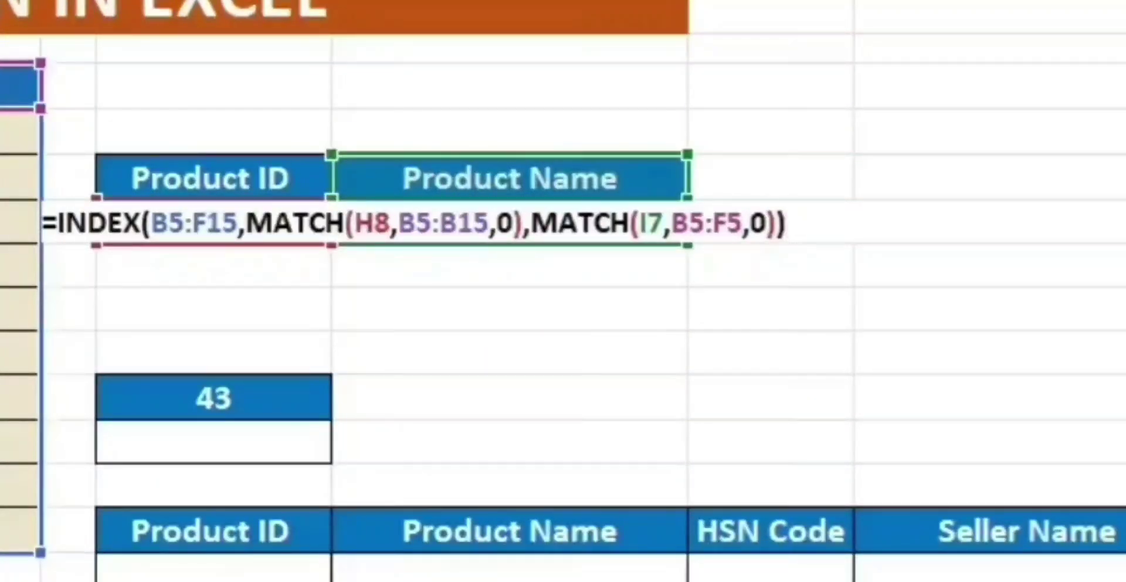
{"action": "key", "text": "Return"}
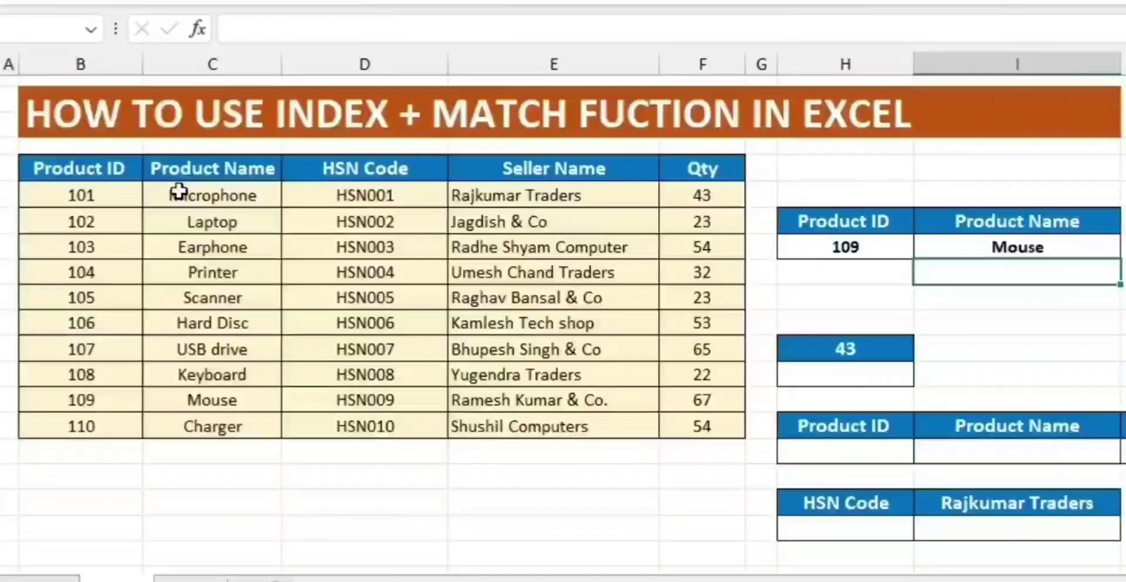
{"action": "key", "text": "Up"}
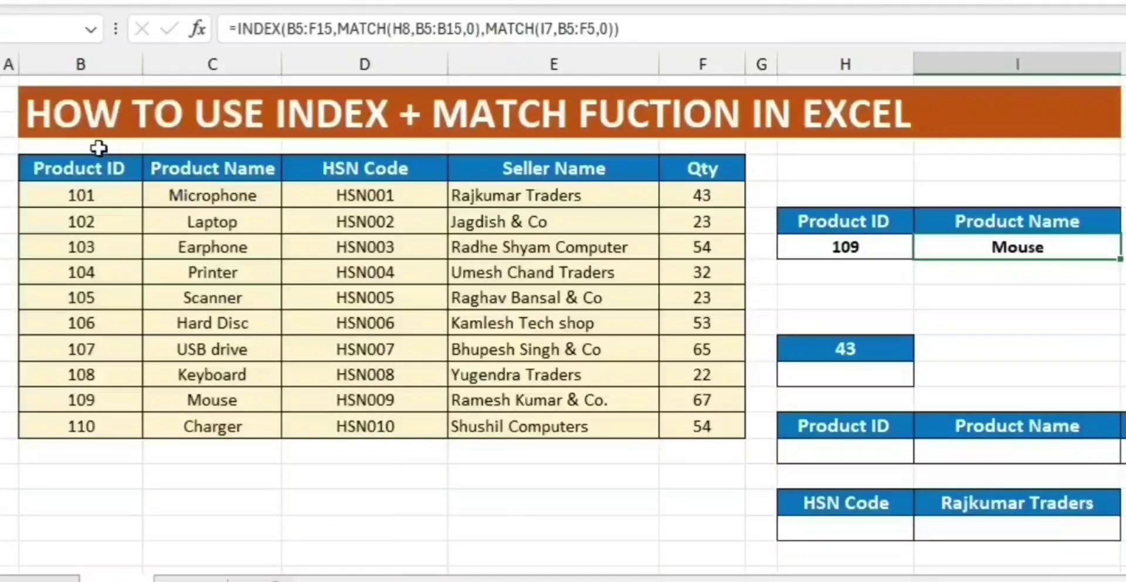
- Check the product name in C14, then set the lookup product ID in cell H8 to 104
{"action": "left_click", "coordinate": [223, 407]}
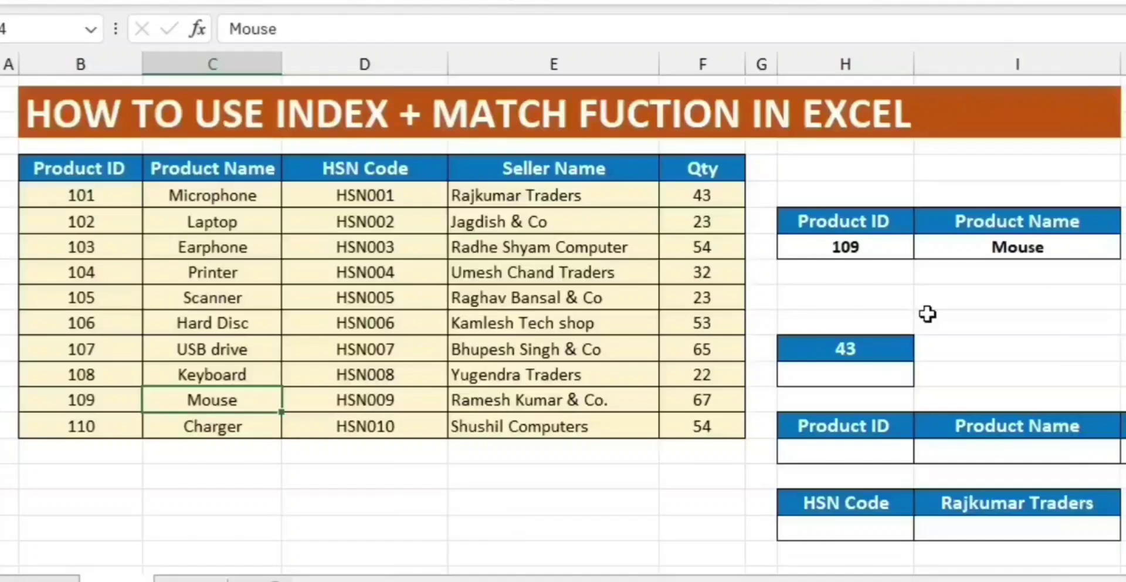
{"action": "left_click", "coordinate": [865, 250]}
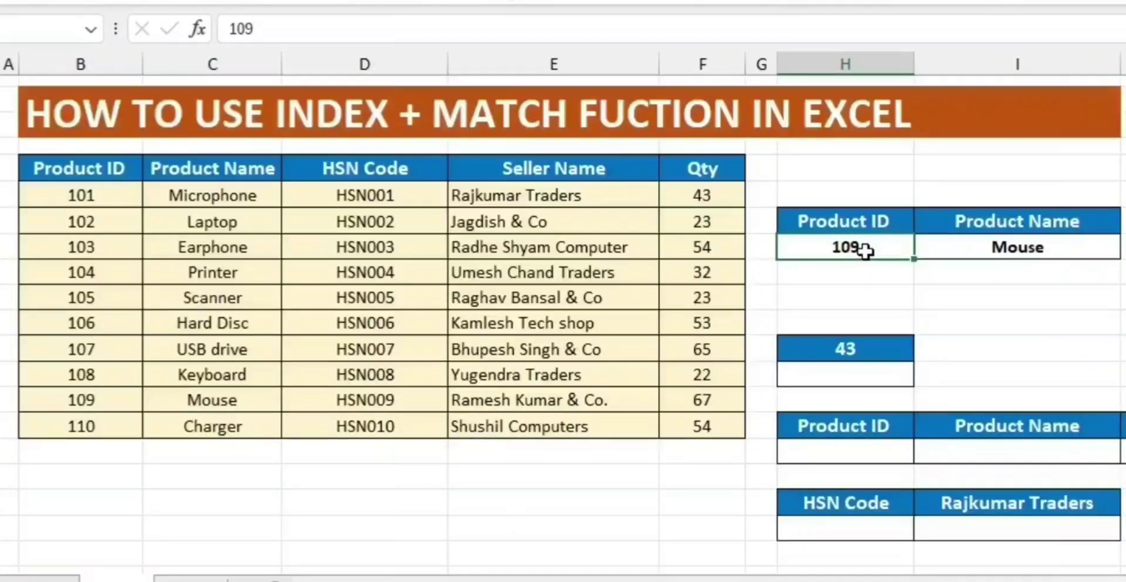
{"action": "type", "text": "104"}
{"action": "key", "text": "ctrl+Return"}
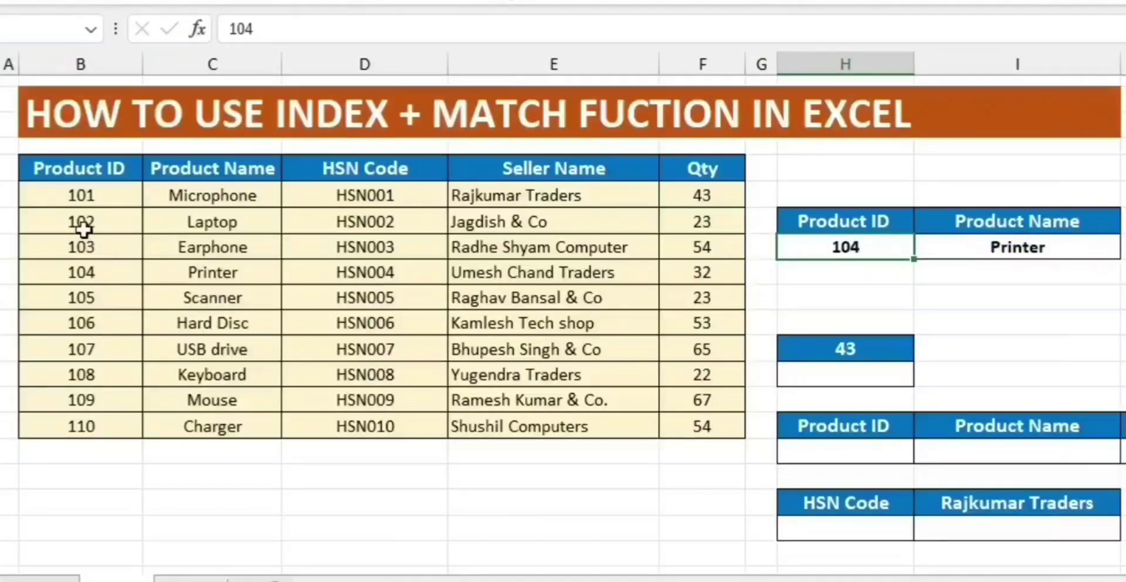
- Compare the product name returned in I8 with product 104's entry in the table
{"action": "left_click", "coordinate": [81, 275]}
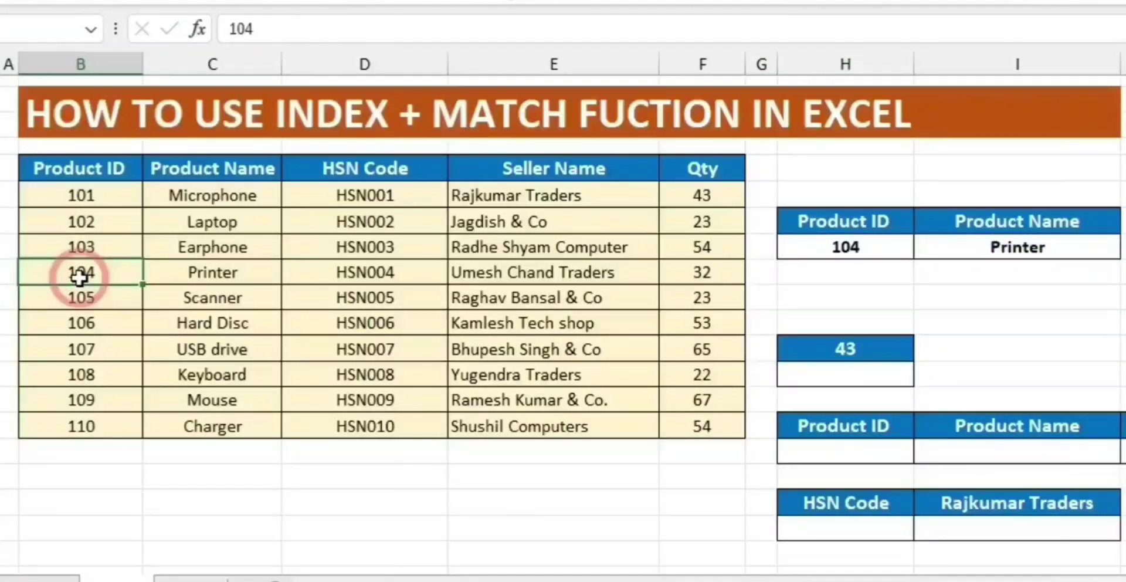
{"action": "left_click", "coordinate": [235, 275]}
{"action": "left_click", "coordinate": [1005, 251]}
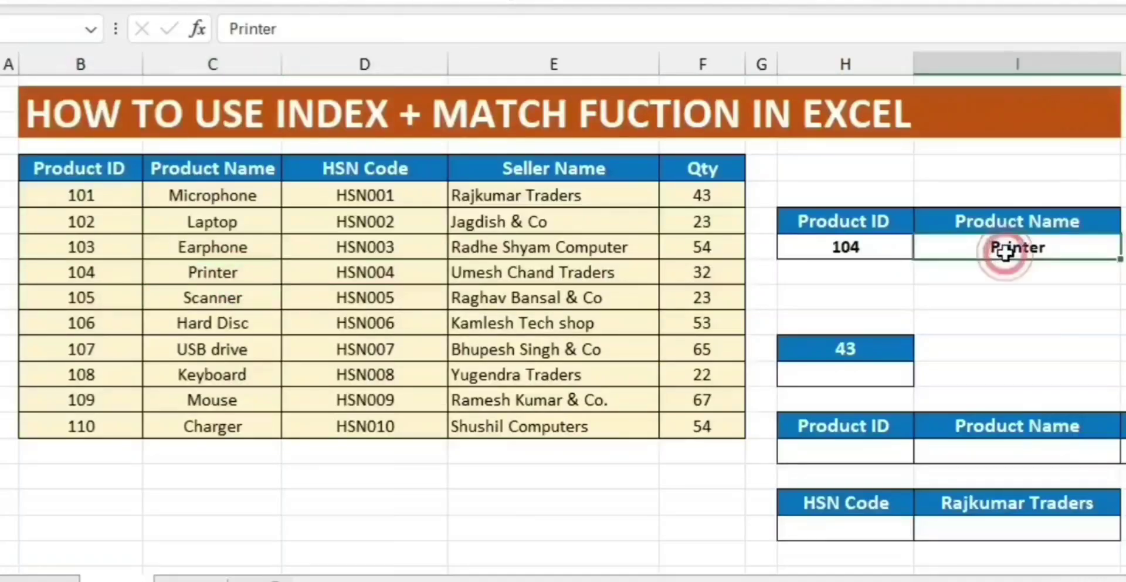
- Link lookup header cell I7 to the table's HSN Code header in D5
{"action": "left_click", "coordinate": [1060, 221]}
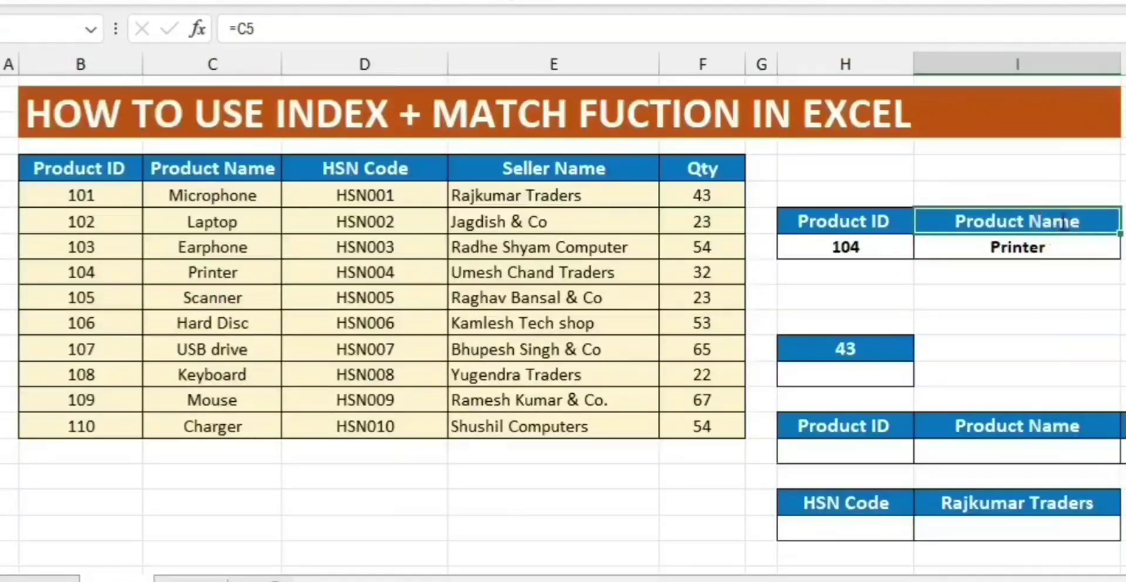
{"action": "type", "text": "="}
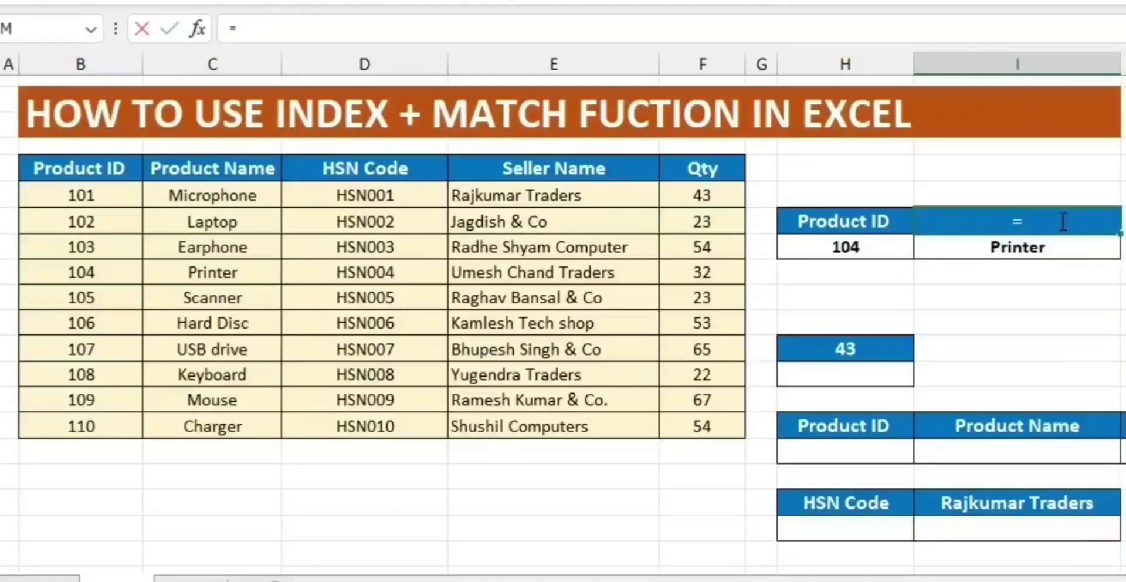
{"action": "left_click", "coordinate": [377, 170]}
{"action": "key", "text": "Return"}
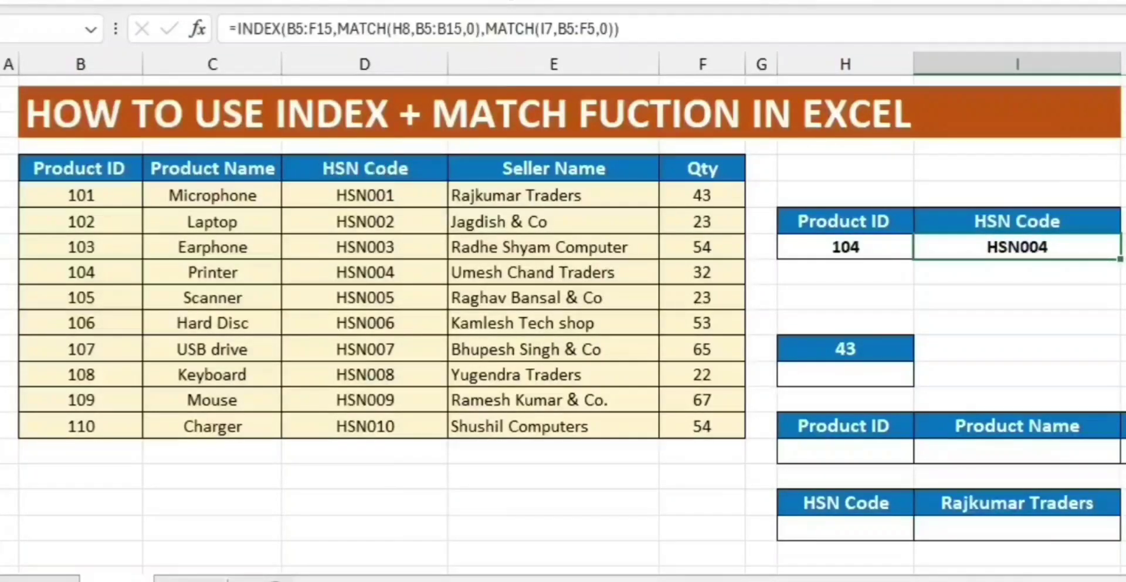
- Compare product 104's HSN code in the table with the value returned in I8
{"action": "left_click", "coordinate": [56, 271]}
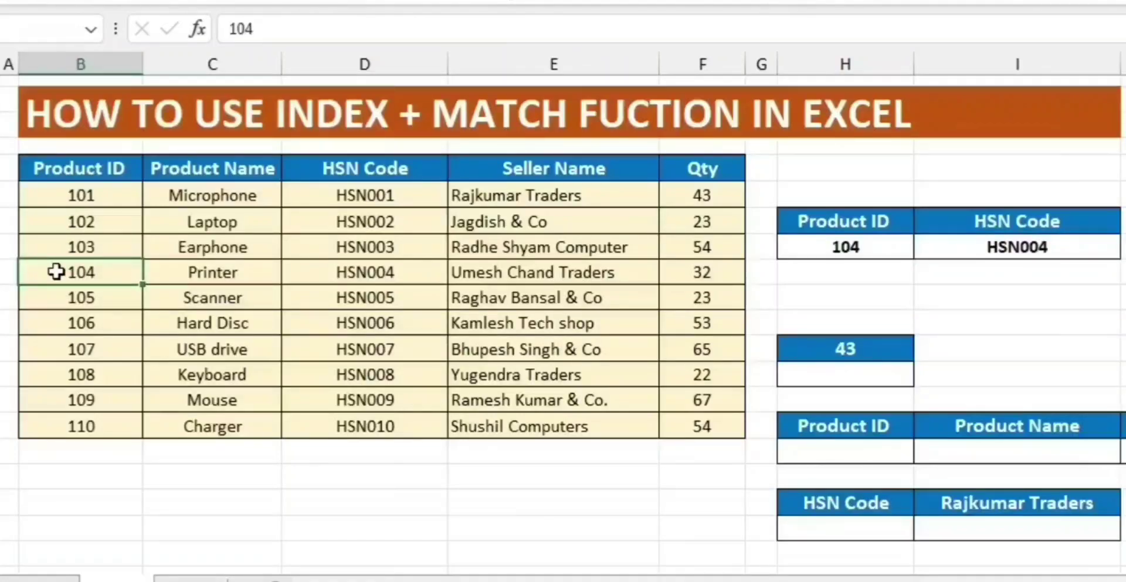
{"action": "left_click", "coordinate": [348, 277]}
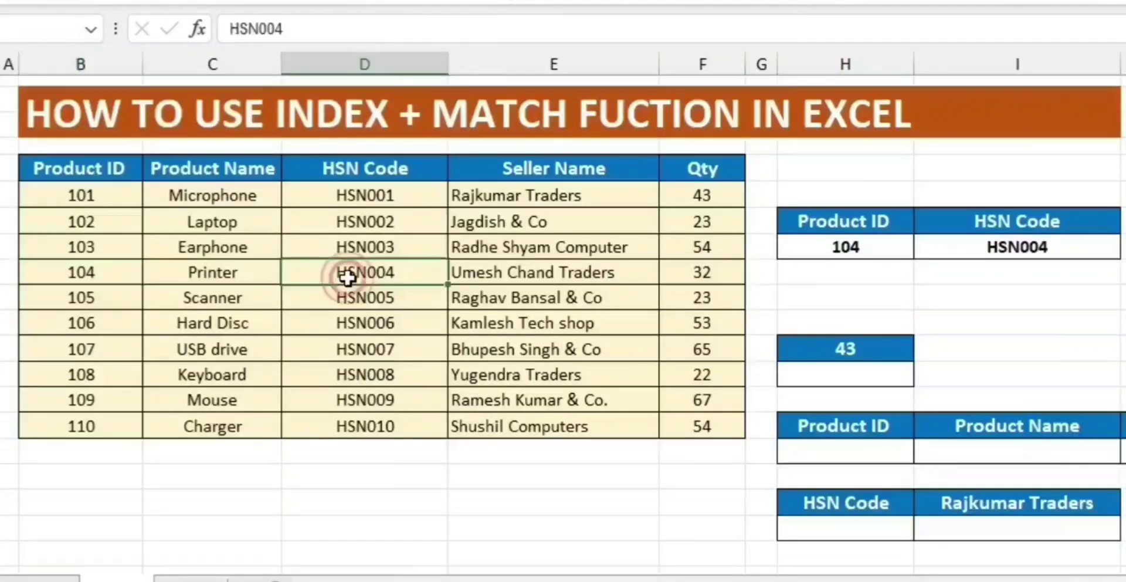
{"action": "left_click", "coordinate": [1016, 248]}
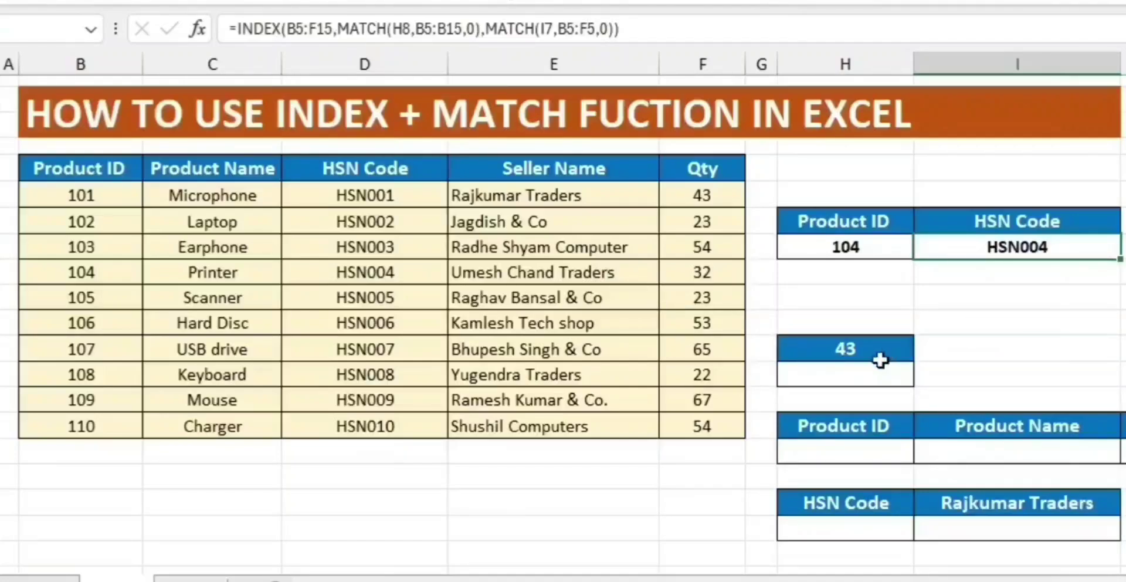
- Clear header cell H12 and link it to the table's HSN Code header in D5
{"action": "left_click", "coordinate": [858, 353]}
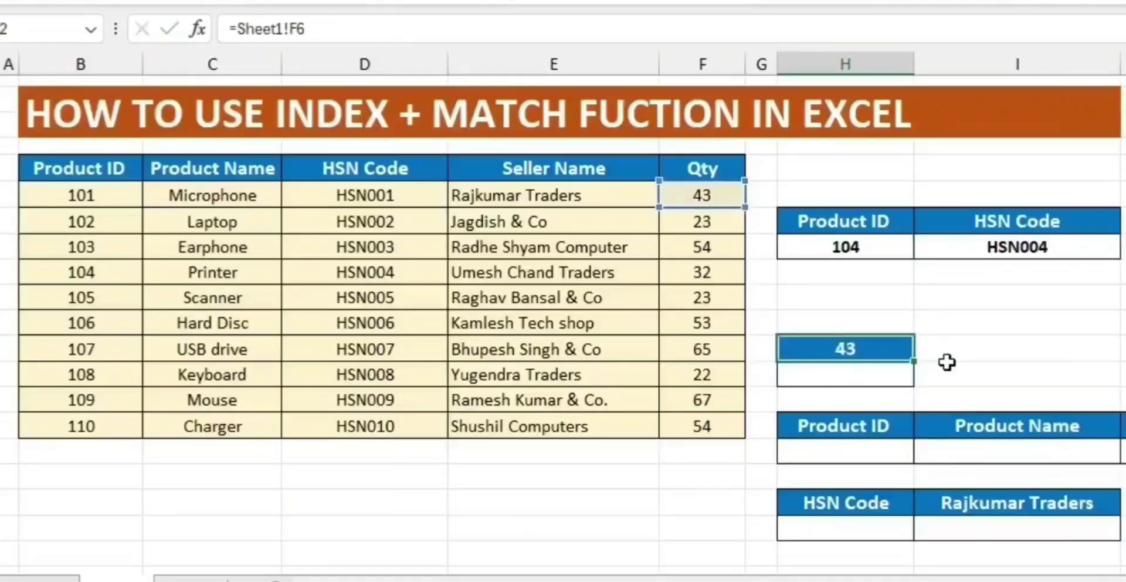
{"action": "key", "text": "Delete"}
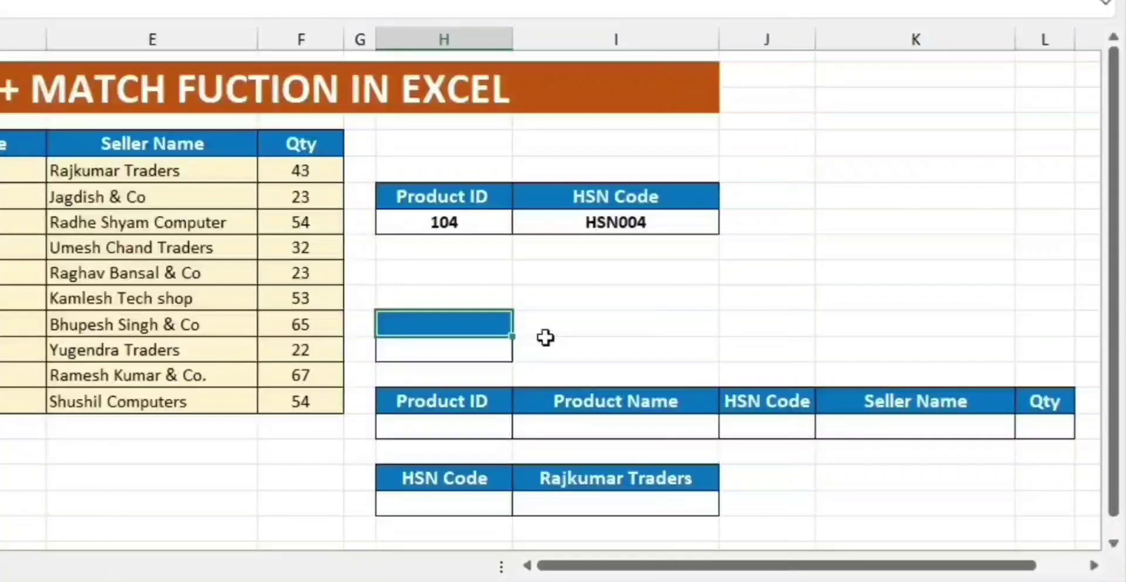
{"action": "type", "text": "="}
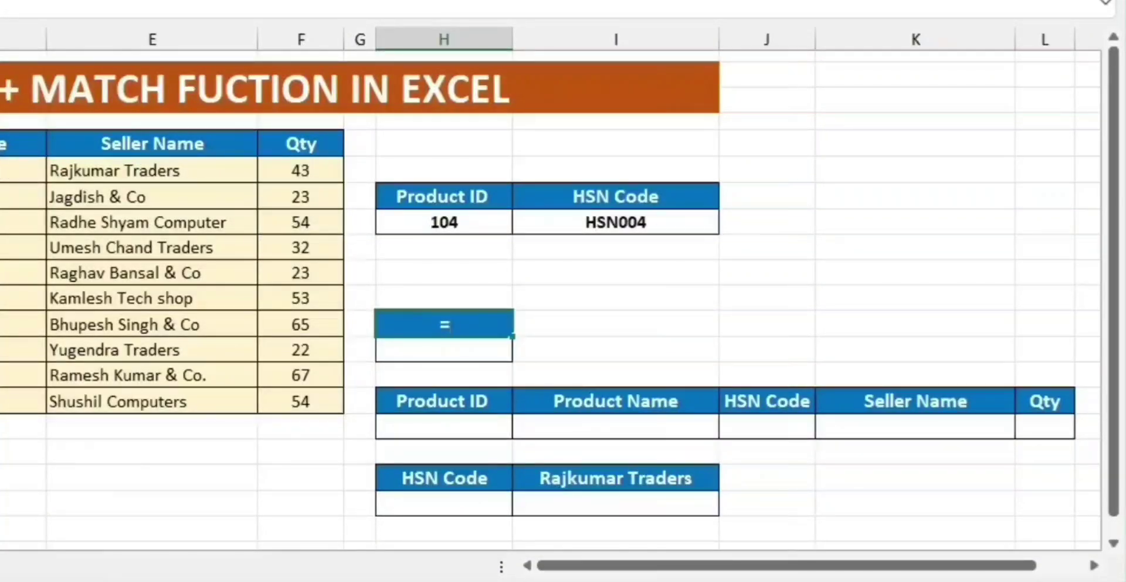
{"action": "left_click", "coordinate": [18, 144]}
{"action": "key", "text": "Return"}
- Look over the result cells in row 16 under the Product ID to Qty headers
{"action": "key", "text": "Down"}
{"action": "key", "text": "Down"}
{"action": "key", "text": "Down"}
{"action": "key", "text": "Right"}
{"action": "key", "text": "Right"}
{"action": "key", "text": "Right"}
{"action": "key", "text": "Right"}
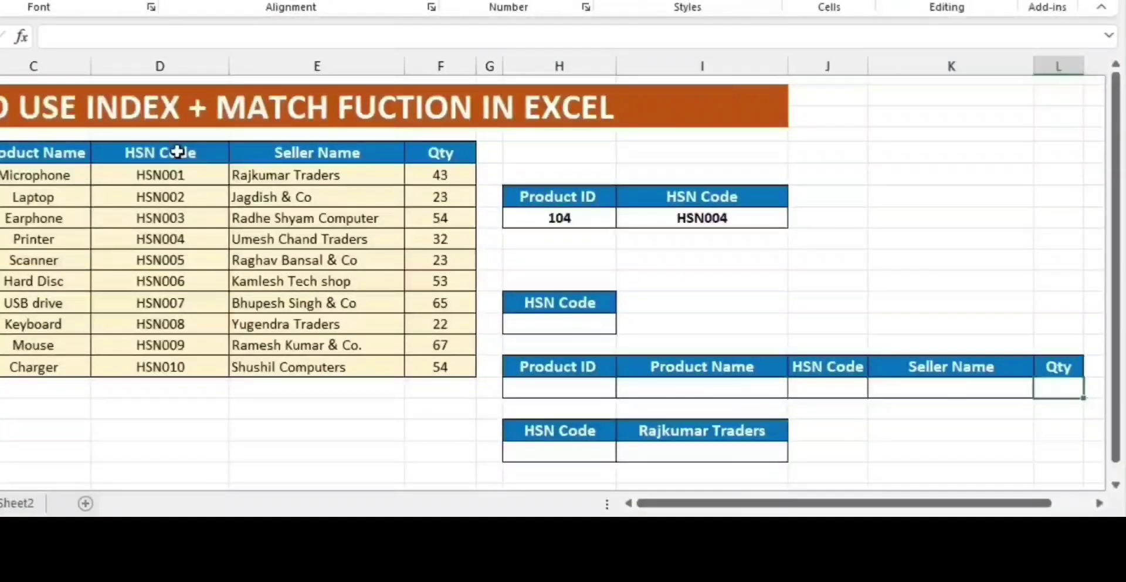
{"action": "key", "text": "Left"}
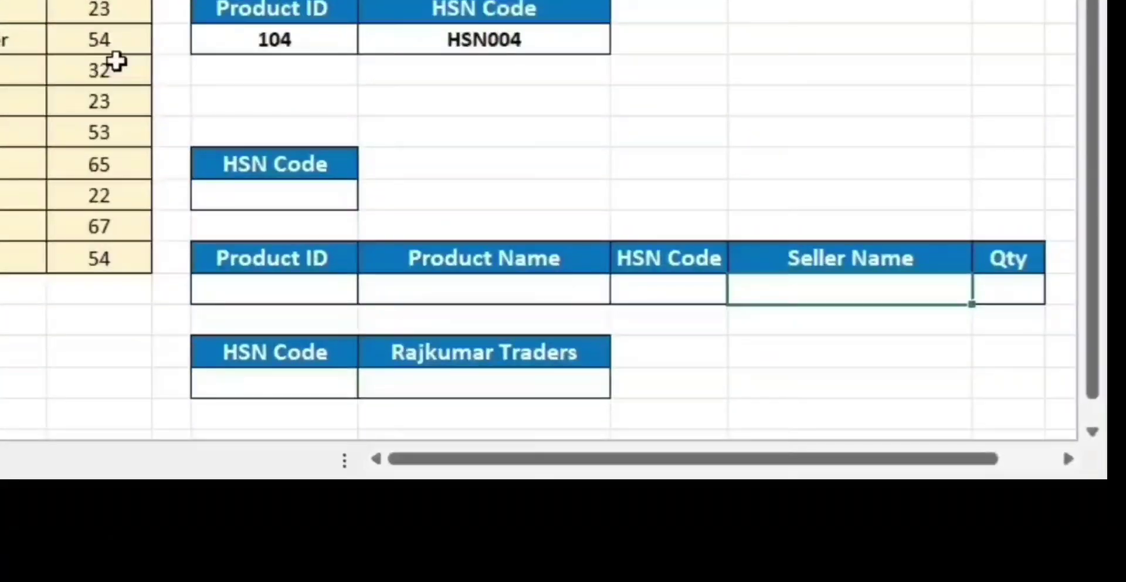
- Start an INDEX formula in H16, under the Product ID header, with the whole table B5:F15 as the array
{"action": "left_click", "coordinate": [312, 287]}
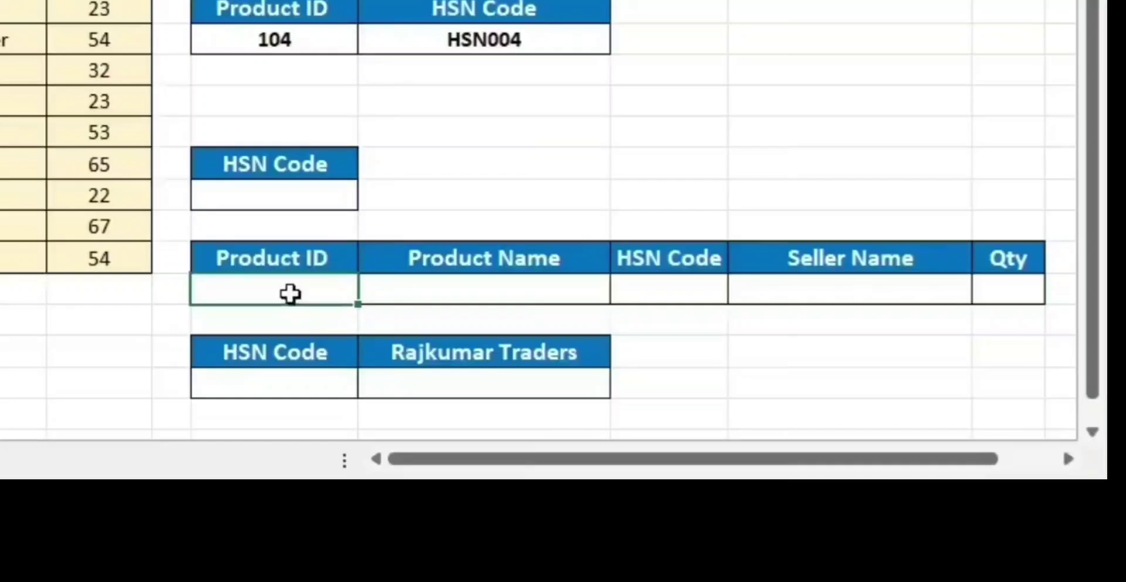
{"action": "left_click", "coordinate": [290, 293]}
{"action": "type", "text": "=inde"}
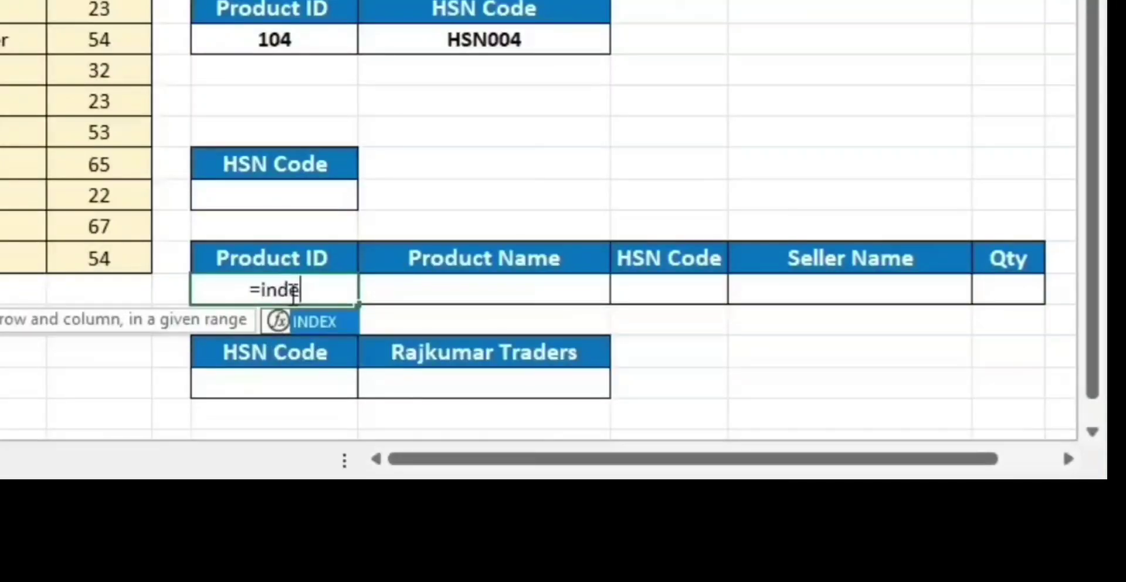
{"action": "key", "text": "Tab"}
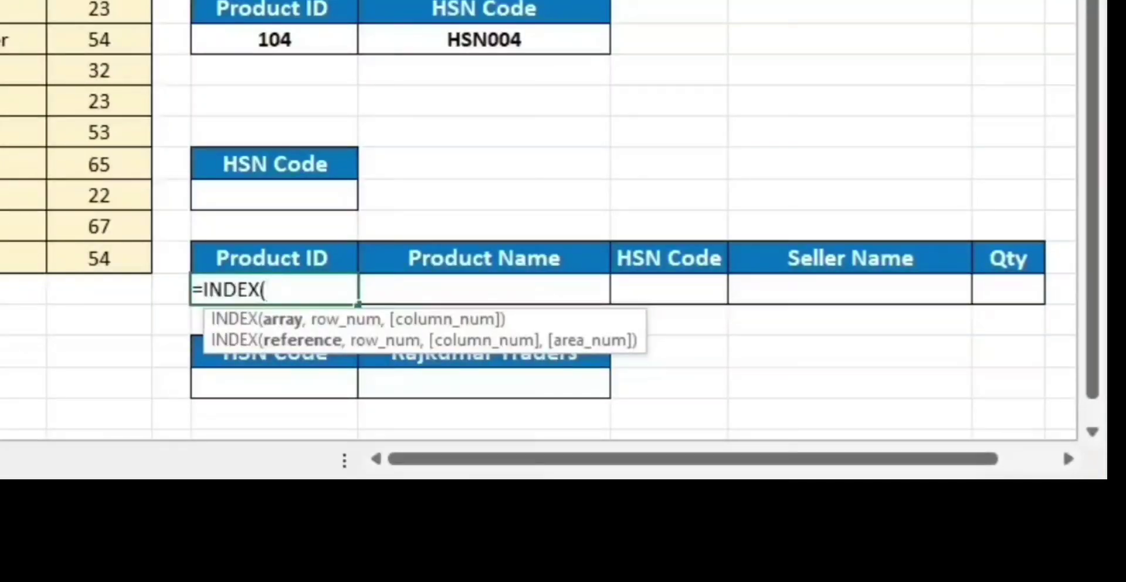
{"action": "left_click_drag", "start_coordinate": [175, 138], "coordinate": [927, 457]}
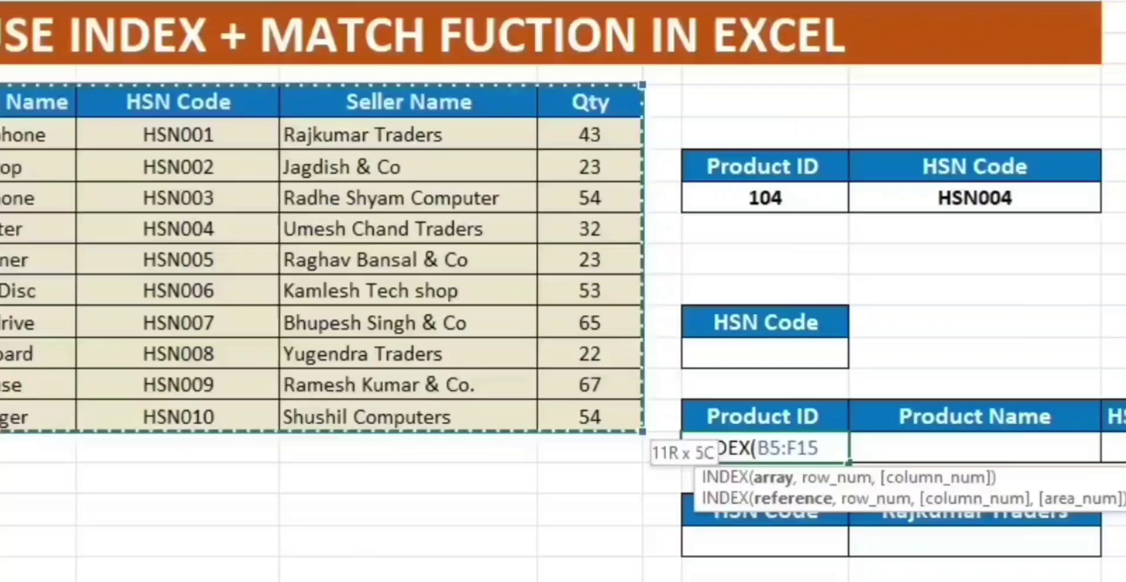
{"action": "type", "text": ","}
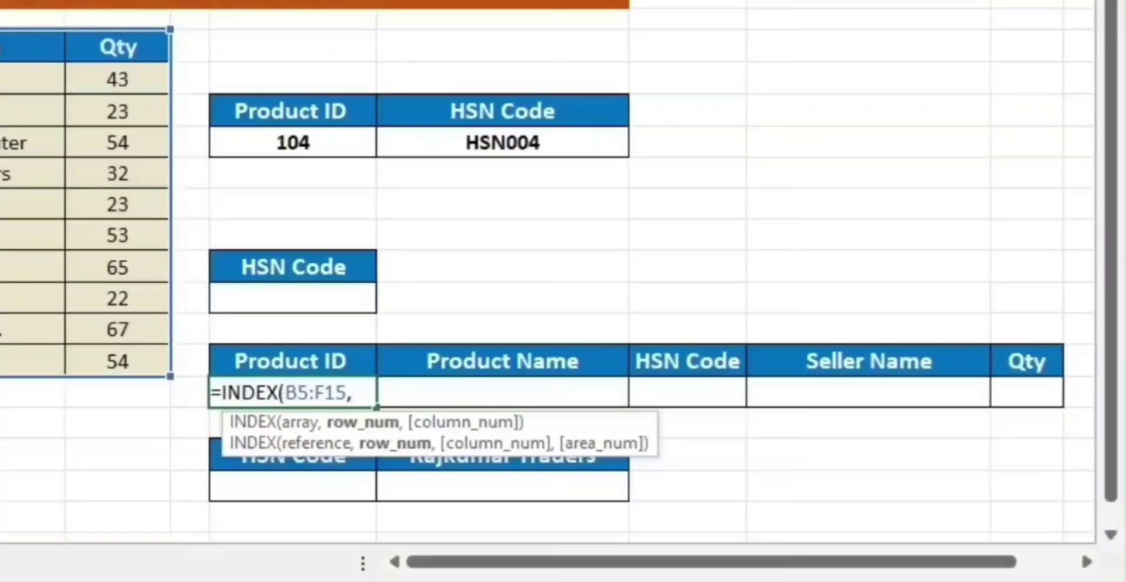
- Add a MATCH as the row number of the H16 INDEX formula, with H13 as its lookup value
{"action": "type", "text": "mat"}
{"action": "key", "text": "Tab"}
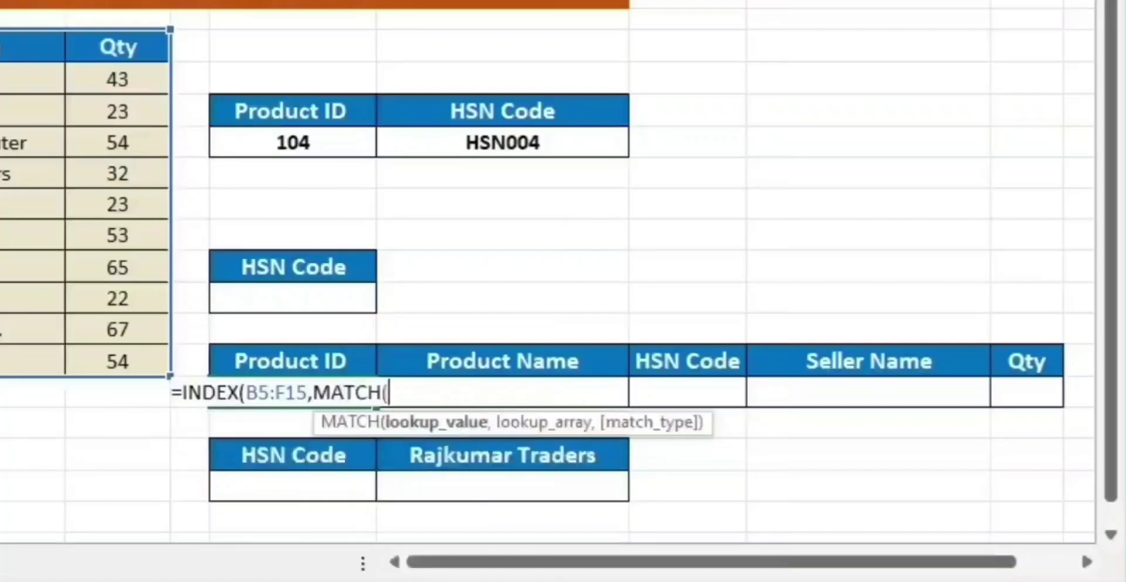
{"action": "left_click", "coordinate": [291, 301]}
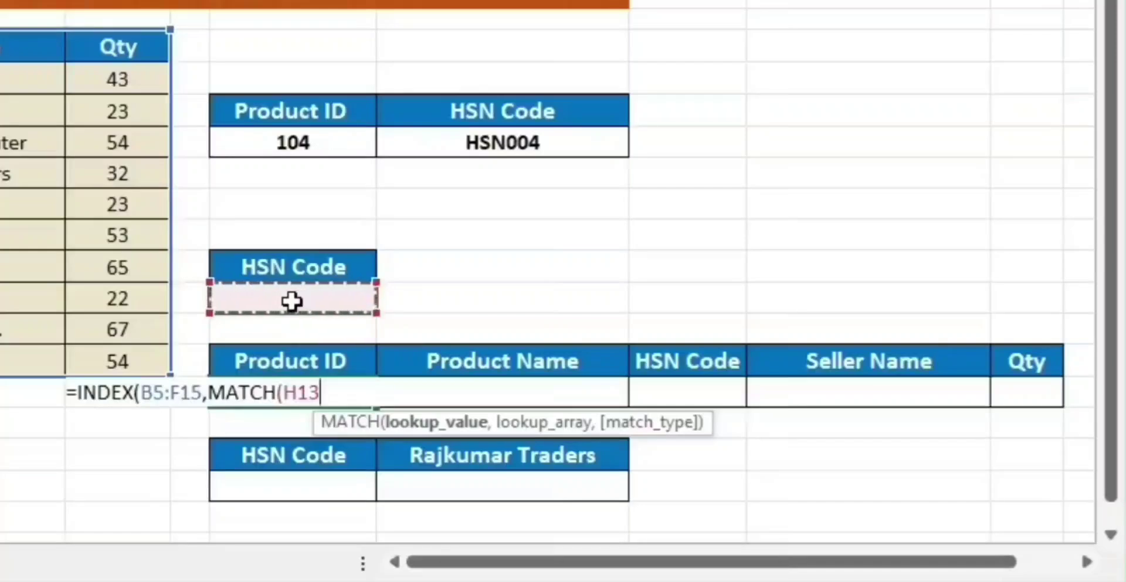
{"action": "type", "text": ","}
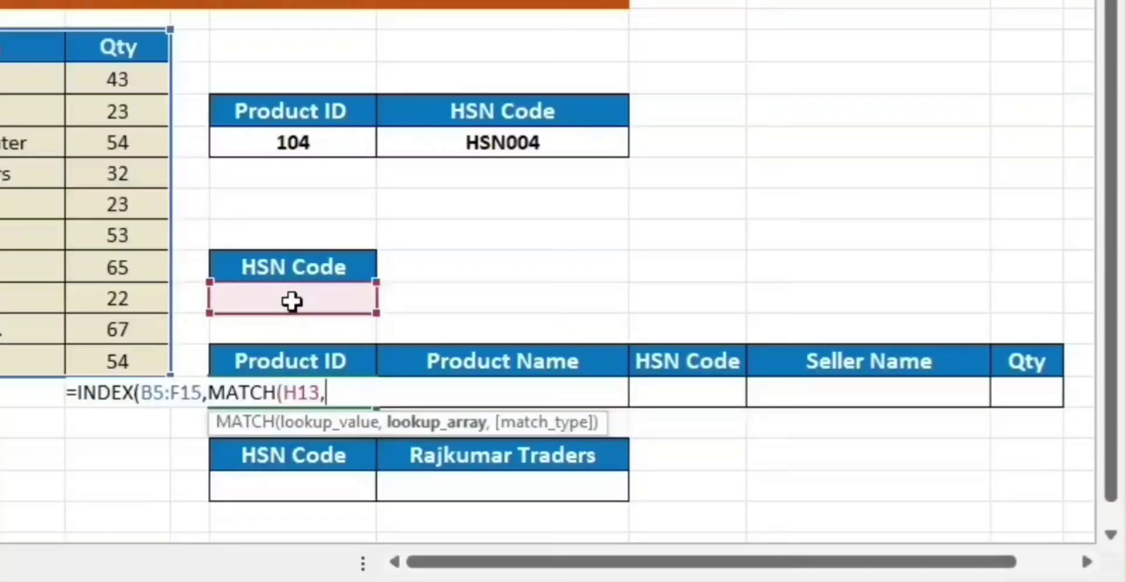